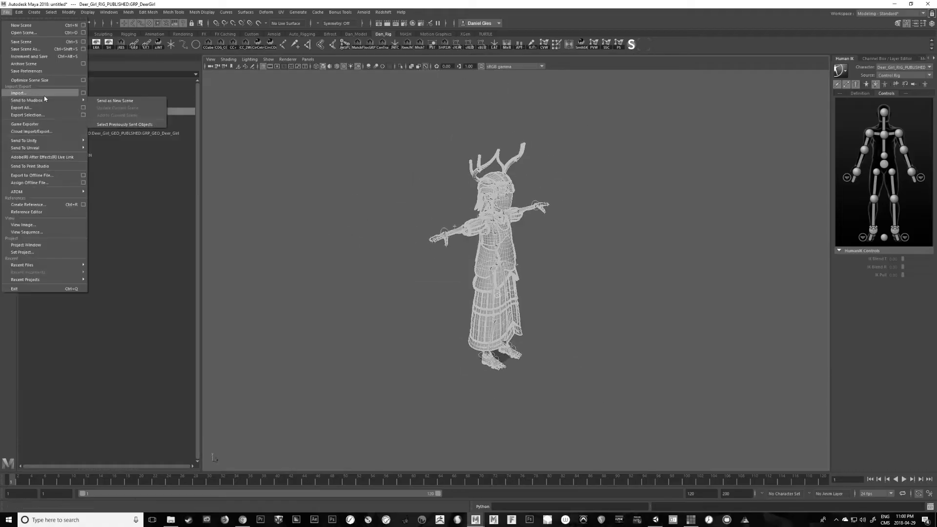
# Step: Import DeerGirl_Take_3.fbx from the CGSociety folder in SceneTrack_Exports and dismiss the import warnings
pyautogui.click(42, 90)
pyautogui.click(860, 106)
pyautogui.click(861, 106)
pyautogui.click(860, 107)
pyautogui.doubleClick(370, 195)
pyautogui.doubleClick(370, 125)
pyautogui.doubleClick(386, 131)
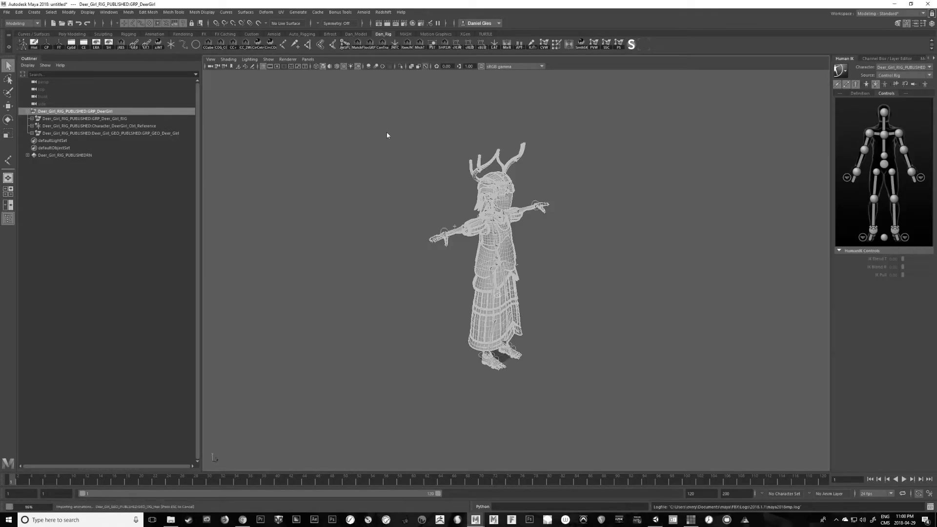
pyautogui.click(487, 359)
# Step: Delete all the imported SceneTrackMarker objects and the large ground plane
pyautogui.moveTo(83, 482); pyautogui.dragTo(11, 482)
pyautogui.click(61, 148)
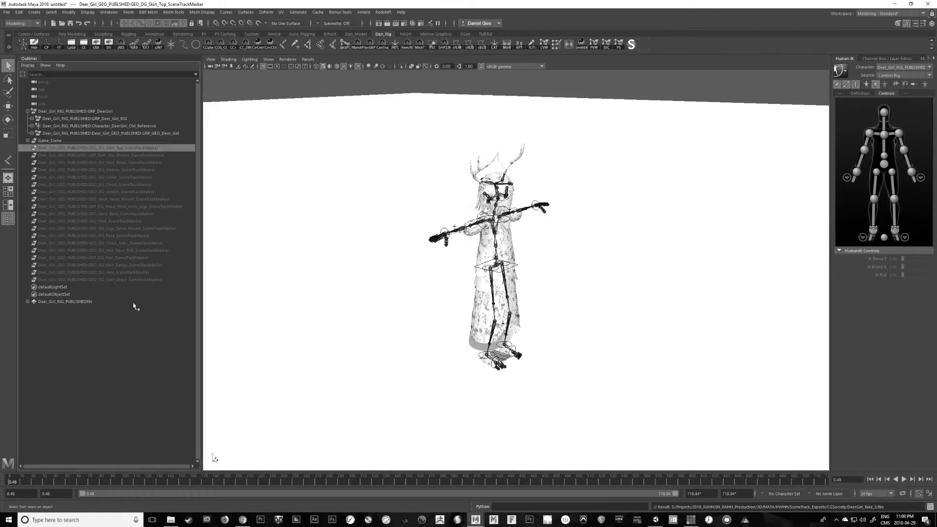
pyautogui.keyDown('shift'); pyautogui.click(117, 279); pyautogui.keyUp('shift')
pyautogui.press('Delete')
pyautogui.moveTo(408, 111); pyautogui.dragTo(409, 112)
pyautogui.press('Delete')
# Step: Move the imported GRP_GEO_Deer_Girl group out of Deer_Girl_HIK within Game_Scene, then delete it
pyautogui.click(28, 141)
pyautogui.click(32, 148)
pyautogui.click(58, 162)
pyautogui.click(68, 155)
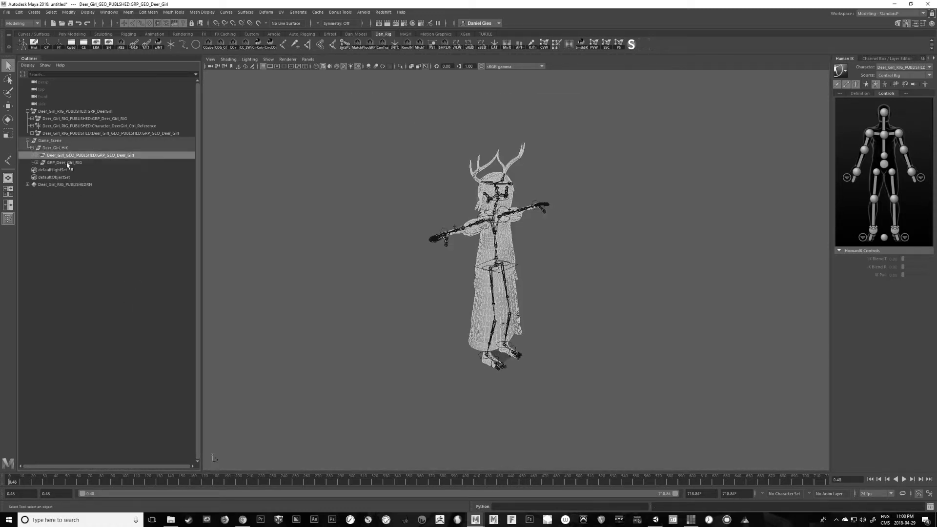
pyautogui.moveTo(62, 146); pyautogui.dragTo(61, 145, button='middle')
pyautogui.moveTo(21, 479); pyautogui.dragTo(1, 494)
pyautogui.press('Delete')
# Step: Select the GRP_DeerGirl rig group and make the Deer_Girl_RIG character active in HumanIK
pyautogui.click(861, 94)
pyautogui.click(75, 111)
pyautogui.click(912, 67)
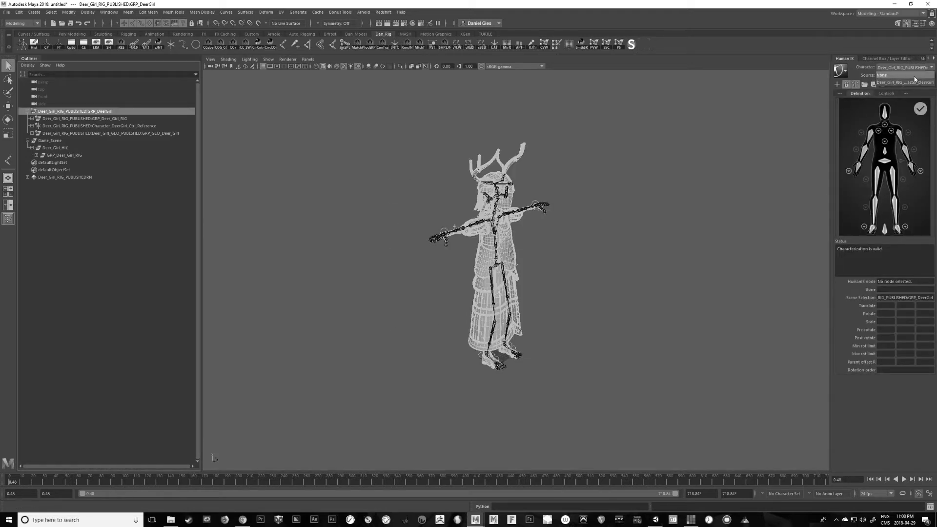
pyautogui.click(901, 81)
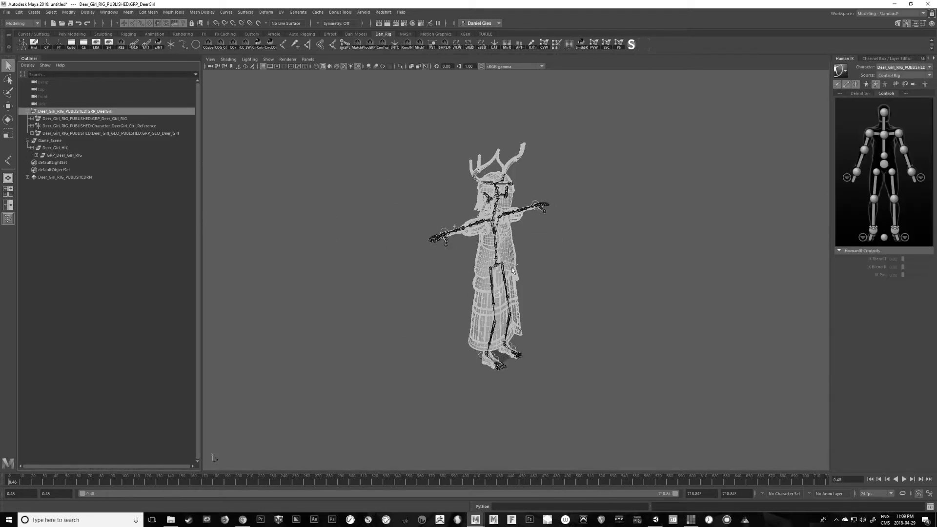
# Step: Save the rig's HumanIK skeleton definition as a template named DeerGirl_HIK
pyautogui.click(859, 93)
pyautogui.click(873, 85)
pyautogui.write('Deer_Girl_')
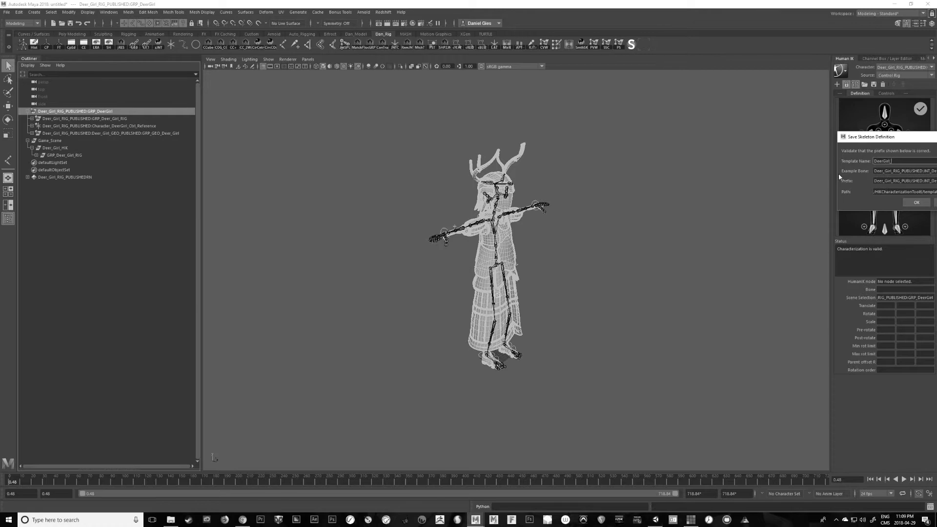
pyautogui.write('HIK')
pyautogui.click(916, 202)
# Step: Expand the imported GRP_Deer_Girl_RIG group and select its hips joint
pyautogui.click(60, 155)
pyautogui.click(36, 155)
pyautogui.click(61, 163)
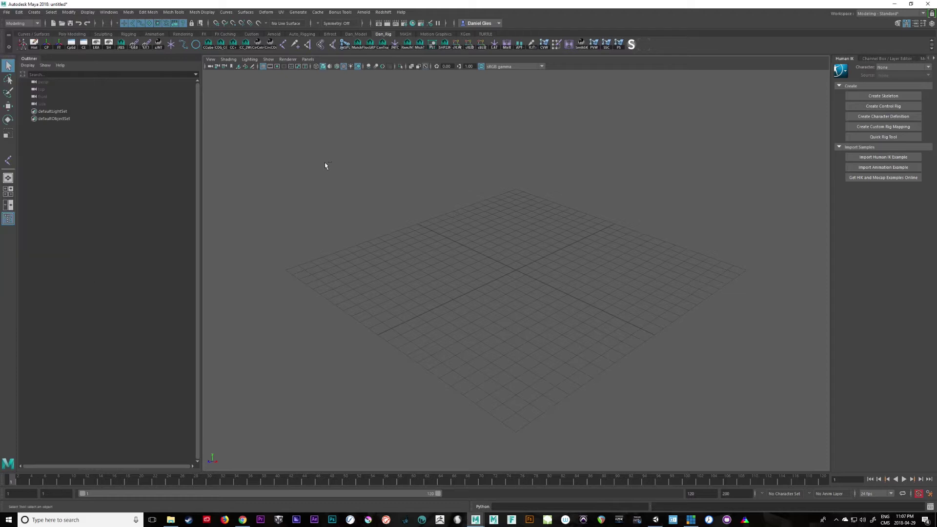
# Step: Reference Deer_Girl_RIG_PUBLISHED.ma into the empty scene
pyautogui.hotkey('ctrl', 'r')
pyautogui.click(406, 167)
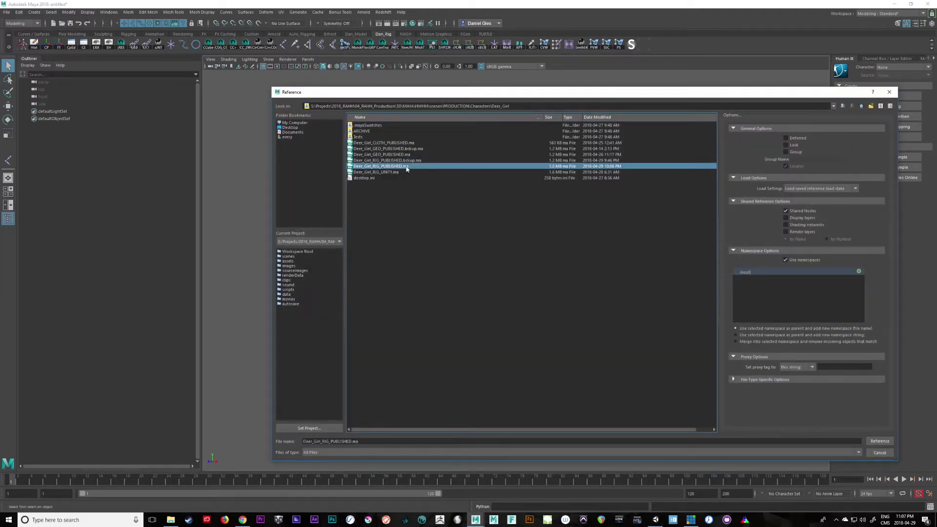
pyautogui.click(881, 441)
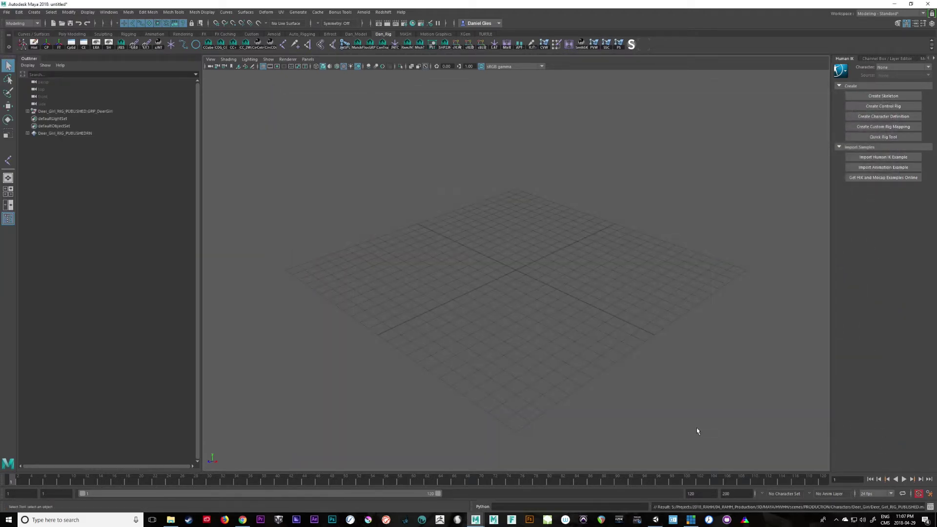
# Step: Examine the referenced Deer Girl rig from several angles and expand its GRP_DeerGirl group
pyautogui.keyDown('alt'); pyautogui.moveTo(723, 410); pyautogui.dragTo(326, 299, button='right'); pyautogui.keyUp('alt')
pyautogui.keyDown('alt'); pyautogui.moveTo(493, 254); pyautogui.dragTo(516, 408, button='middle'); pyautogui.keyUp('alt')
pyautogui.keyDown('alt'); pyautogui.moveTo(516, 408); pyautogui.dragTo(473, 351, button='right'); pyautogui.keyUp('alt')
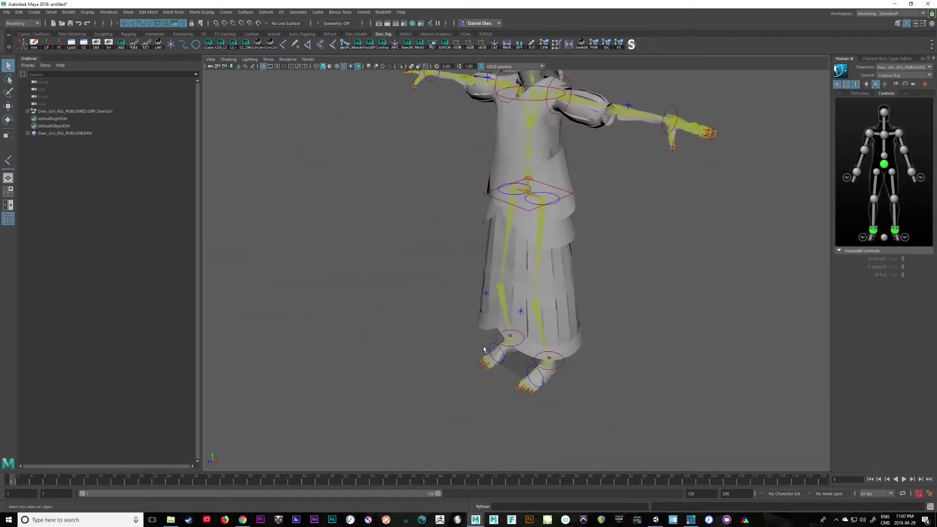
pyautogui.keyDown('alt'); pyautogui.moveTo(473, 351); pyautogui.dragTo(654, 335); pyautogui.keyUp('alt')
pyautogui.keyDown('alt'); pyautogui.moveTo(654, 335); pyautogui.dragTo(560, 405, button='middle'); pyautogui.keyUp('alt')
pyautogui.keyDown('alt'); pyautogui.moveTo(560, 406); pyautogui.dragTo(476, 402); pyautogui.keyUp('alt')
pyautogui.click(40, 111)
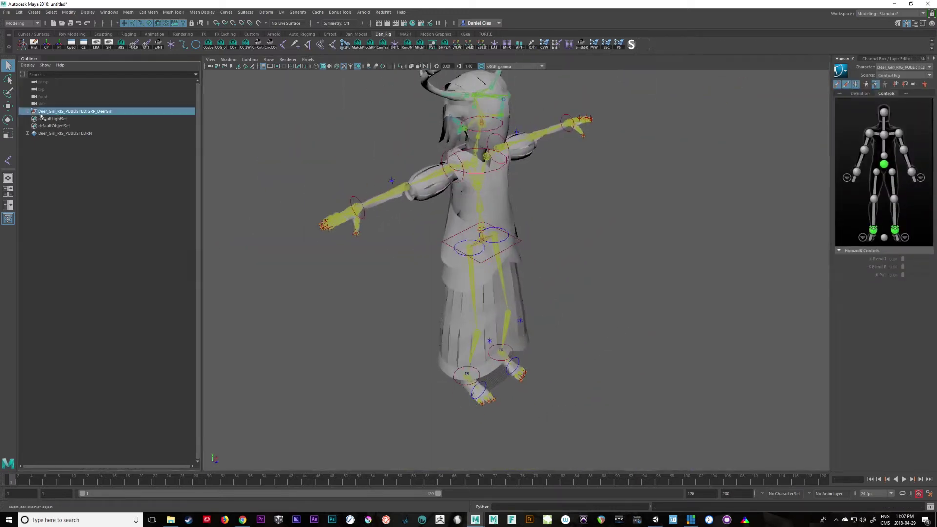
pyautogui.click(28, 111)
pyautogui.keyDown('alt'); pyautogui.moveTo(576, 364); pyautogui.dragTo(617, 352); pyautogui.keyUp('alt')
pyautogui.keyDown('alt'); pyautogui.moveTo(618, 353); pyautogui.dragTo(555, 357, button='right'); pyautogui.keyUp('alt')
pyautogui.keyDown('alt'); pyautogui.moveTo(555, 357); pyautogui.dragTo(551, 376, button='middle'); pyautogui.keyUp('alt')
pyautogui.keyDown('alt'); pyautogui.moveTo(552, 376); pyautogui.dragTo(522, 360, button='right'); pyautogui.keyUp('alt')
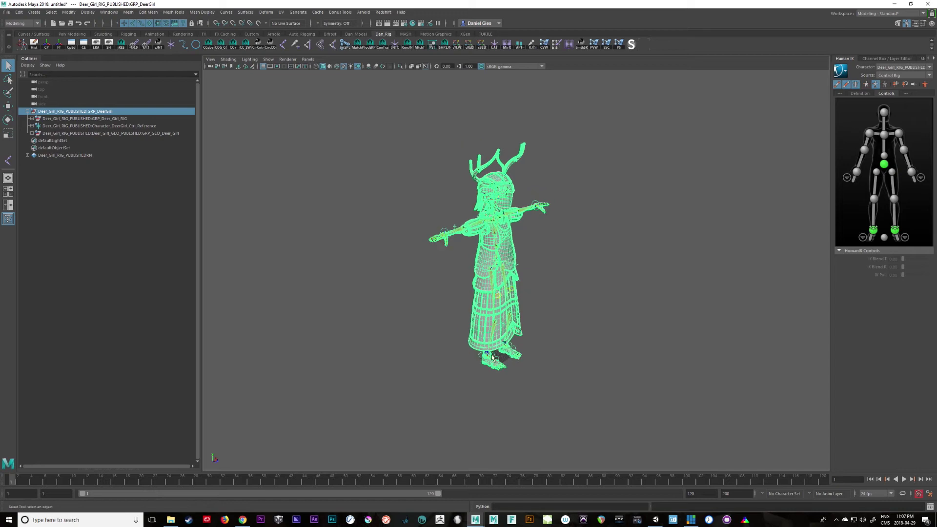
# Step: Import the motion capture file DeerGirl_Take_3.fbx from SceneTrack_Exports/CGSociety and close the warnings dialog
pyautogui.click(6, 11)
pyautogui.click(46, 91)
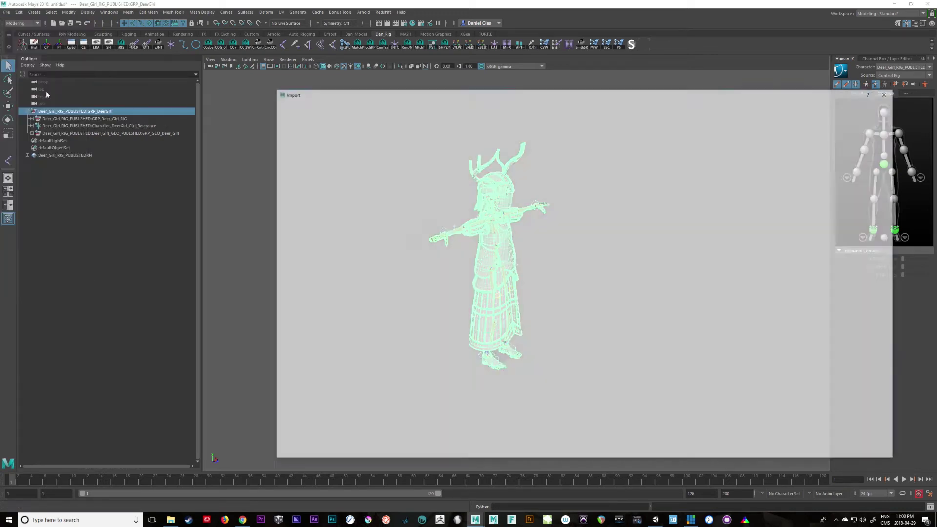
pyautogui.click(861, 106)
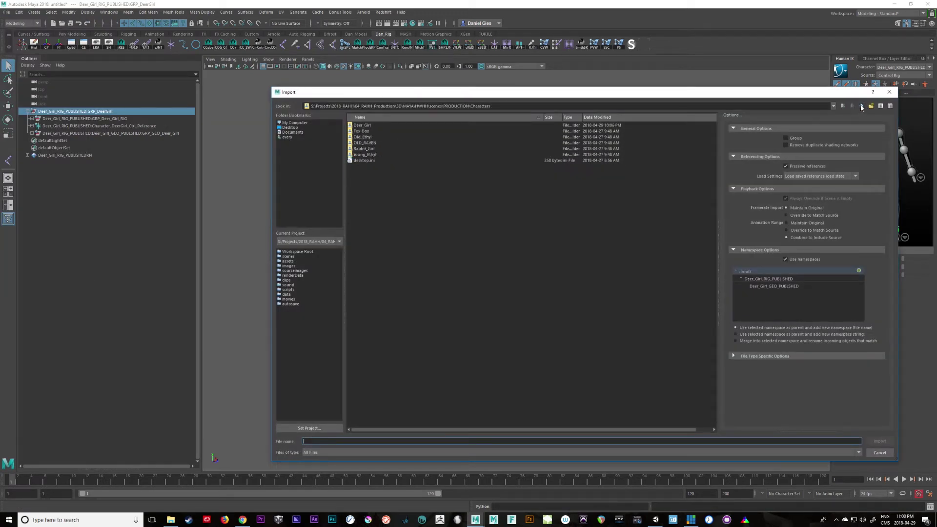
pyautogui.click(860, 107)
pyautogui.click(860, 107)
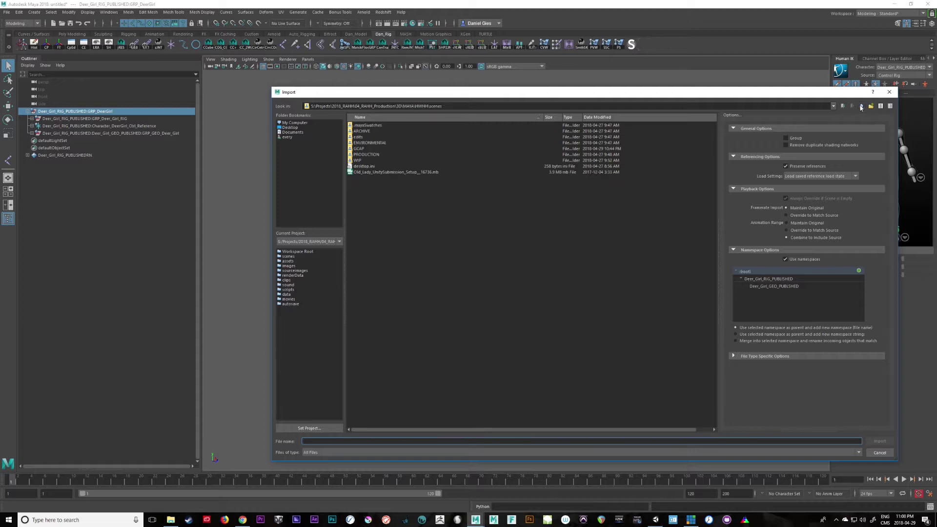
pyautogui.click(860, 107)
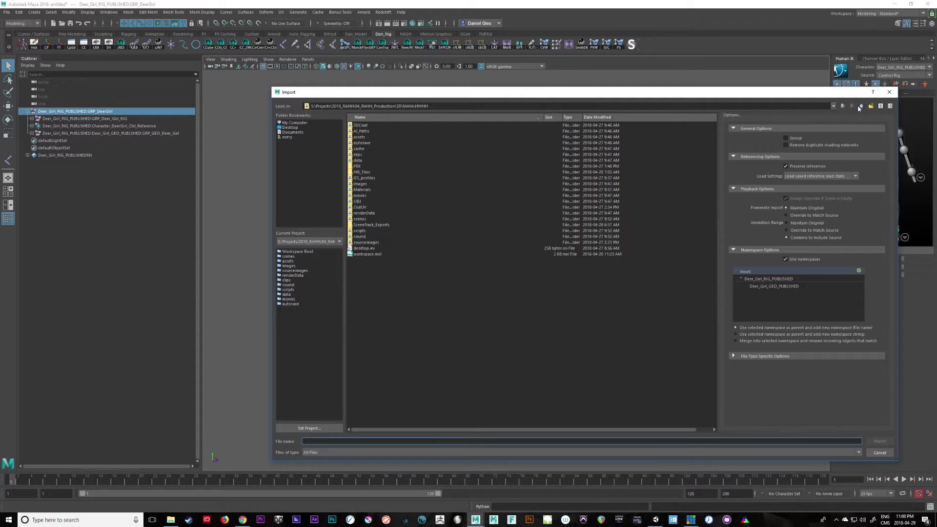
pyautogui.doubleClick(371, 225)
pyautogui.doubleClick(365, 126)
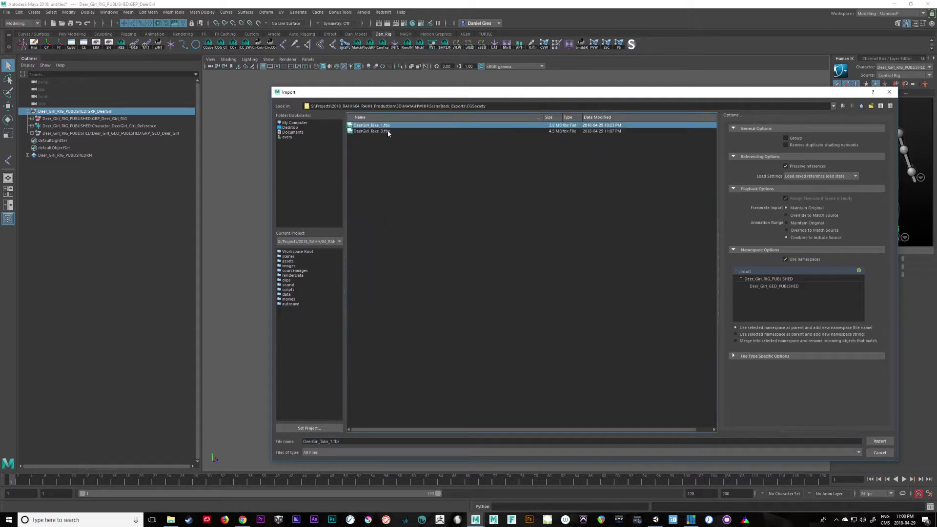
pyautogui.doubleClick(387, 131)
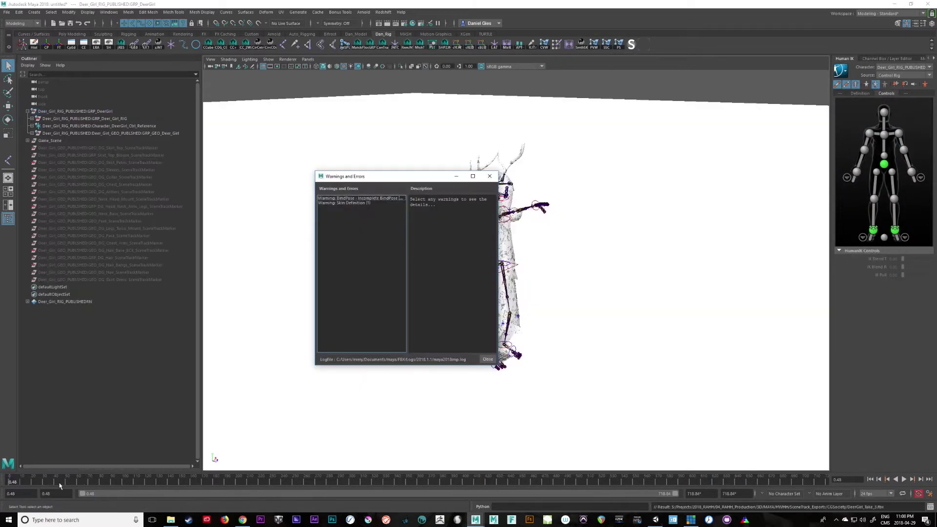
pyautogui.click(487, 359)
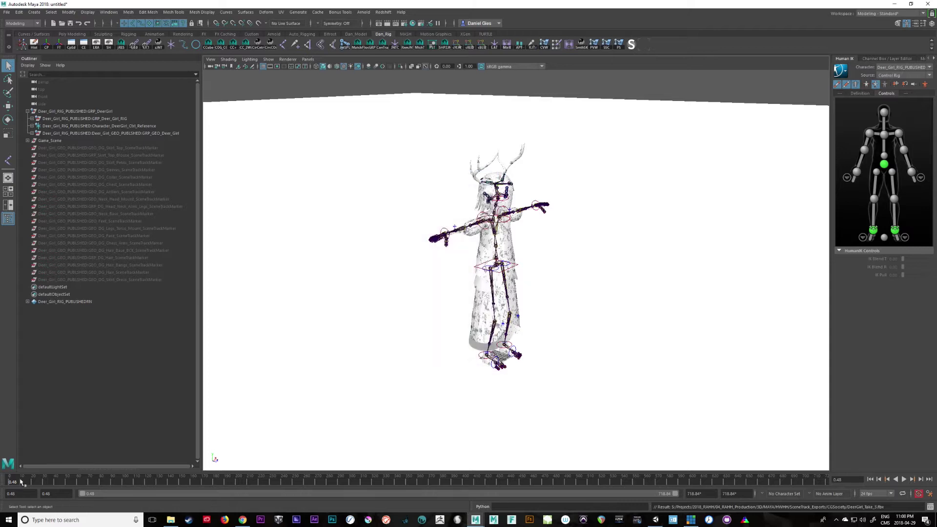
# Step: Return to the start of the timeline, then delete all imported SceneTrackMarker objects and the ground plane
pyautogui.moveTo(20, 481); pyautogui.dragTo(1, 491)
pyautogui.click(62, 150)
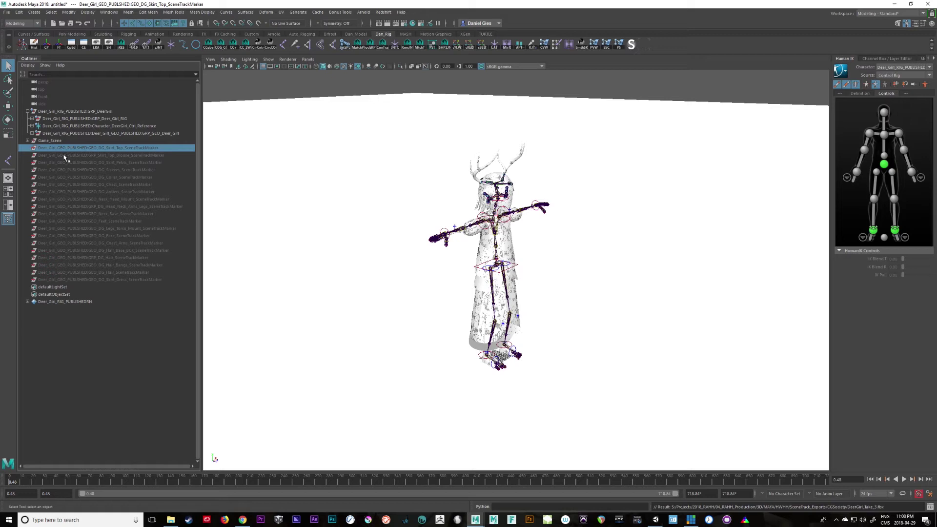
pyautogui.keyDown('shift'); pyautogui.click(130, 280); pyautogui.keyUp('shift')
pyautogui.press('Delete')
pyautogui.click(411, 126)
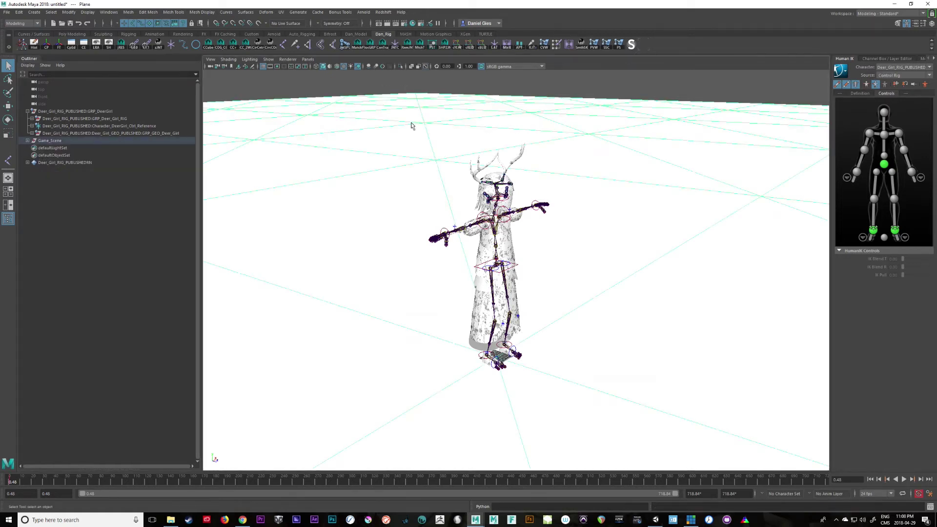
pyautogui.press('Delete')
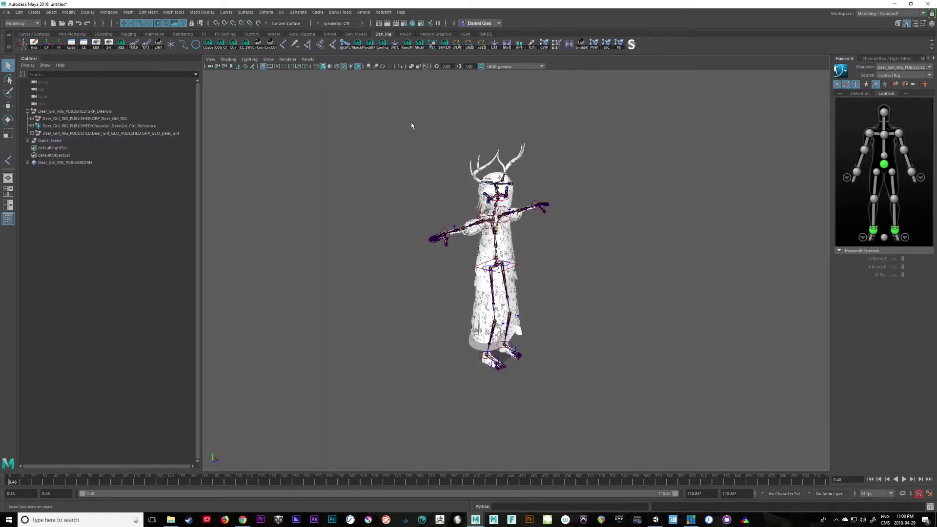
# Step: Expand Game_Scene and Deer_Girl_HIK to examine the imported geometry and rig groups
pyautogui.click(28, 141)
pyautogui.click(31, 148)
pyautogui.click(70, 162)
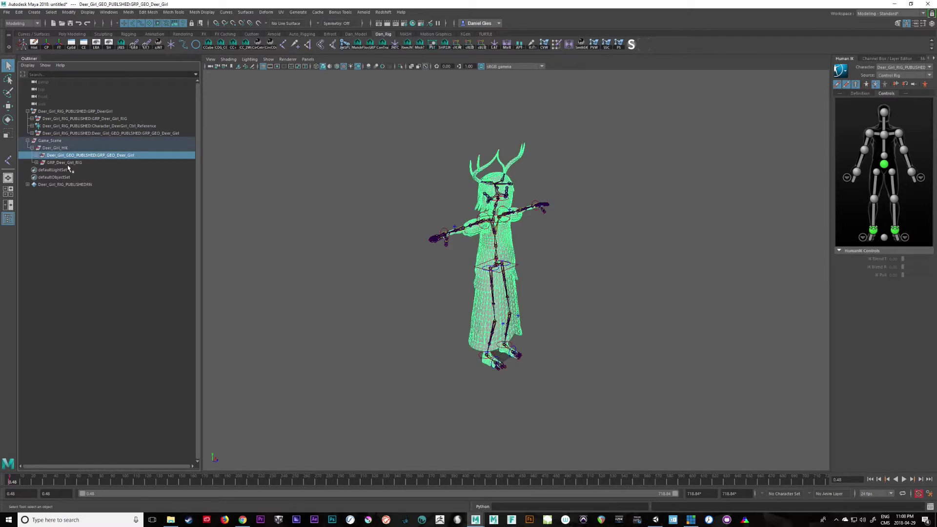
pyautogui.click(41, 163)
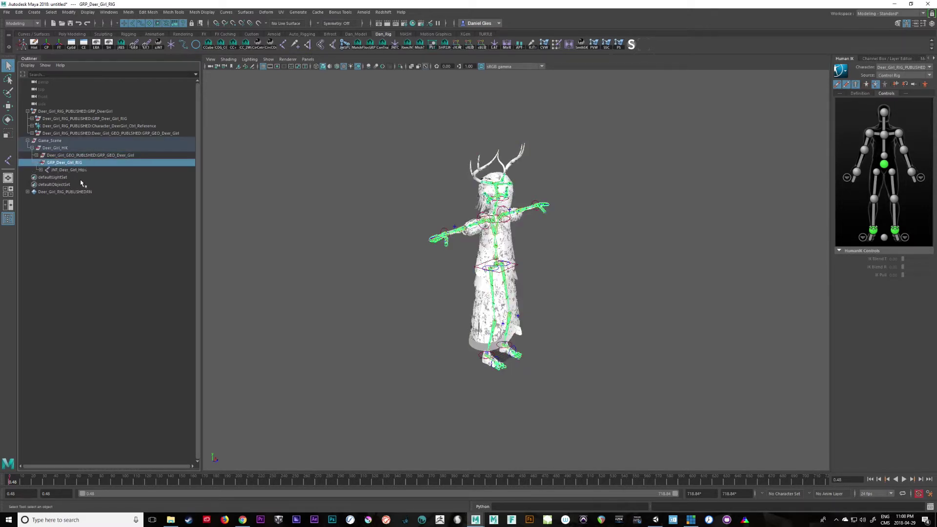
pyautogui.click(37, 162)
# Step: Move the imported GRP_GEO_Deer_Girl group from Deer_Girl_HIK directly under Game_Scene and play the animation to frame 54
pyautogui.click(72, 155)
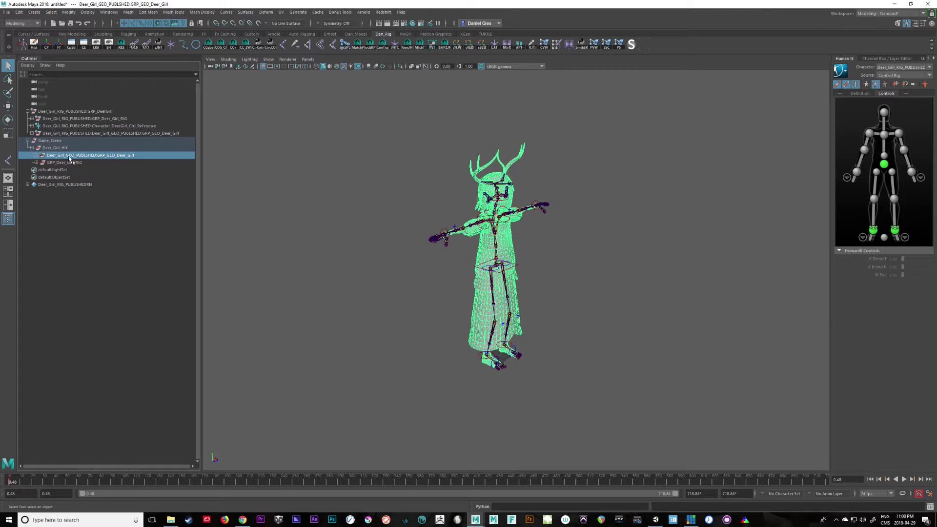
pyautogui.moveTo(69, 159); pyautogui.dragTo(60, 149)
pyautogui.hotkey('alt', 'v')
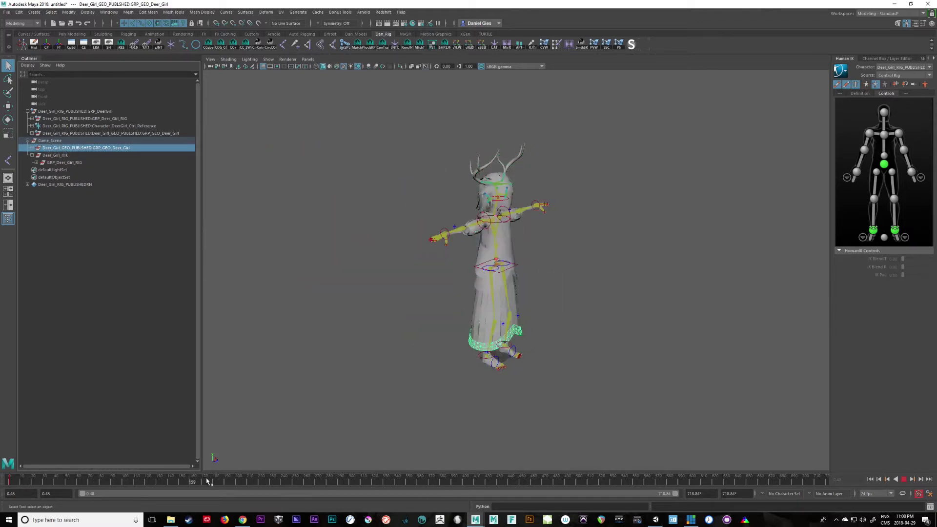
pyautogui.click(71, 483)
# Step: Delete the imported GRP_GEO_Deer_Girl geometry group and return the timeline to its start
pyautogui.click(62, 156)
pyautogui.click(66, 148)
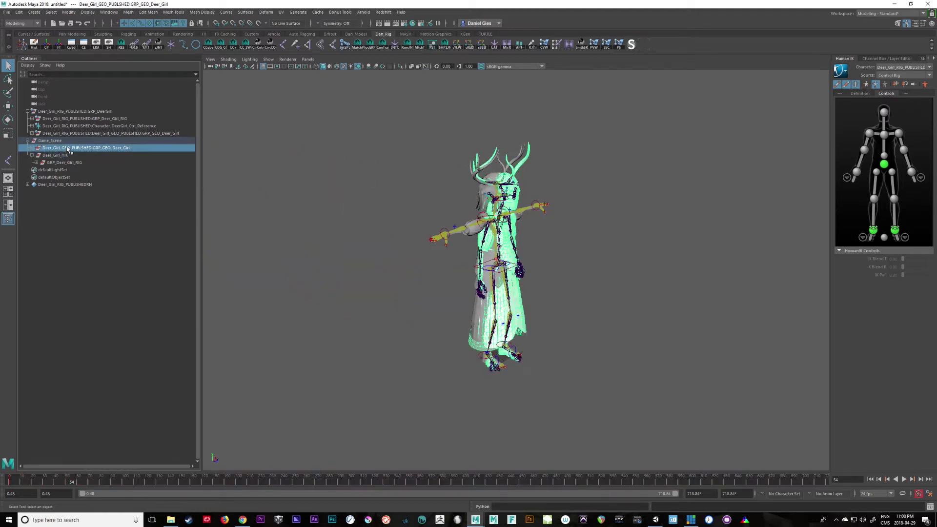
pyautogui.press('Delete')
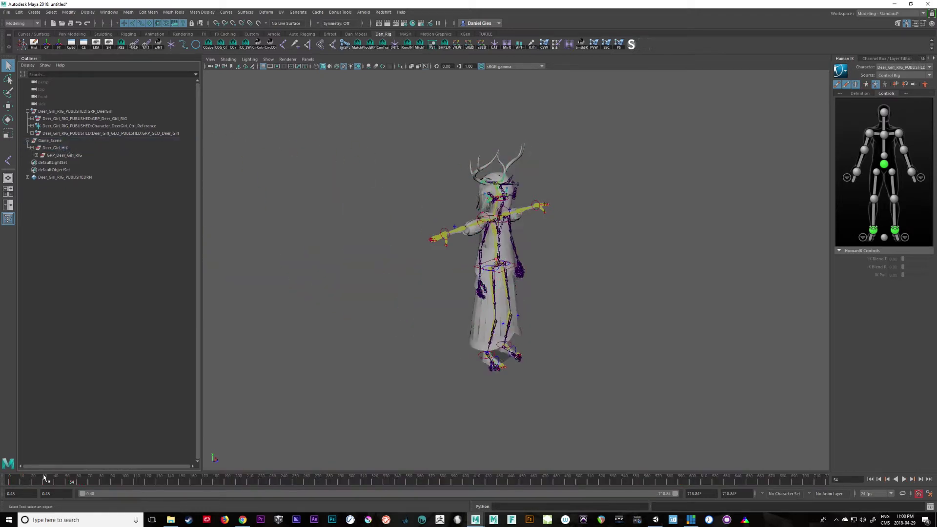
pyautogui.moveTo(45, 478); pyautogui.dragTo(1, 495)
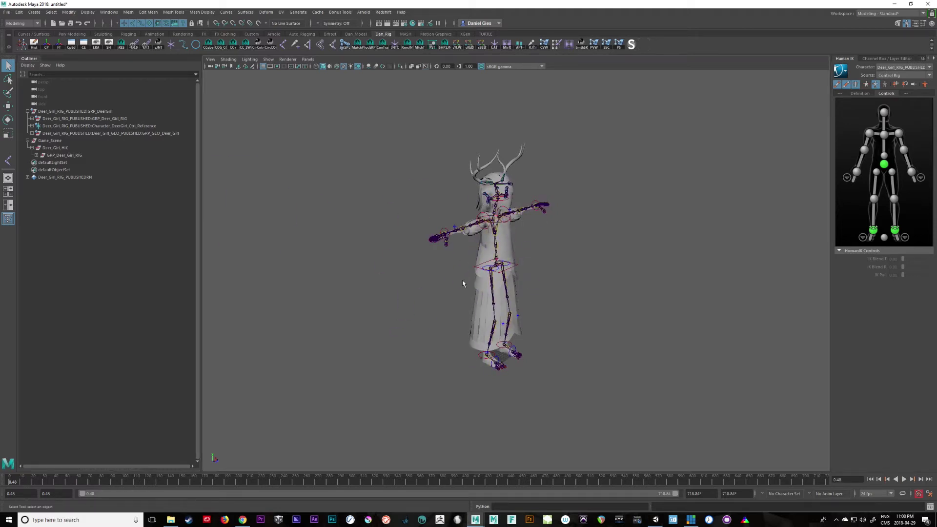
# Step: Review the published rig's HumanIK definition and compare the rig with the imported skeleton during playback
pyautogui.click(860, 93)
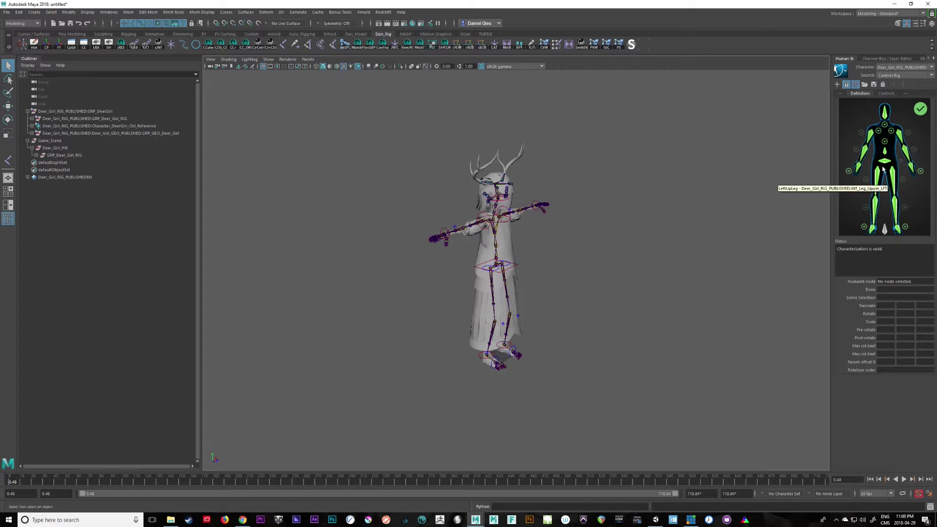
pyautogui.click(62, 111)
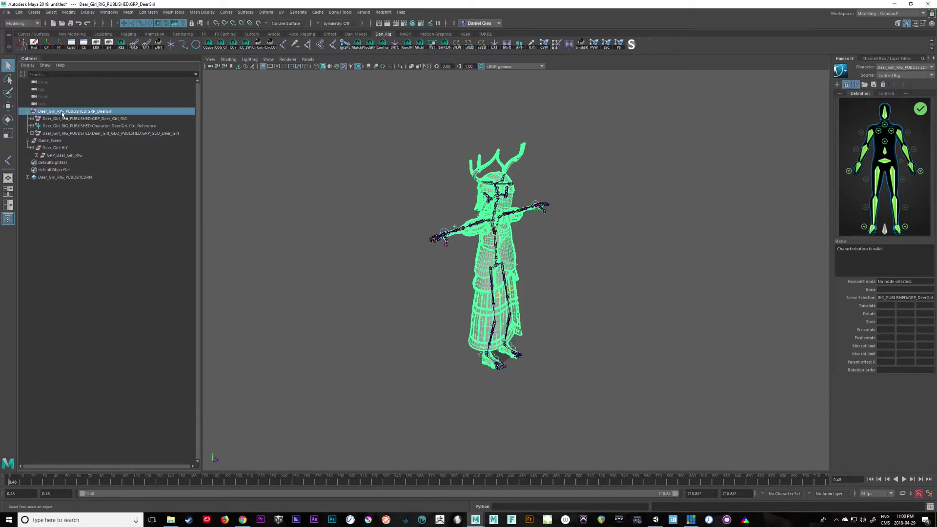
pyautogui.click(910, 88)
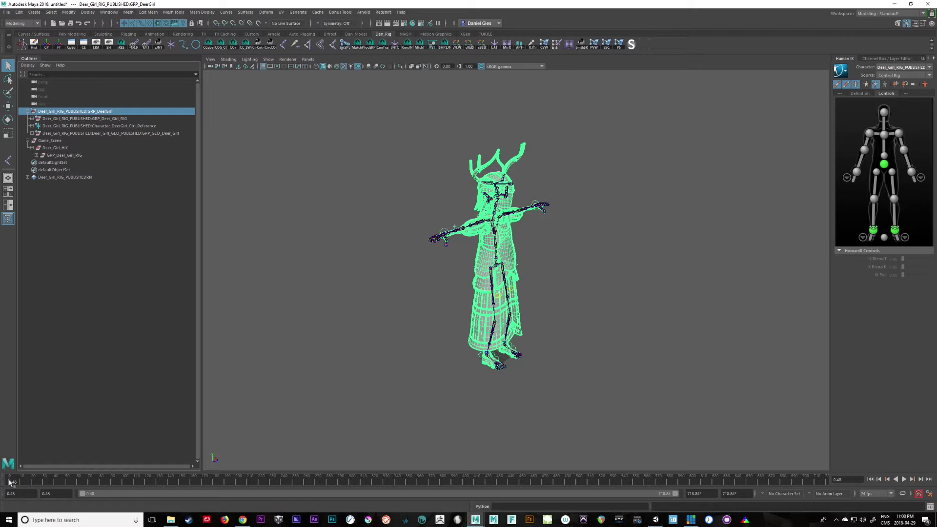
pyautogui.moveTo(10, 480); pyautogui.dragTo(65, 485)
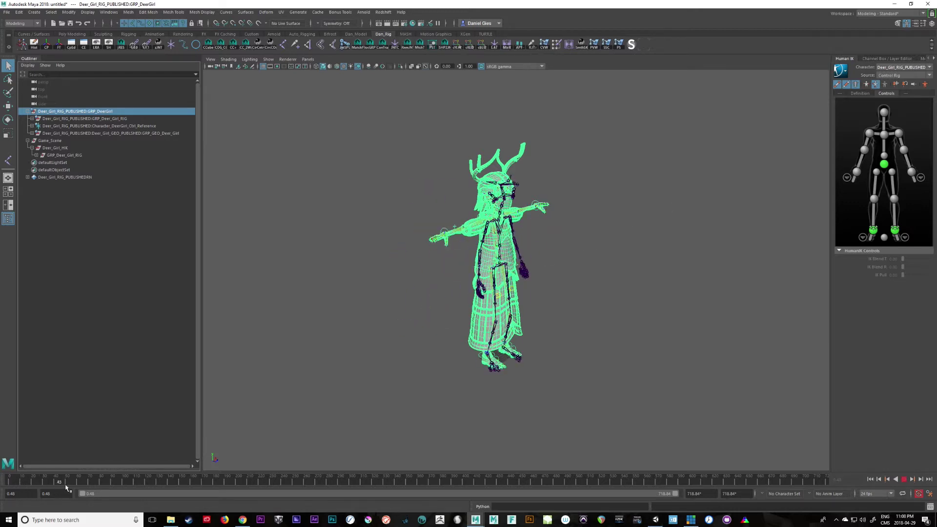
pyautogui.click(2, 480)
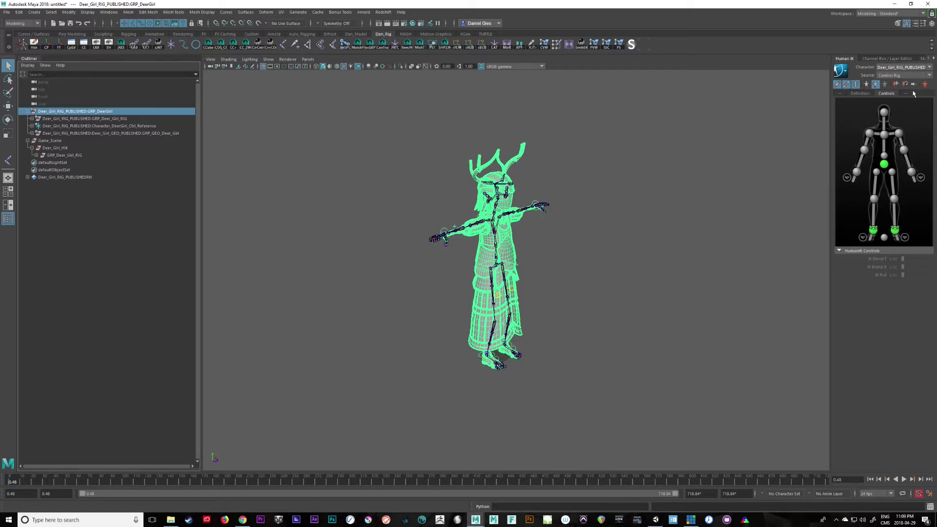
pyautogui.click(857, 93)
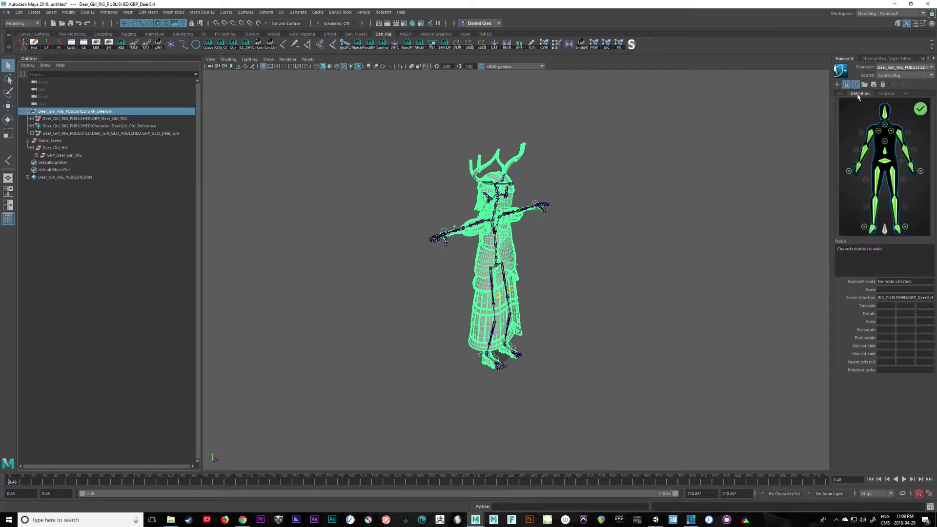
# Step: Save the published rig's skeleton definition as a template named DeerGirl_HIK_Rig
pyautogui.click(874, 85)
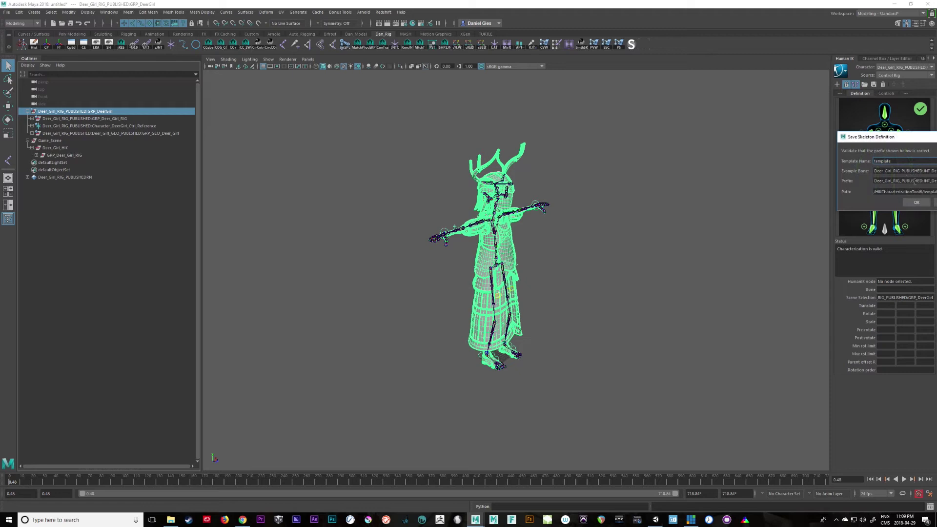
pyautogui.write('DeerGirl_HIK_Rig')
pyautogui.click(914, 203)
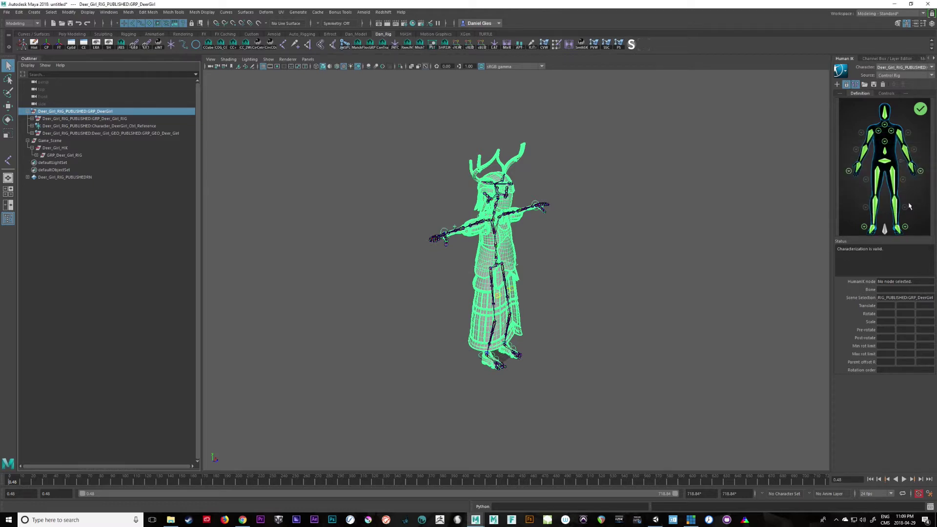
# Step: Expand the imported skeleton hierarchy under Game_Scene down to JNT_Deer_Girl_Hips and inspect its groups
pyautogui.click(58, 140)
pyautogui.click(59, 147)
pyautogui.click(60, 155)
pyautogui.click(37, 155)
pyautogui.click(69, 163)
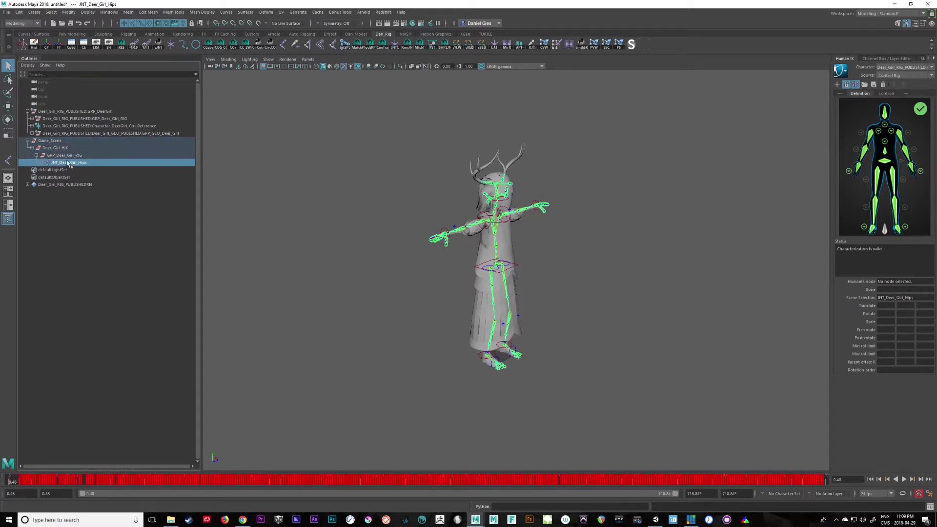
pyautogui.click(51, 141)
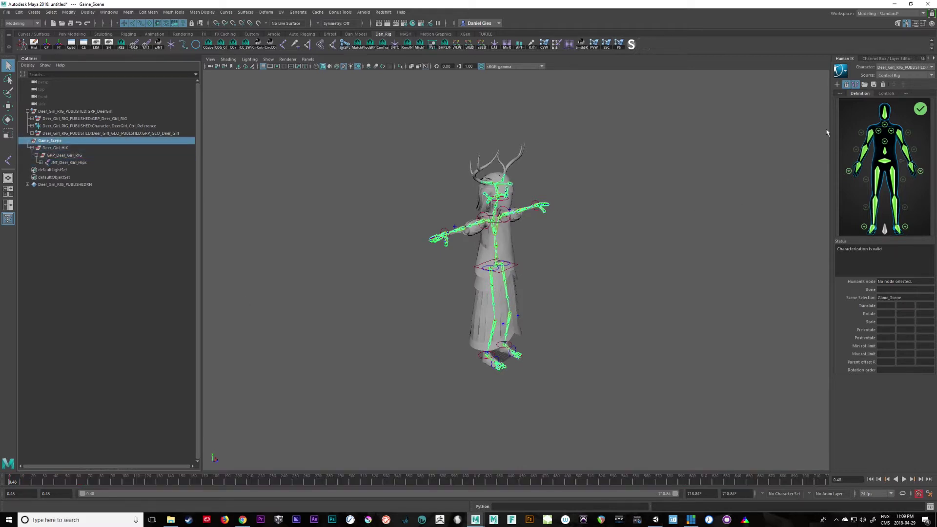
# Step: Create a new HumanIK character definition for the imported skeleton and rename it DeerGirl_Unity
pyautogui.click(837, 84)
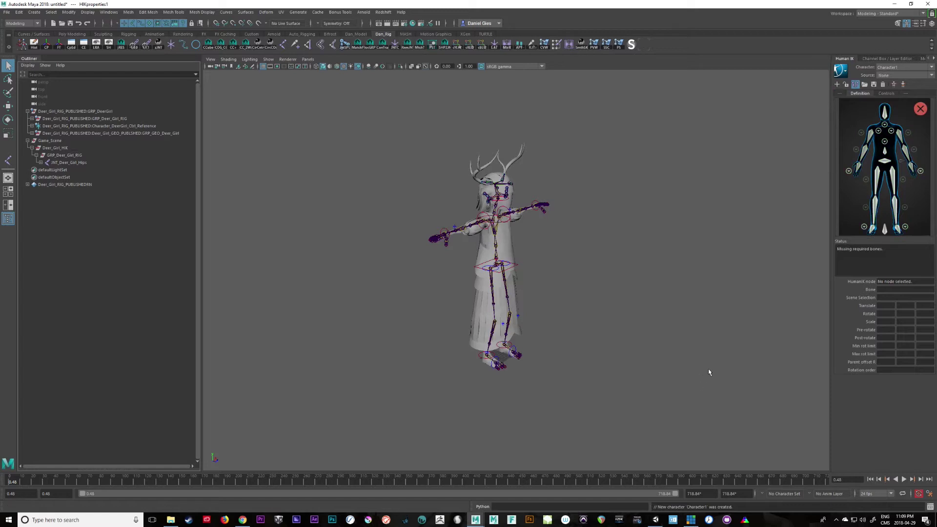
pyautogui.click(893, 68)
pyautogui.click(847, 73)
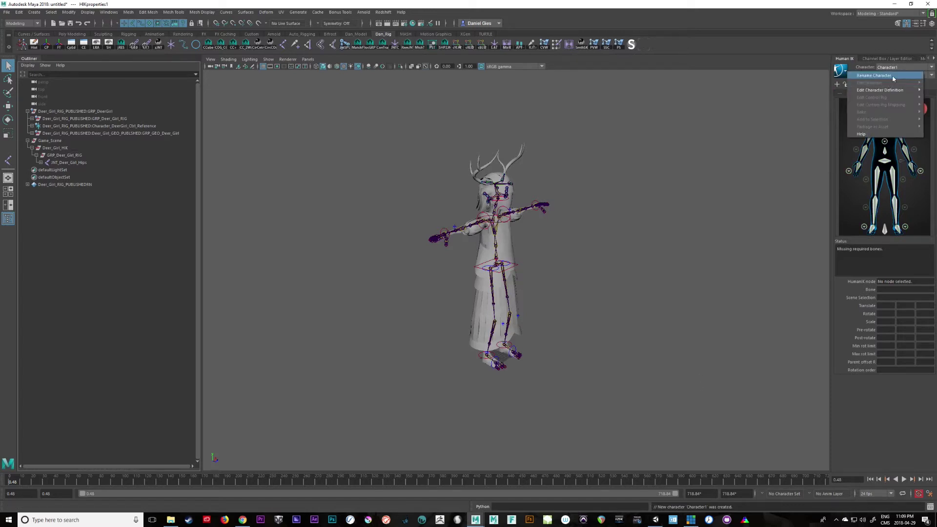
pyautogui.click(892, 78)
pyautogui.write('D')
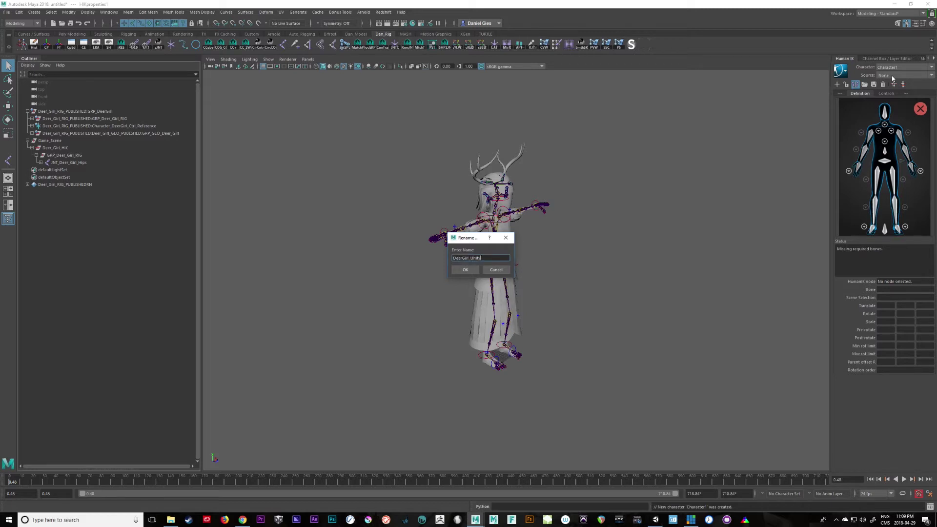
pyautogui.write('eerGirl_Unity')
pyautogui.press('Return')
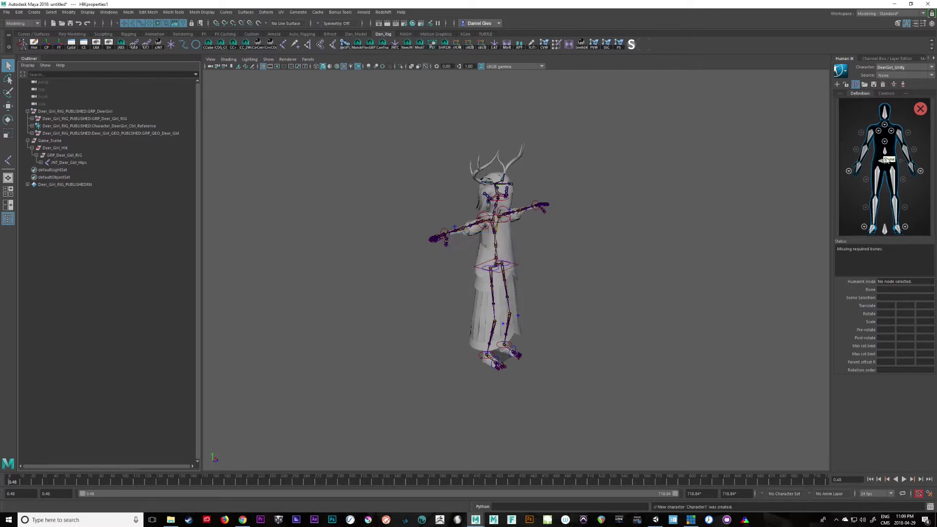
# Step: Hide the published rig's GRP_DeerGirl group and assign JNT_Deer_Girl_Hips to the Hips slot of the DeerGirl_Unity definition
pyautogui.click(885, 161)
pyautogui.click(60, 112)
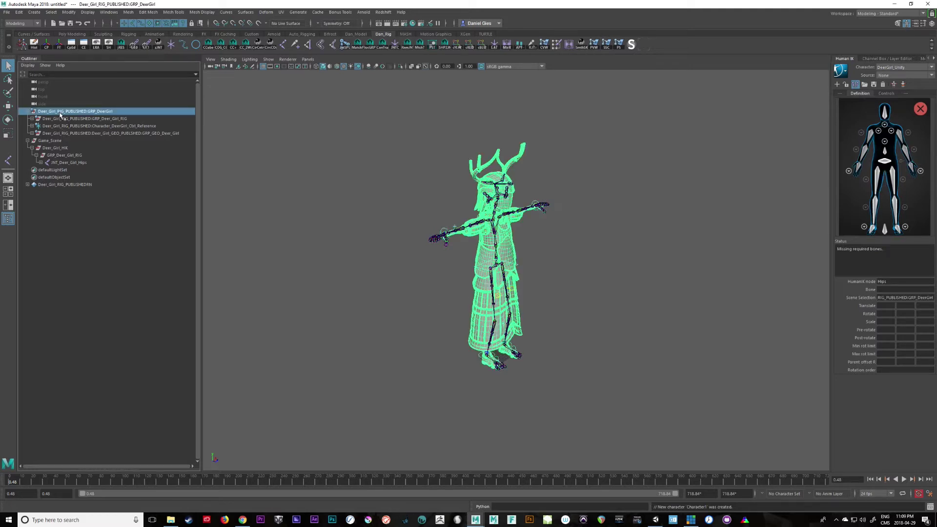
pyautogui.hotkey('ctrl', 'h')
pyautogui.click(501, 266)
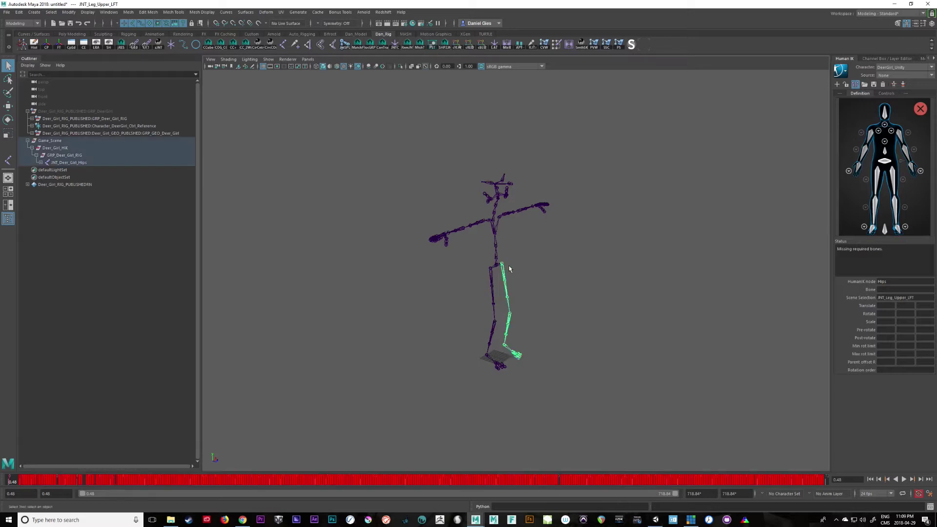
pyautogui.click(497, 265)
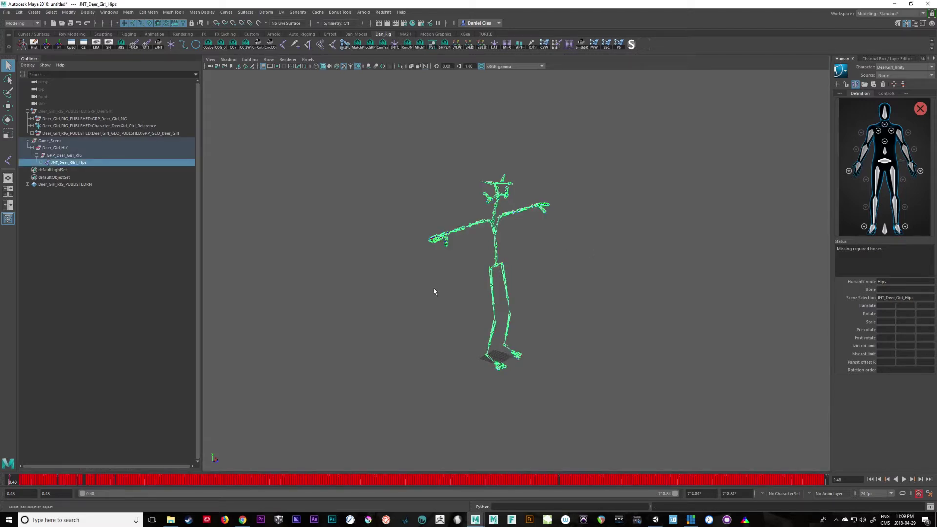
pyautogui.rightClick(885, 162)
pyautogui.click(893, 168)
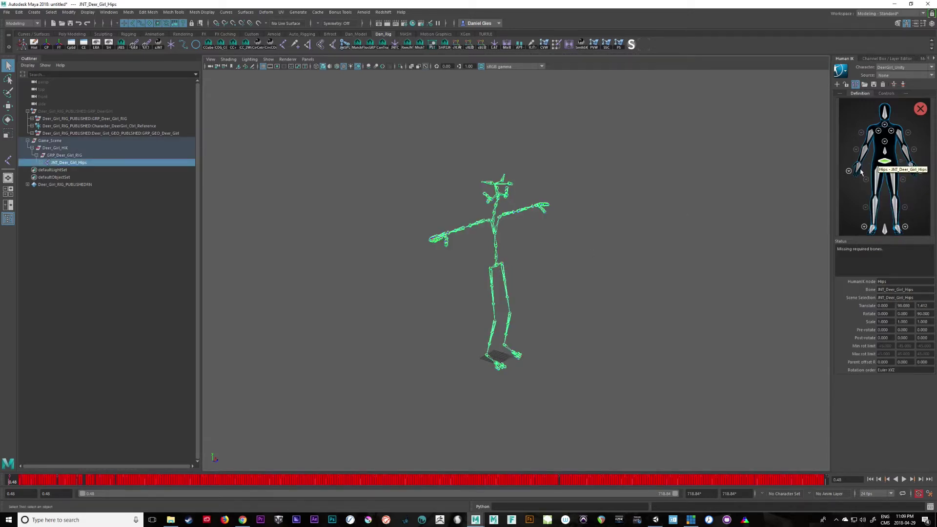
# Step: Load the DeerGirl_HIK_Rig skeleton definition template onto DeerGirl_Unity, matching all bones with the skeleton's prefix
pyautogui.click(864, 84)
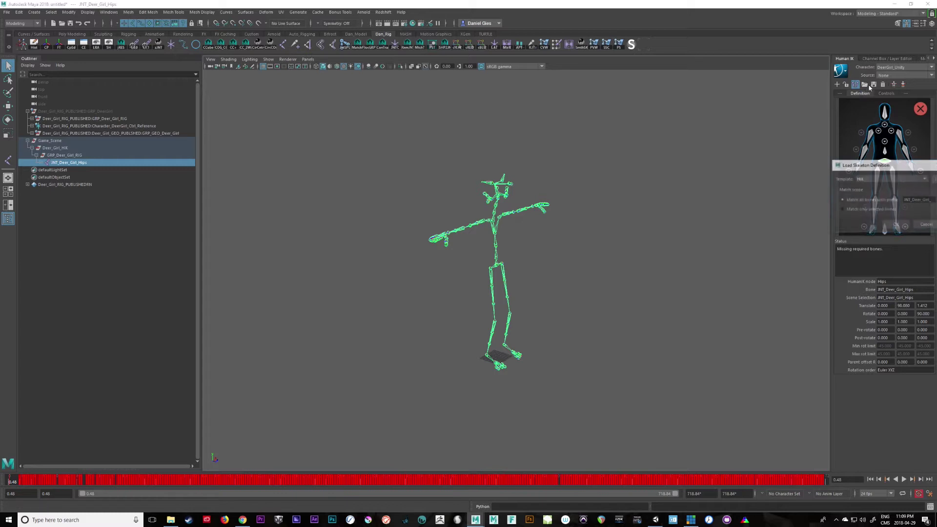
pyautogui.moveTo(905, 167); pyautogui.dragTo(754, 172)
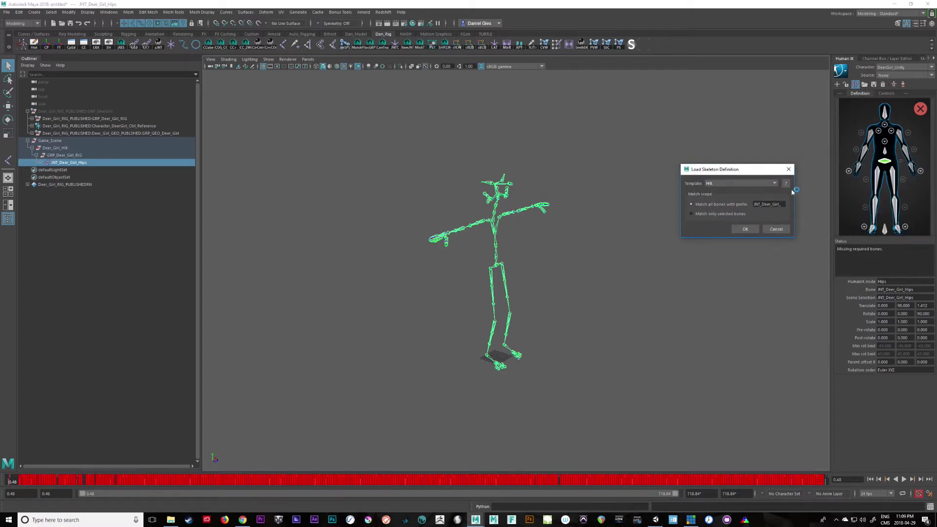
pyautogui.click(773, 183)
pyautogui.click(763, 197)
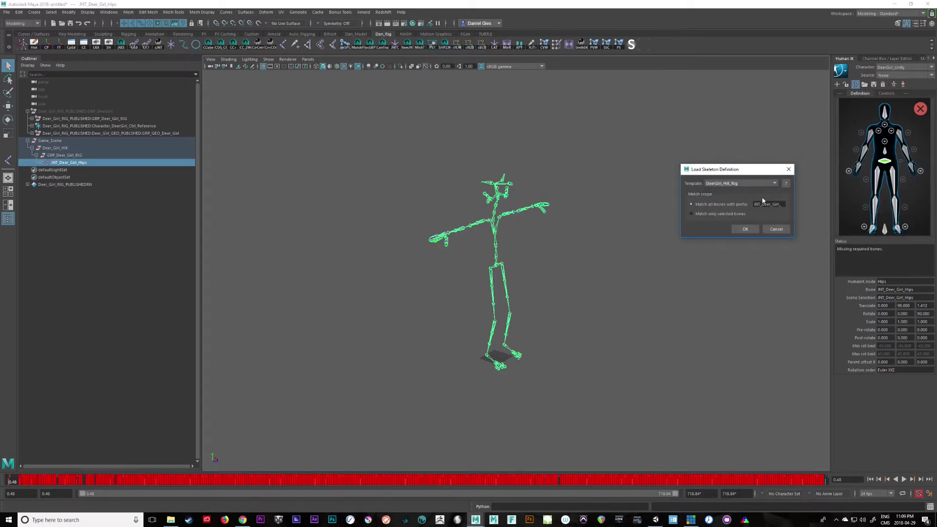
pyautogui.click(745, 229)
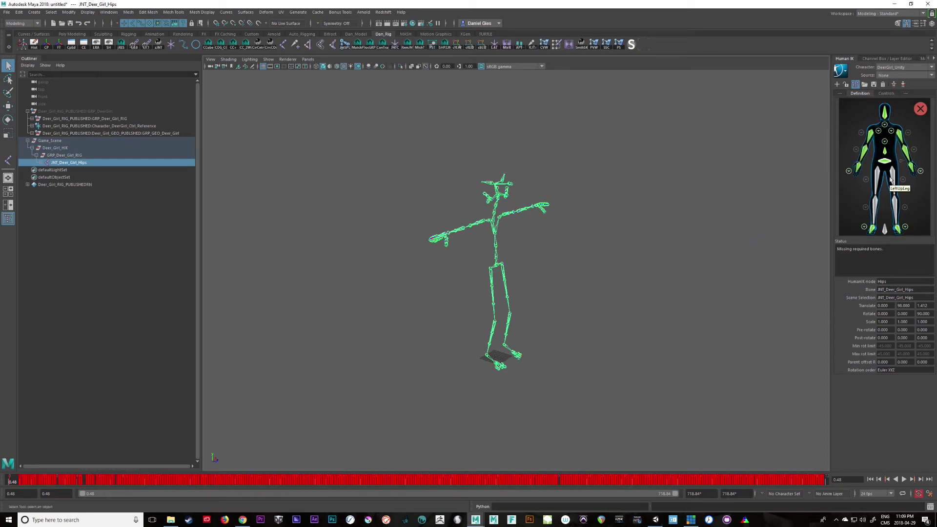
# Step: Assign JNT_Leg_Upper_LFT to the LeftUpLeg slot and JNT_Leg_Lower_LFT to the LeftLeg slot
pyautogui.scroll(8, 692, 374)
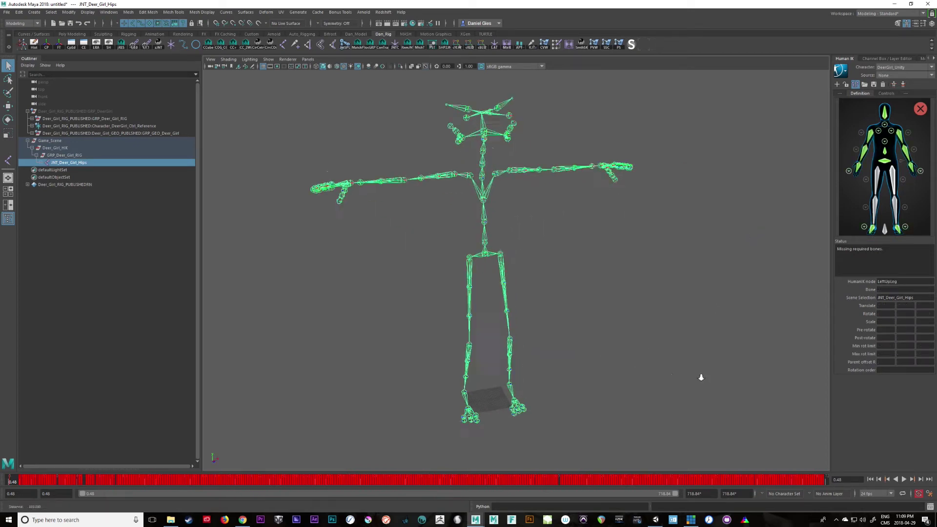
pyautogui.click(463, 256)
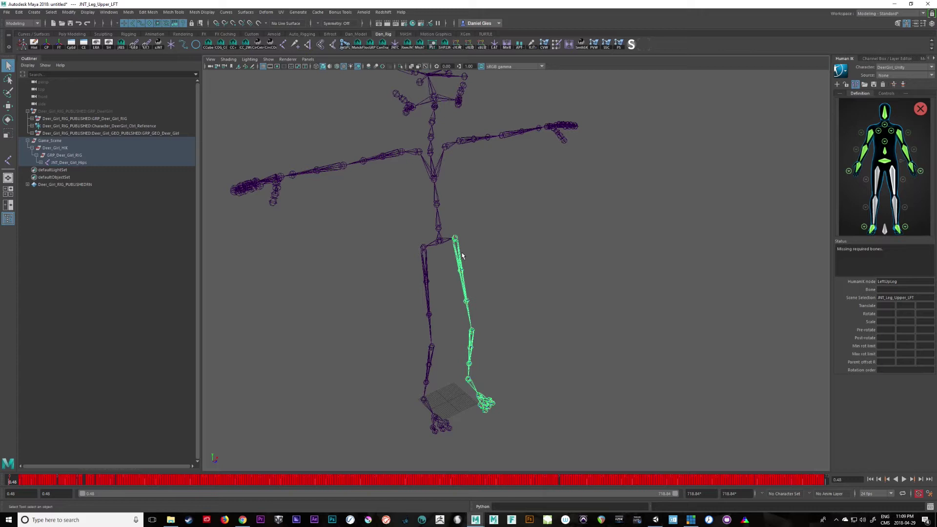
pyautogui.rightClick(893, 182)
pyautogui.click(902, 185)
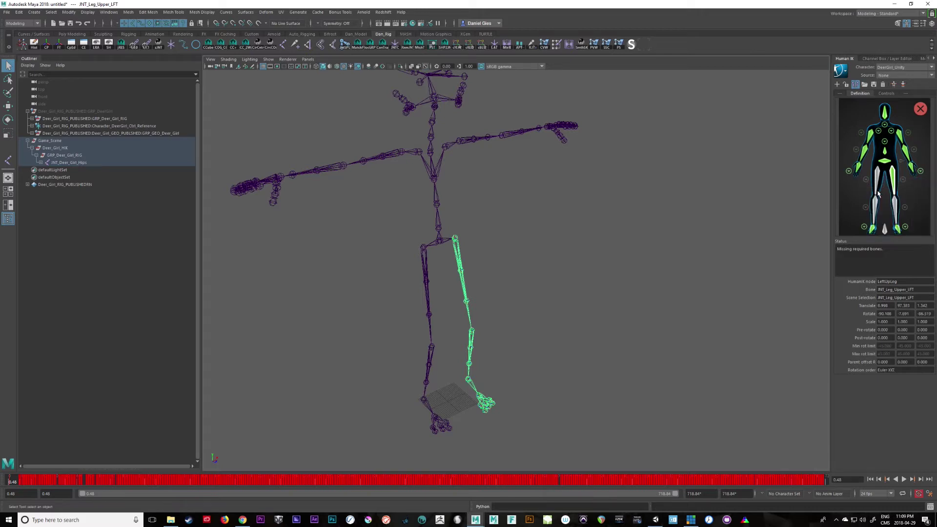
pyautogui.press('Down')
pyautogui.rightClick(896, 210)
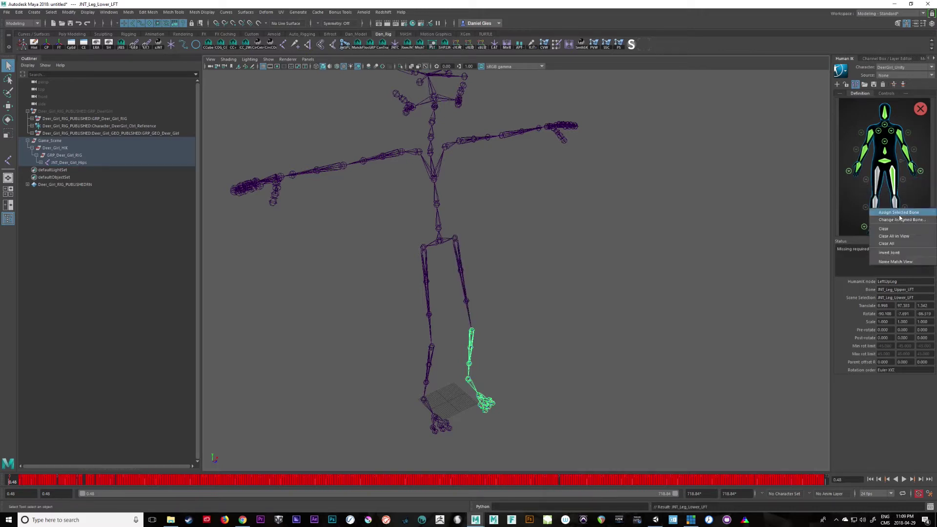
pyautogui.click(893, 226)
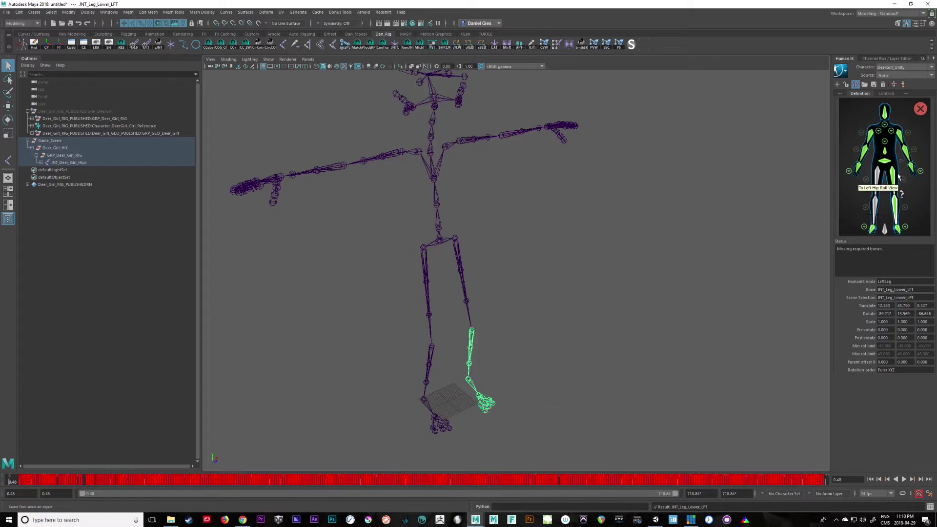
# Step: Assign JNT_Leg_Upper_Roll_A_LFT and JNT_Leg_Upper_Roll_B_LFT to the first two left hip roll slots
pyautogui.click(463, 276)
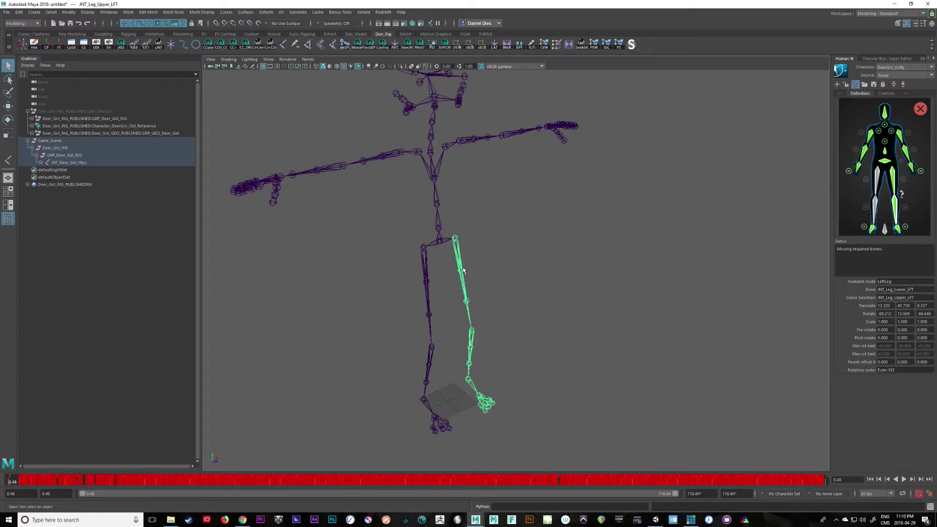
pyautogui.press('Down')
pyautogui.click(463, 269)
pyautogui.click(464, 270)
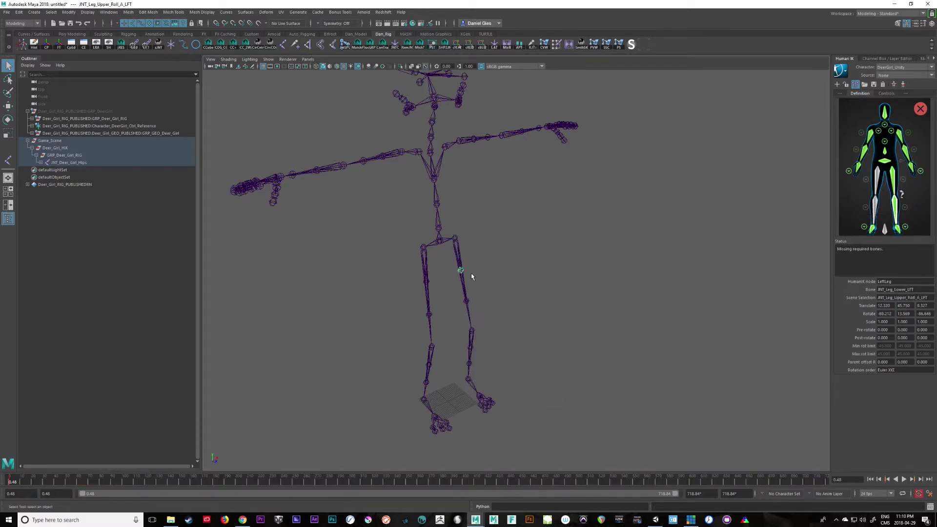
pyautogui.click(901, 194)
pyautogui.rightClick(874, 120)
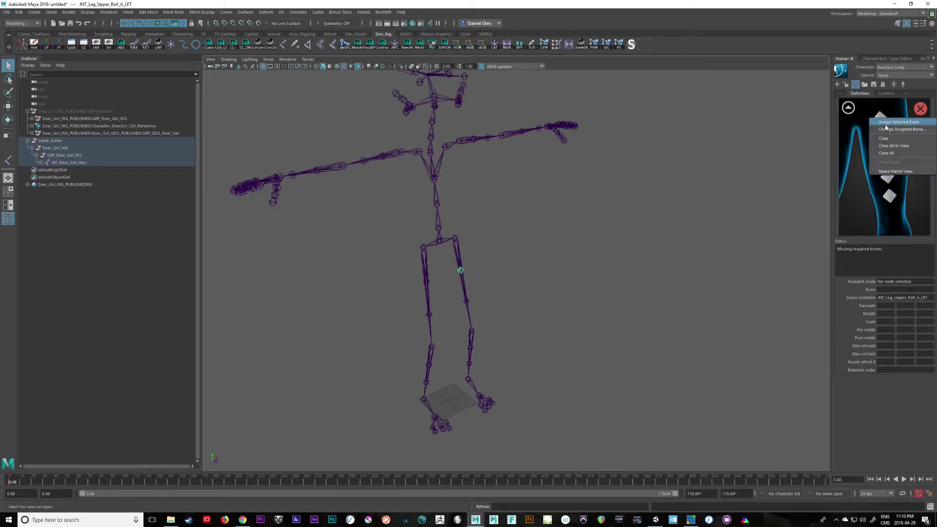
pyautogui.click(885, 123)
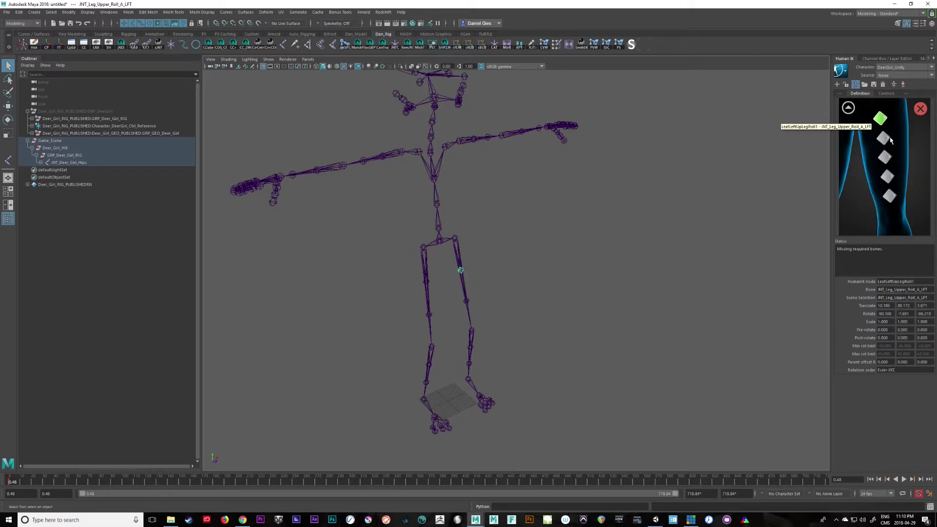
pyautogui.click(847, 108)
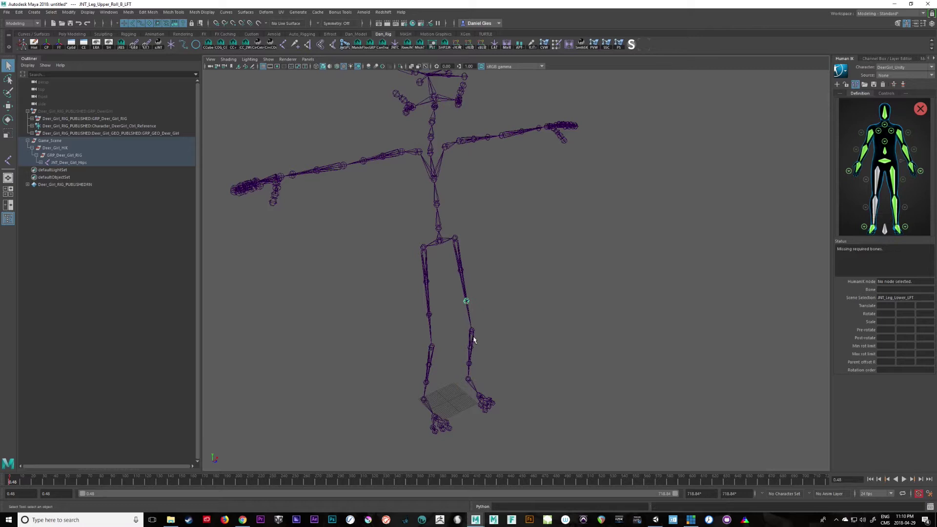
# Step: Assign JNT_Leg_Lower_Roll_A_LFT and JNT_Leg_Lower_Roll_B_LFT to the first two left knee roll slots
pyautogui.click(471, 342)
pyautogui.click(905, 209)
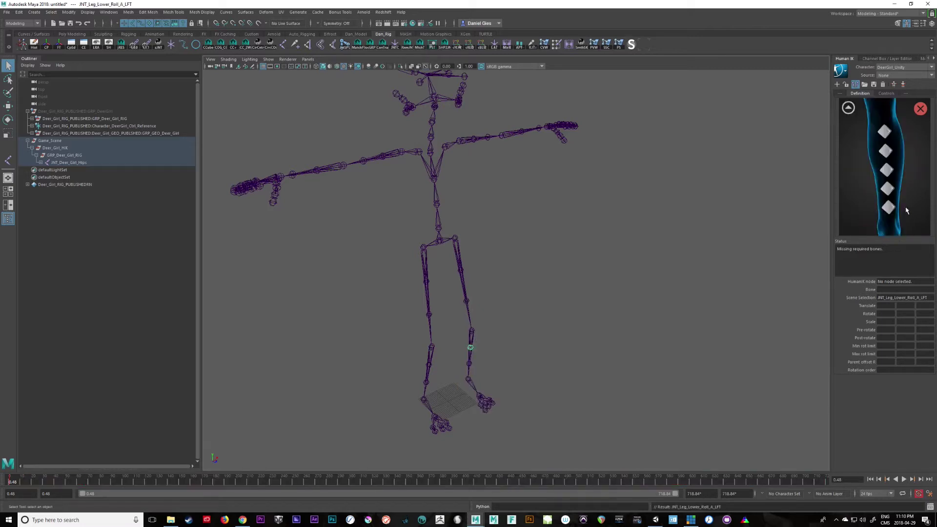
pyautogui.rightClick(884, 131)
pyautogui.click(893, 133)
pyautogui.press('Down')
pyautogui.rightClick(887, 151)
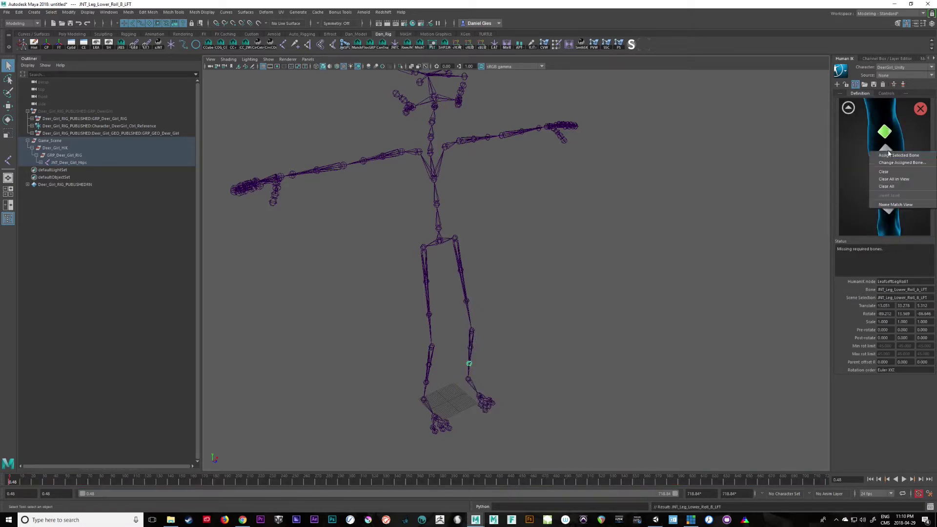
pyautogui.click(889, 155)
pyautogui.click(849, 110)
# Step: Assign JNT_Leg_Upper_RT to the RightUpLeg slot of the definition
pyautogui.click(879, 180)
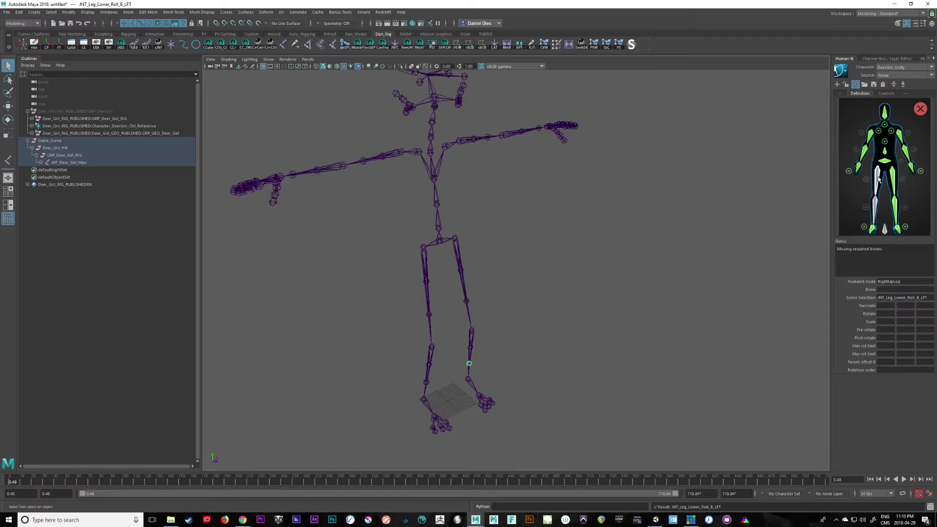
pyautogui.click(423, 248)
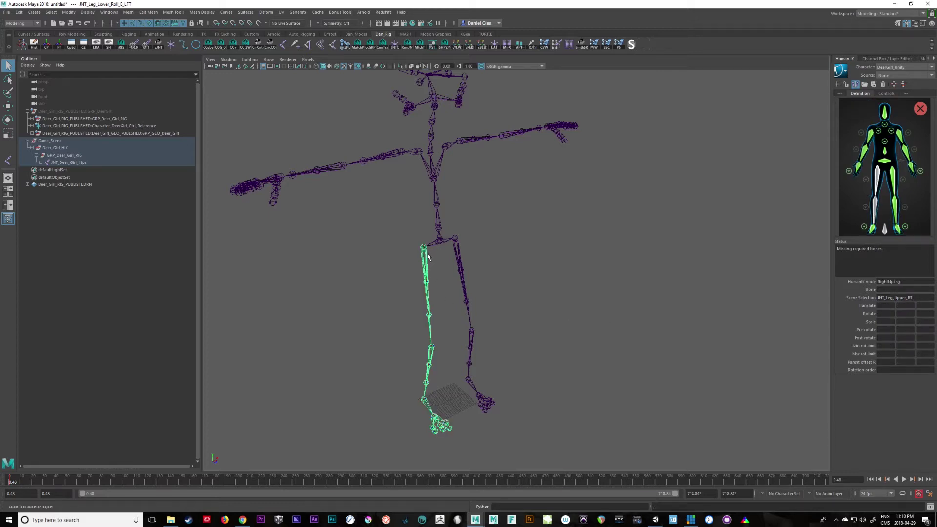
pyautogui.rightClick(879, 178)
pyautogui.click(886, 177)
# Step: Assign JNT_Leg_Upper_Roll_A_RT and JNT_Leg_Upper_Roll_B_RT to the first two right hip roll slots
pyautogui.press('Down')
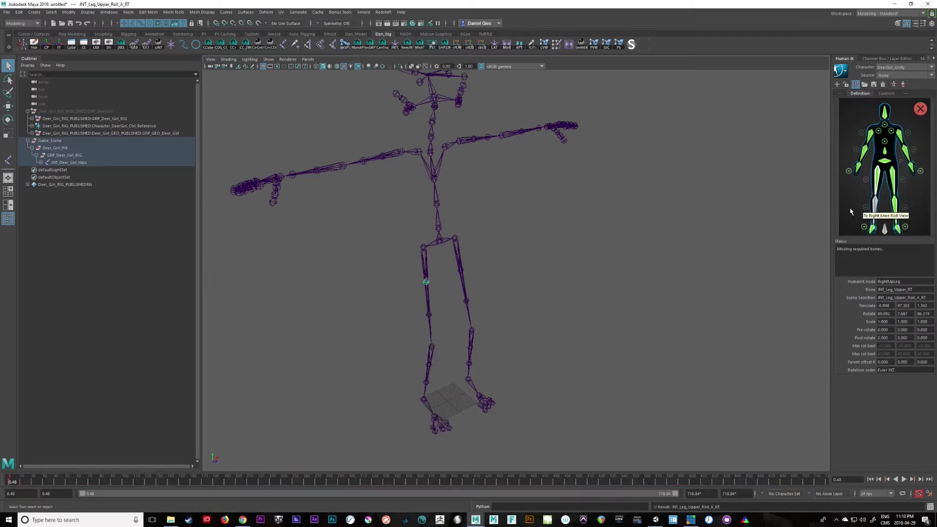
pyautogui.click(866, 179)
pyautogui.rightClick(888, 121)
pyautogui.click(895, 125)
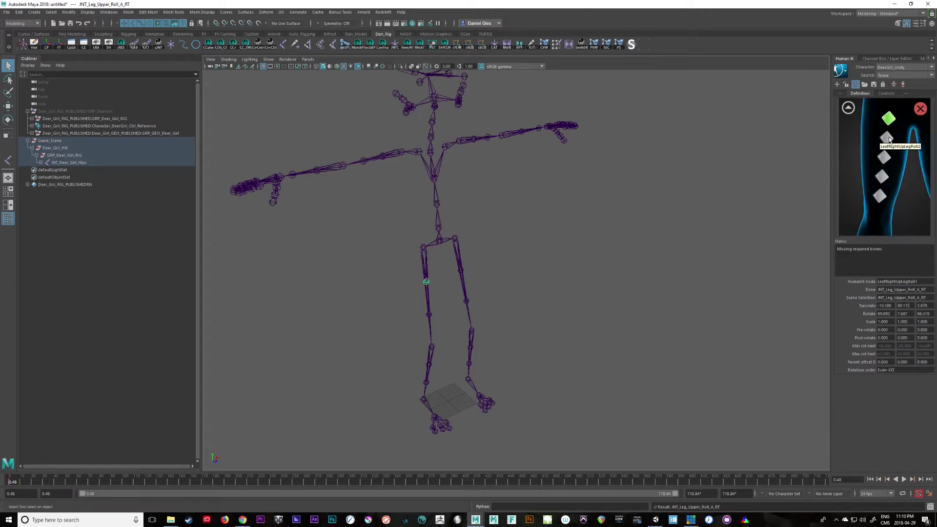
pyautogui.press('Down')
pyautogui.rightClick(888, 141)
pyautogui.click(889, 142)
pyautogui.click(848, 108)
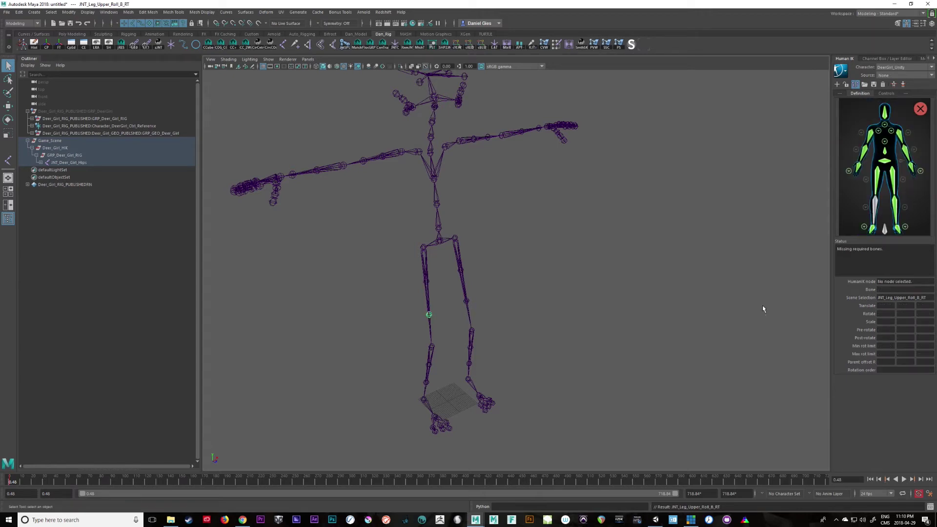
# Step: Assign the right lower-leg joint to its slot, and JNT_Leg_Lower_Roll_A_RT and JNT_Leg_Lower_Roll_B_RT to the first two right knee roll slots
pyautogui.press('Down')
pyautogui.press('Down')
pyautogui.click(865, 207)
pyautogui.rightClick(887, 131)
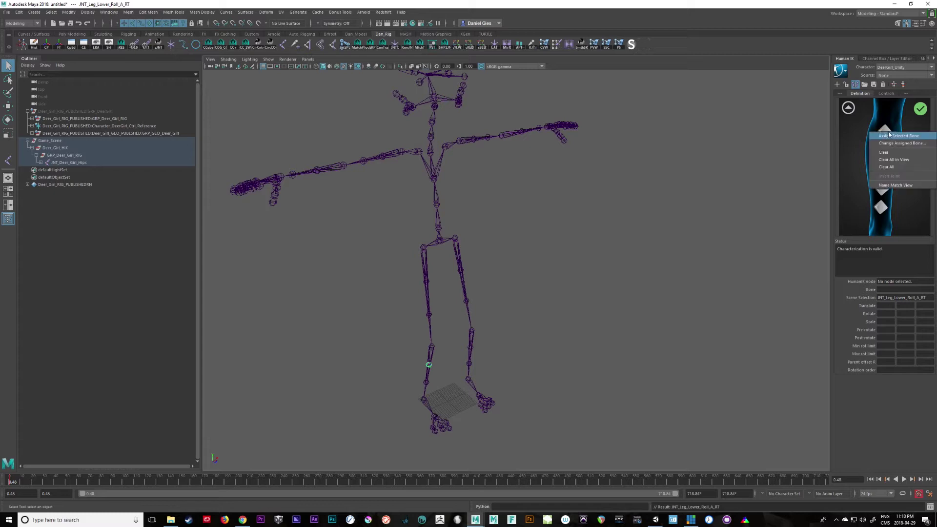
pyautogui.click(897, 135)
pyautogui.press('Down')
pyautogui.rightClick(886, 150)
pyautogui.click(895, 152)
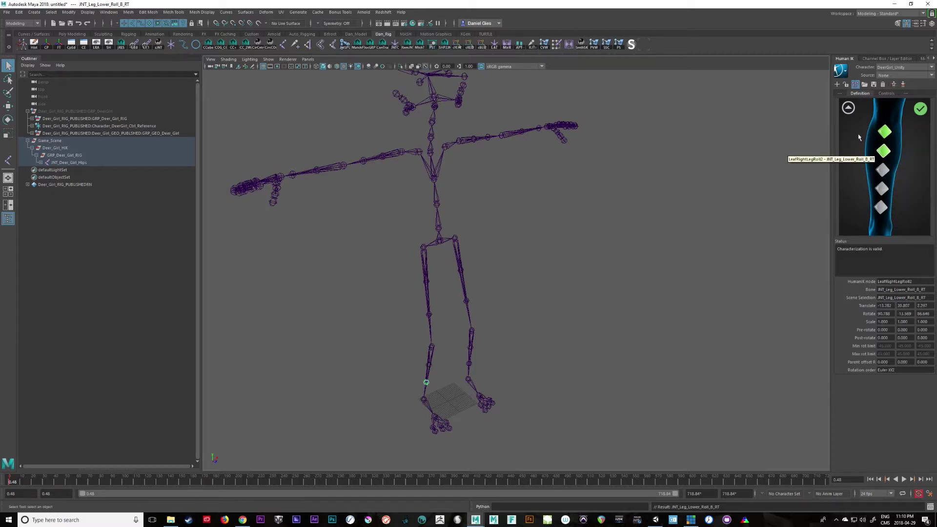
# Step: Return to the full-body view of the DeerGirl_Unity definition and review the imported skeleton's motion along the timeline
pyautogui.click(850, 111)
pyautogui.click(865, 207)
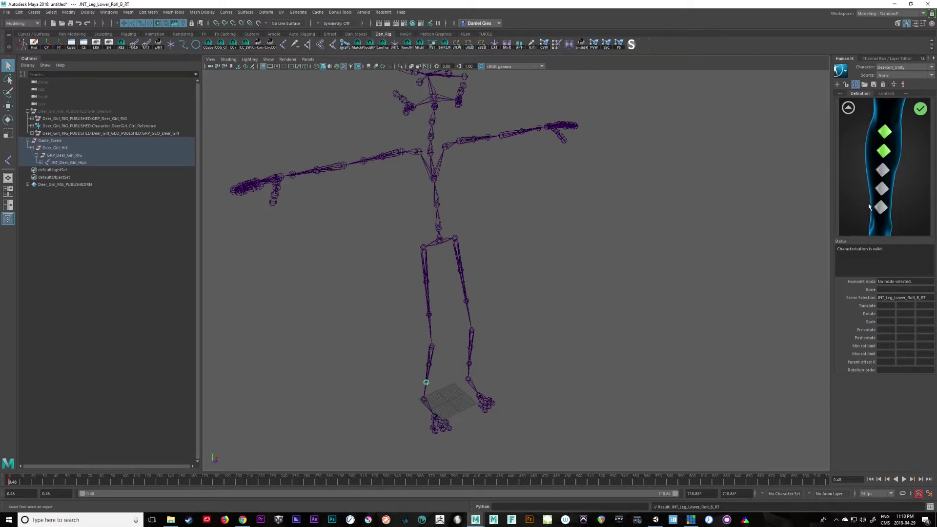
pyautogui.click(848, 108)
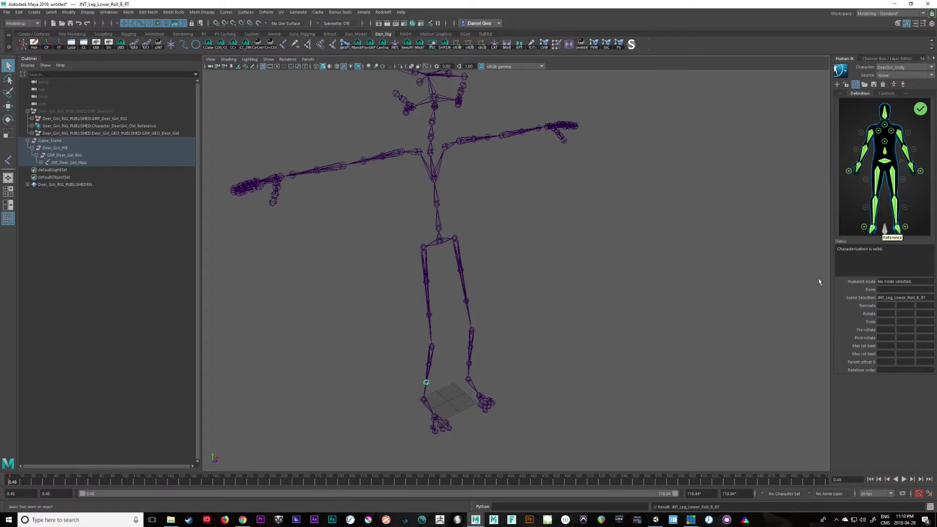
pyautogui.scroll(-4, 581, 376)
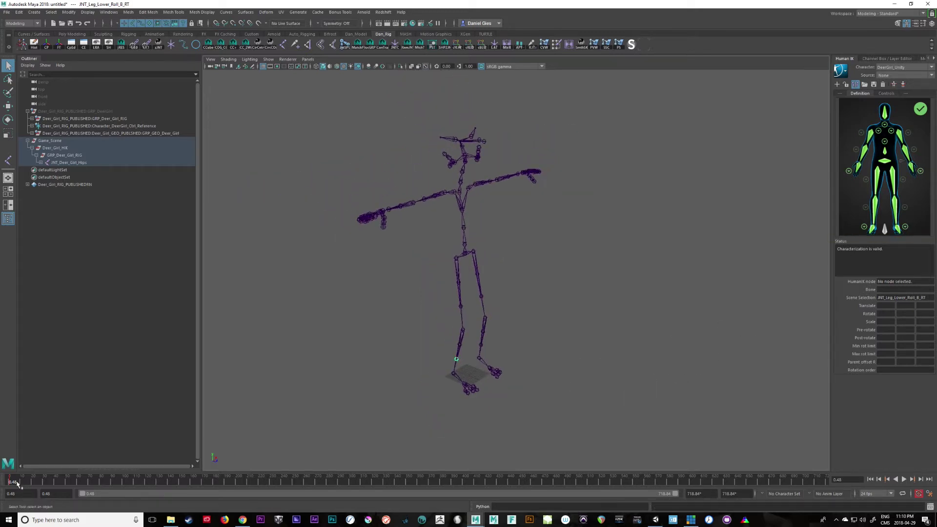
pyautogui.moveTo(16, 482); pyautogui.dragTo(1, 498)
pyautogui.click(886, 94)
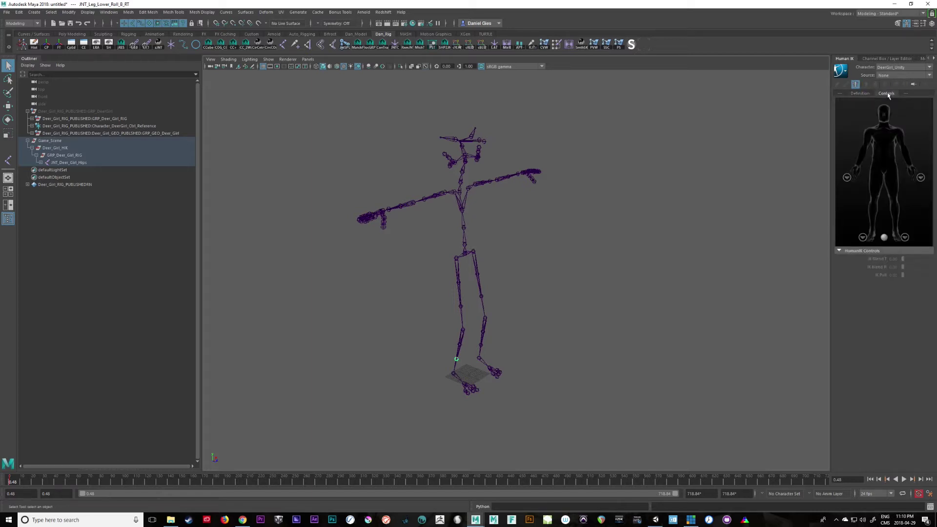
pyautogui.click(860, 93)
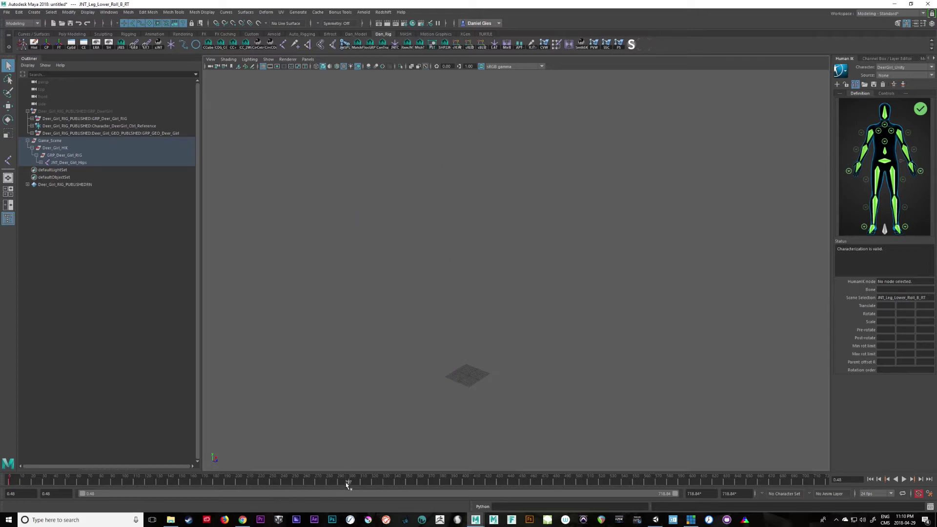
pyautogui.moveTo(348, 485); pyautogui.dragTo(4, 457)
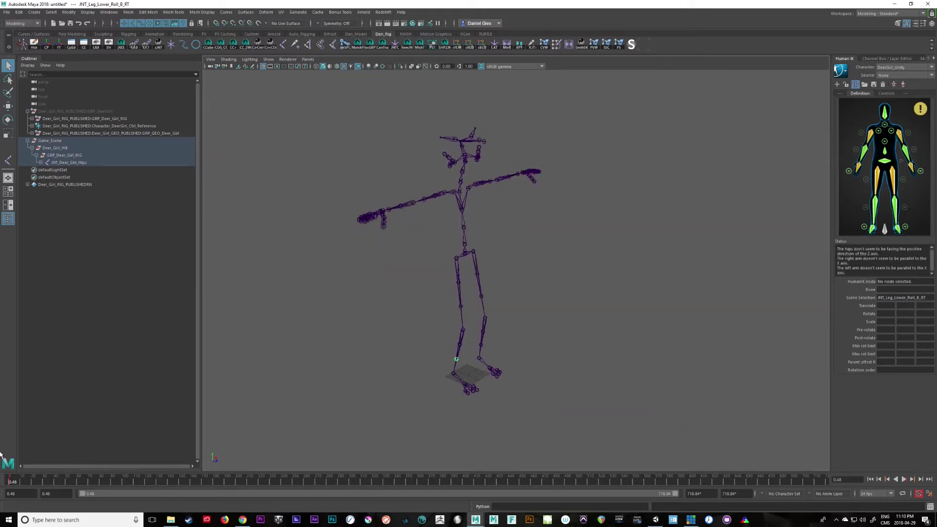
# Step: Switch the HumanIK character to Deer_Girl_RIG_PUBLISHED, and show its GRP_DeerGirl group in place of Game_Scene
pyautogui.click(914, 70)
pyautogui.click(905, 87)
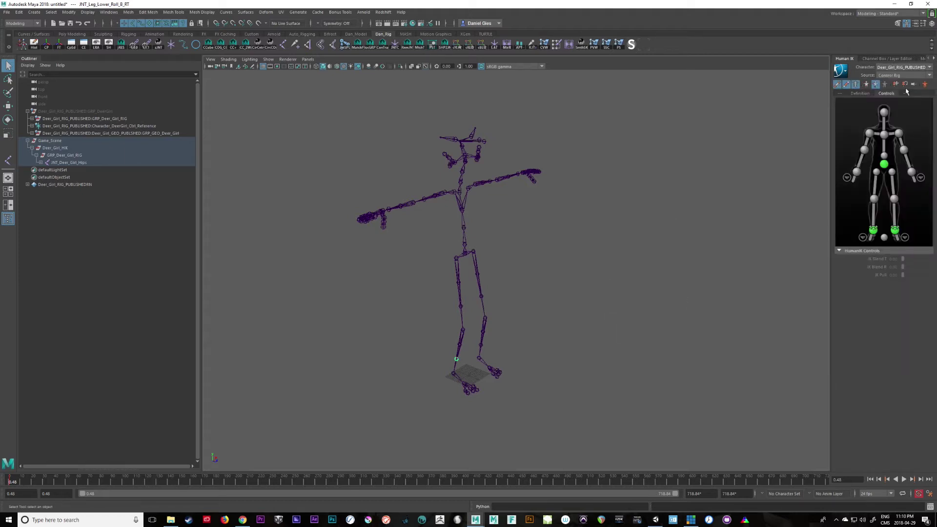
pyautogui.click(49, 141)
pyautogui.hotkey('ctrl', 'h')
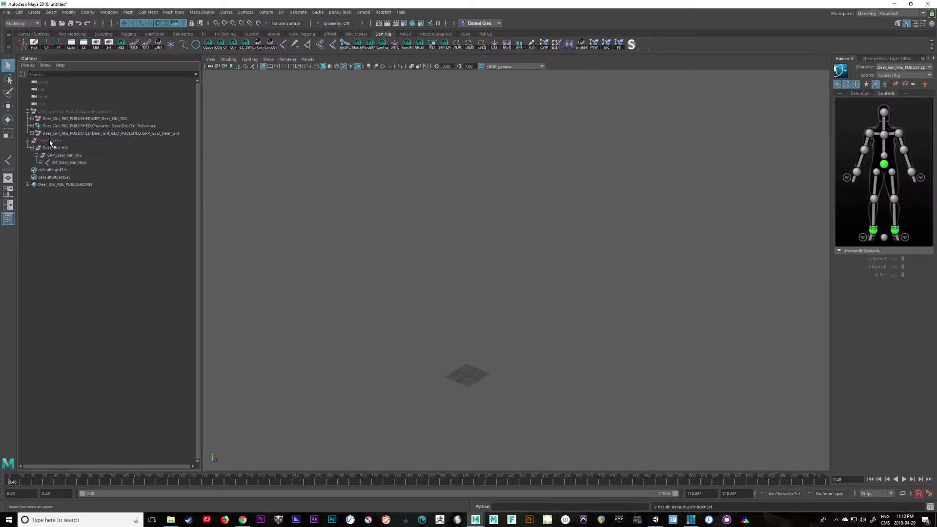
pyautogui.click(87, 113)
pyautogui.hotkey('shift', 'h')
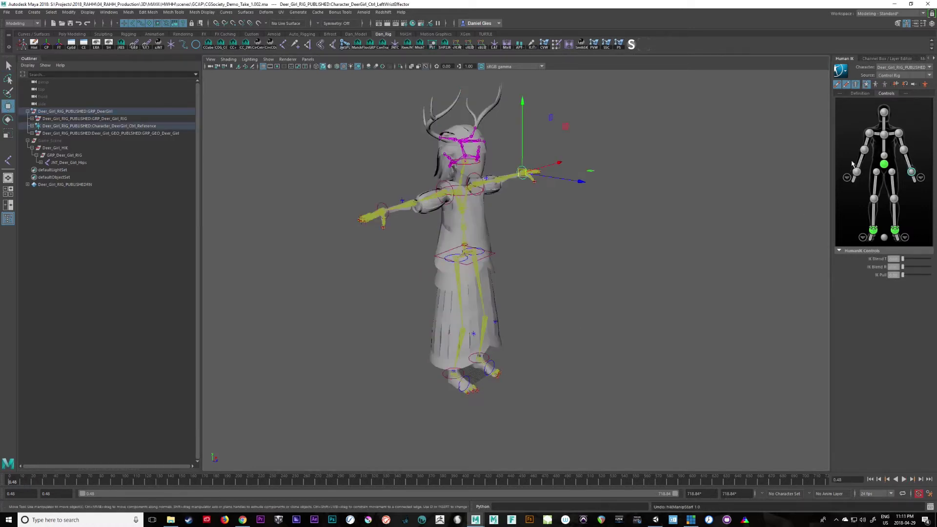
# Step: Set the rig's HumanIK source to DeerGirl_Unity and turn Match Source on in its HIK properties
pyautogui.click(906, 75)
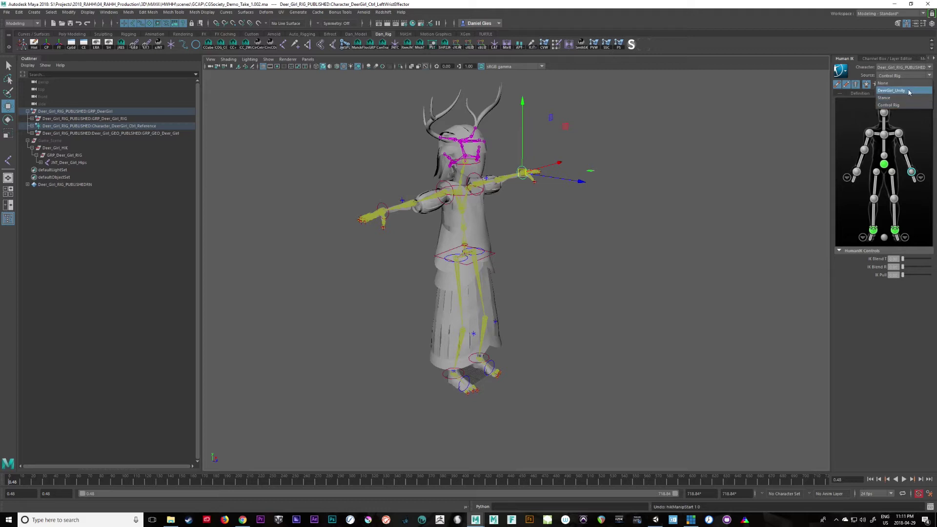
pyautogui.click(908, 91)
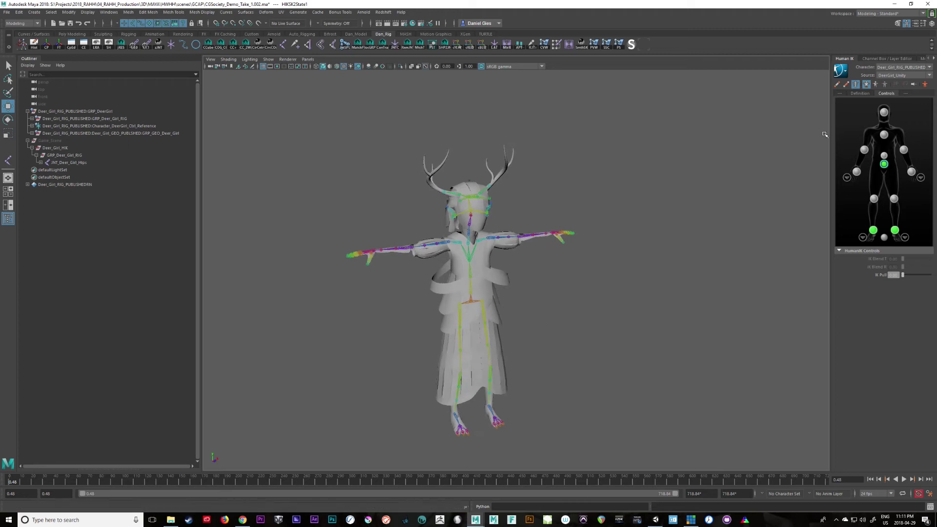
pyautogui.click(863, 95)
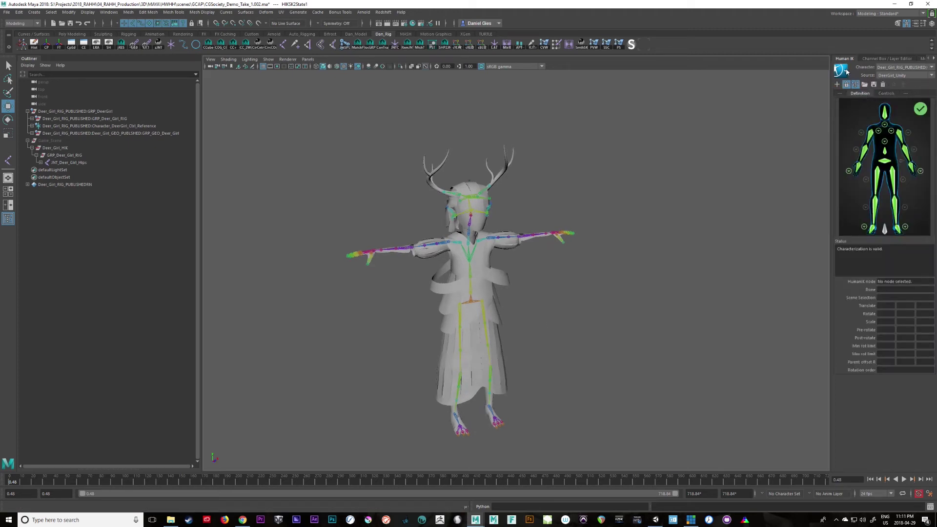
pyautogui.click(840, 71)
pyautogui.moveTo(914, 88)
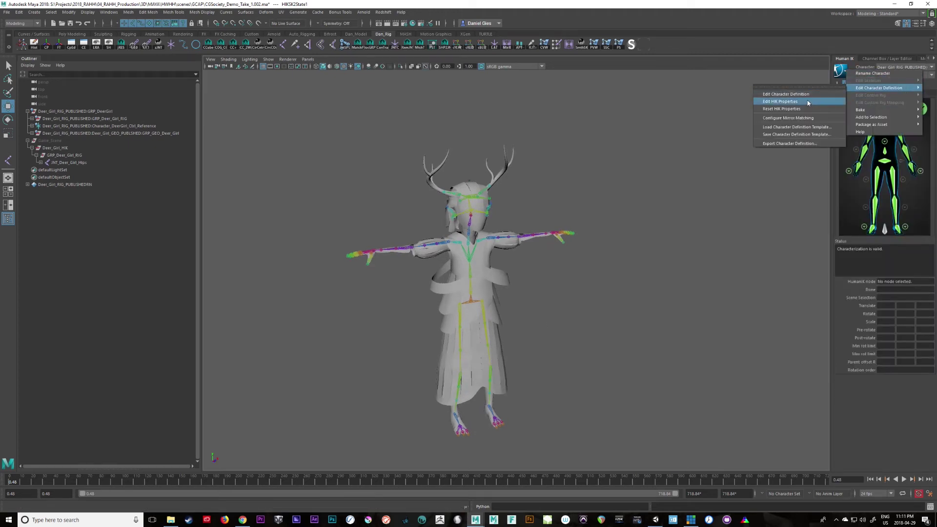
pyautogui.click(808, 100)
pyautogui.click(847, 127)
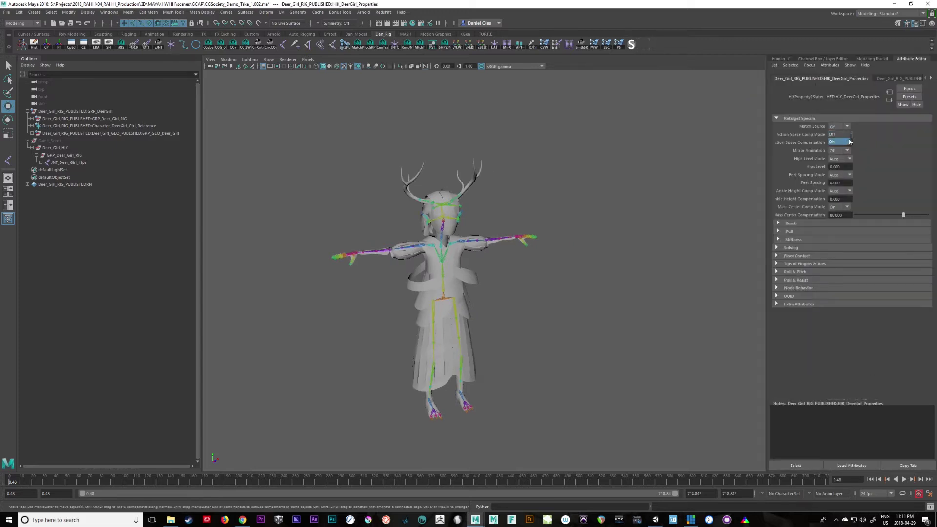
pyautogui.click(846, 143)
# Step: Set Ankle Height Comp Mode to Off in the Deer Girl rig's HIK properties
pyautogui.moveTo(137, 482); pyautogui.dragTo(3, 489)
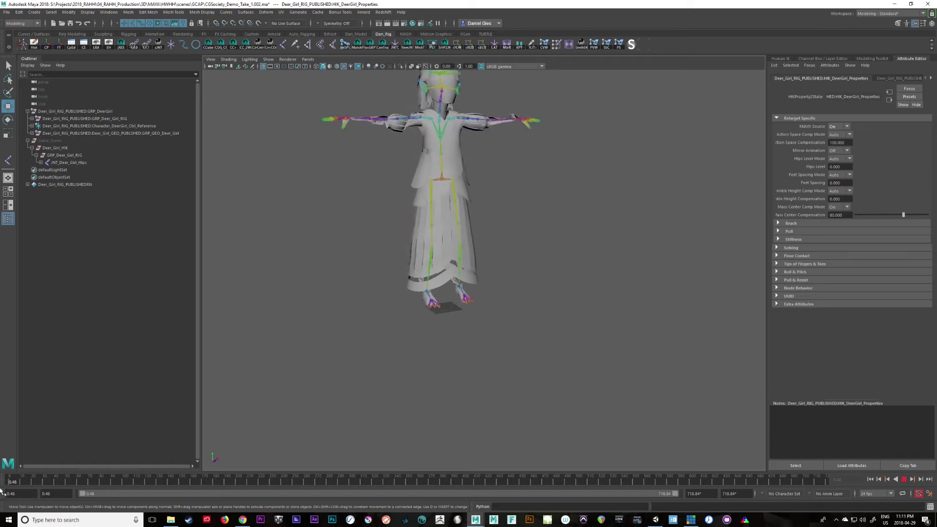
pyautogui.keyDown('alt'); pyautogui.moveTo(439, 366); pyautogui.dragTo(560, 343); pyautogui.keyUp('alt')
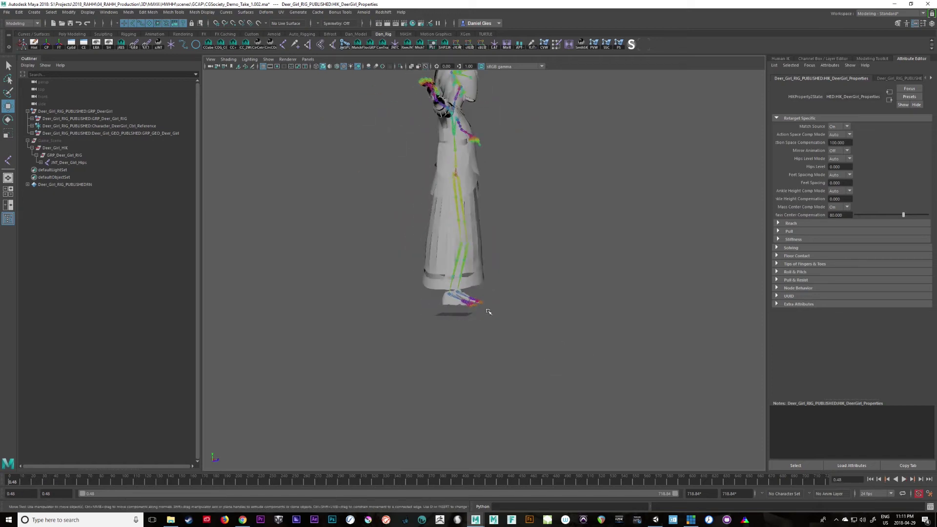
pyautogui.click(850, 191)
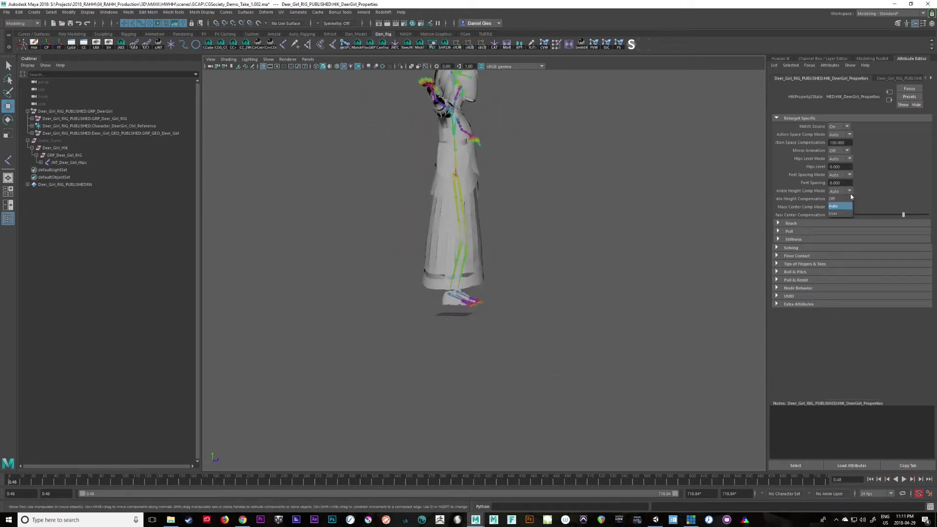
pyautogui.click(847, 199)
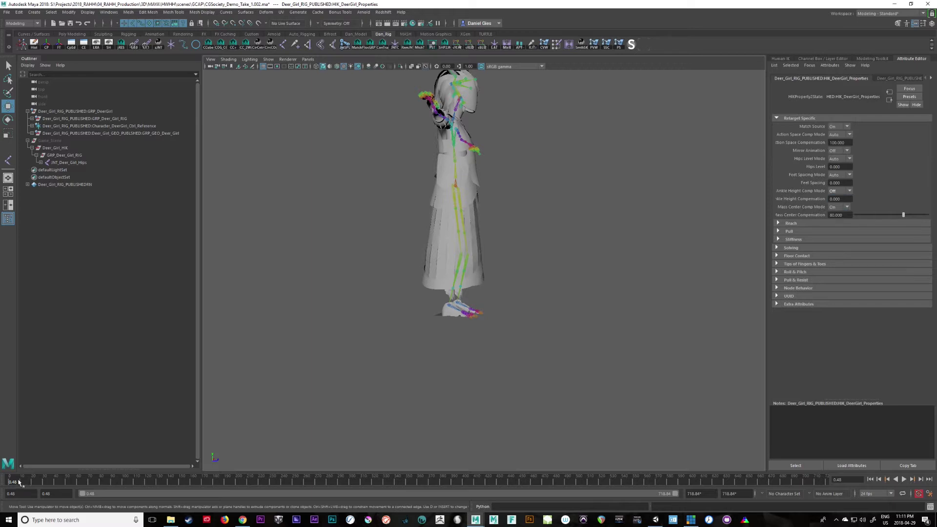
# Step: Examine the retargeted motion on the timeline, and inspect the rig's arms, skirt and feet at the start frame from several angles
pyautogui.moveTo(19, 483); pyautogui.dragTo(97, 484)
pyautogui.keyDown('alt'); pyautogui.moveTo(417, 347); pyautogui.dragTo(646, 411); pyautogui.keyUp('alt')
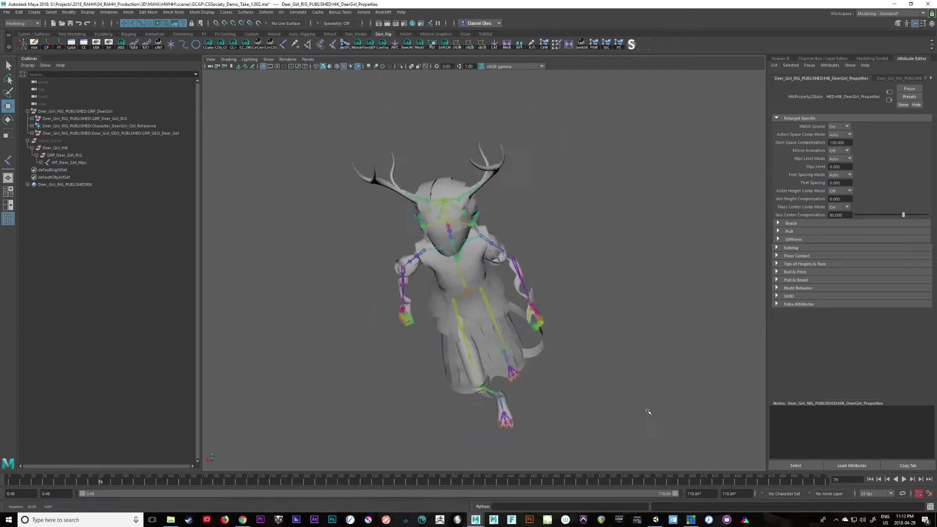
pyautogui.keyDown('alt'); pyautogui.moveTo(646, 412); pyautogui.dragTo(490, 403, button='right'); pyautogui.keyUp('alt')
pyautogui.keyDown('alt'); pyautogui.moveTo(490, 404); pyautogui.dragTo(493, 394, button='middle'); pyautogui.keyUp('alt')
pyautogui.keyDown('alt'); pyautogui.moveTo(493, 393); pyautogui.dragTo(666, 408, button='right'); pyautogui.keyUp('alt')
pyautogui.keyDown('alt'); pyautogui.moveTo(667, 408); pyautogui.dragTo(712, 407, button='middle'); pyautogui.keyUp('alt')
pyautogui.keyDown('alt'); pyautogui.moveTo(712, 407); pyautogui.dragTo(495, 406, button='right'); pyautogui.keyUp('alt')
pyautogui.moveTo(30, 480); pyautogui.dragTo(1, 484)
pyautogui.keyDown('alt'); pyautogui.moveTo(507, 361); pyautogui.dragTo(653, 353, button='right'); pyautogui.keyUp('alt')
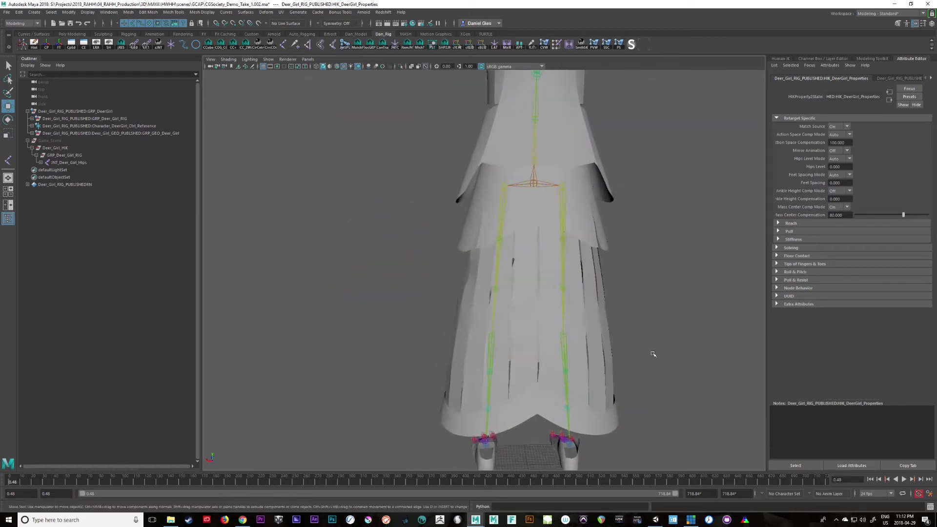
pyautogui.keyDown('alt'); pyautogui.moveTo(652, 353); pyautogui.dragTo(615, 393, button='middle'); pyautogui.keyUp('alt')
pyautogui.keyDown('alt'); pyautogui.moveTo(616, 392); pyautogui.dragTo(456, 408); pyautogui.keyUp('alt')
pyautogui.keyDown('alt'); pyautogui.moveTo(512, 405); pyautogui.dragTo(527, 452, button='middle'); pyautogui.keyUp('alt')
pyautogui.keyDown('alt'); pyautogui.moveTo(528, 452); pyautogui.dragTo(633, 293); pyautogui.keyUp('alt')
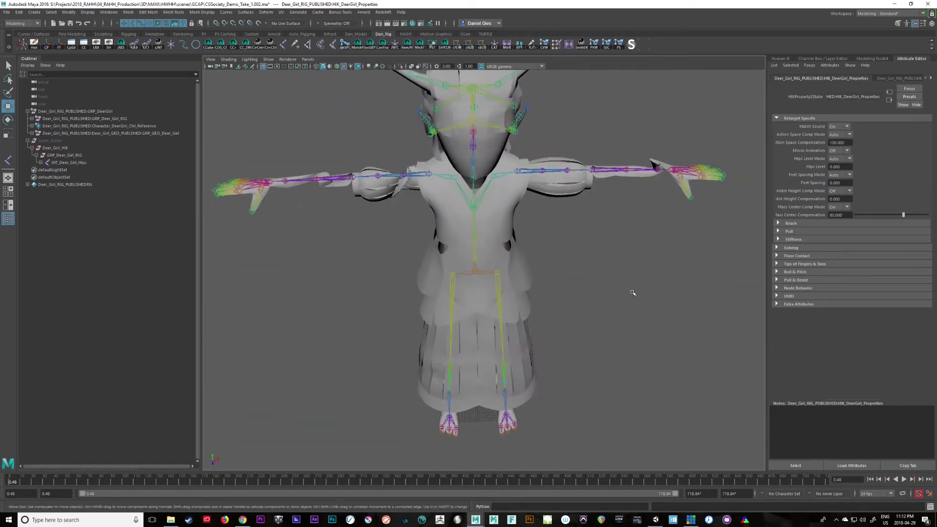
# Step: Break the rotation connections of JNT_Deer_Girl_Arm_Lower_Roll_LFT_02 and set its Rotate X, Y and Z to 0
pyautogui.click(654, 170)
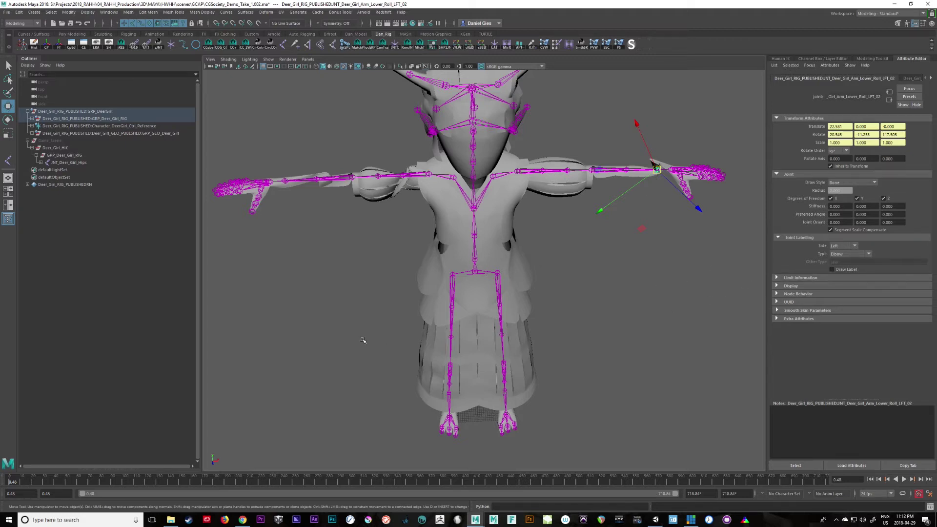
pyautogui.click(930, 24)
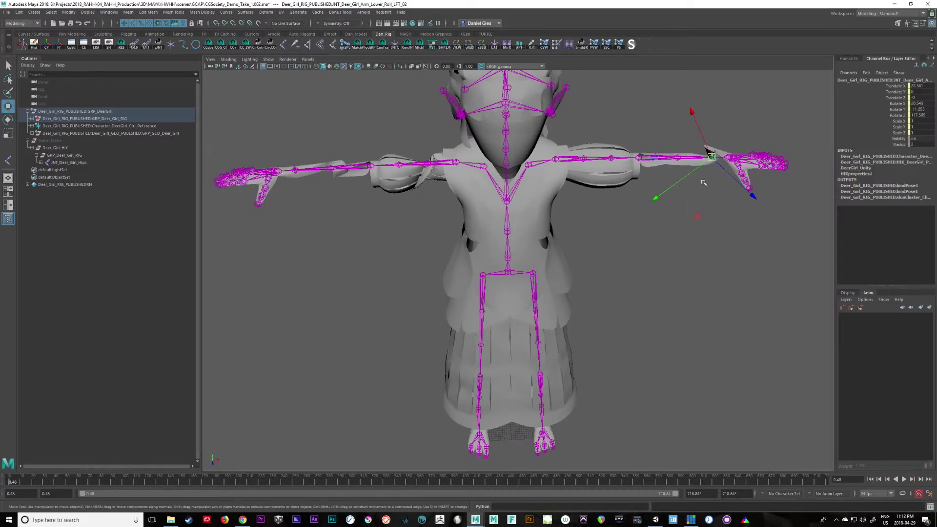
pyautogui.moveTo(897, 104); pyautogui.dragTo(900, 115)
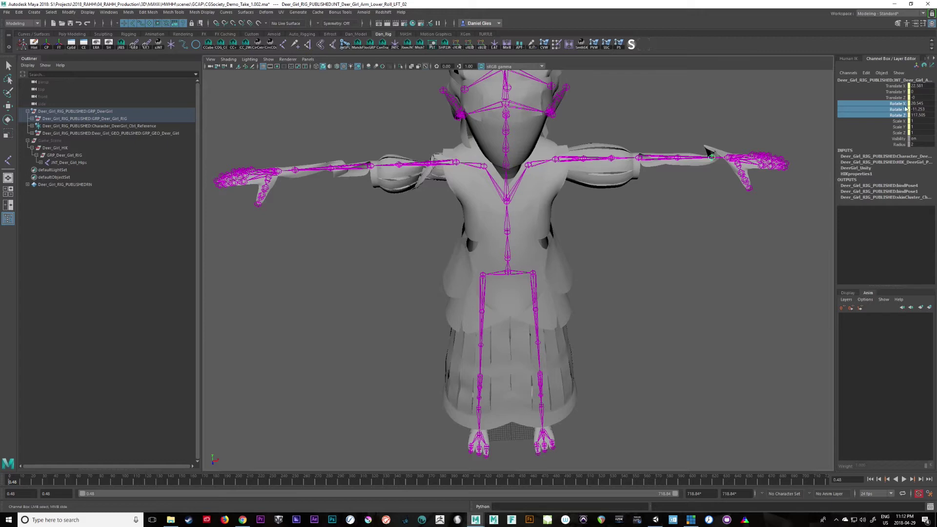
pyautogui.rightClick(905, 109)
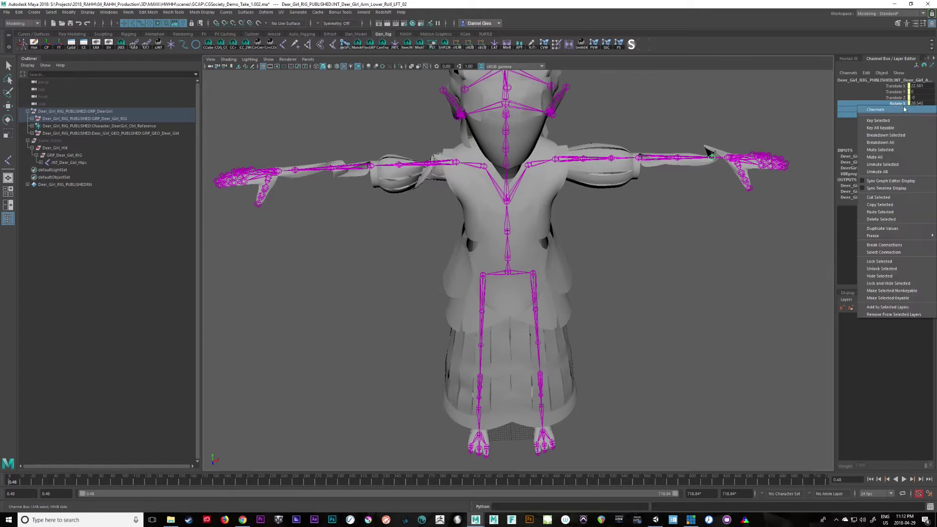
pyautogui.click(890, 248)
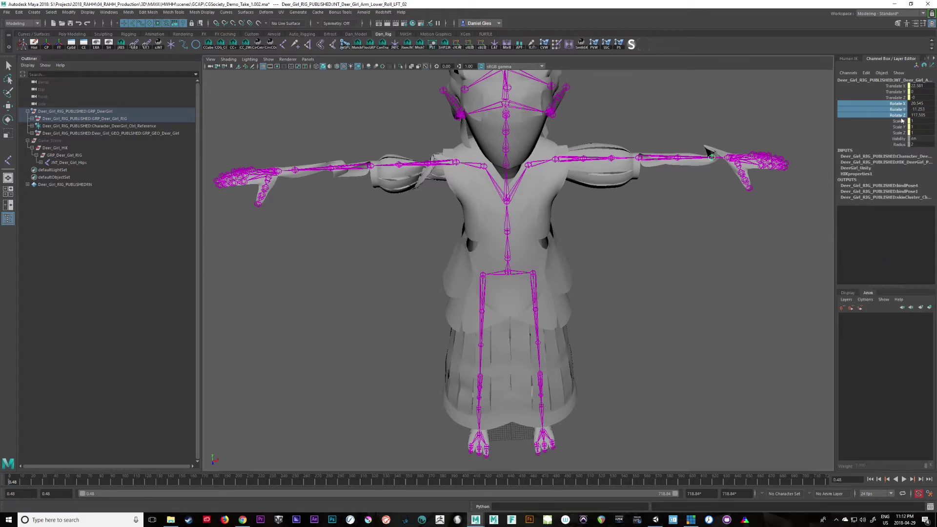
pyautogui.click(923, 114)
pyautogui.write('0')
pyautogui.press('Return')
# Step: Break the rotation connections of JNT_Deer_Girl_Arm_Lower_Roll_LFT_01 and set its Rotate X, Y and Z to 0
pyautogui.click(679, 159)
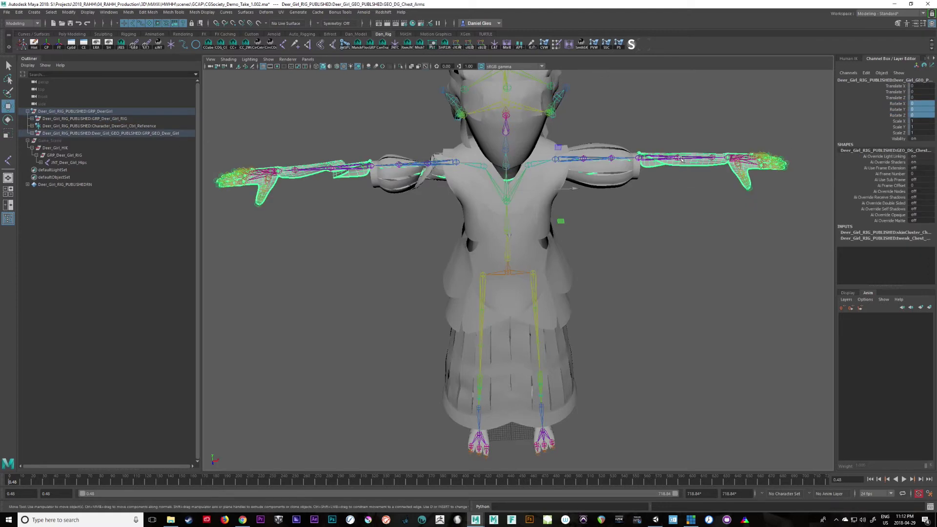
pyautogui.press('w')
pyautogui.moveTo(898, 103); pyautogui.dragTo(902, 116)
pyautogui.rightClick(901, 116)
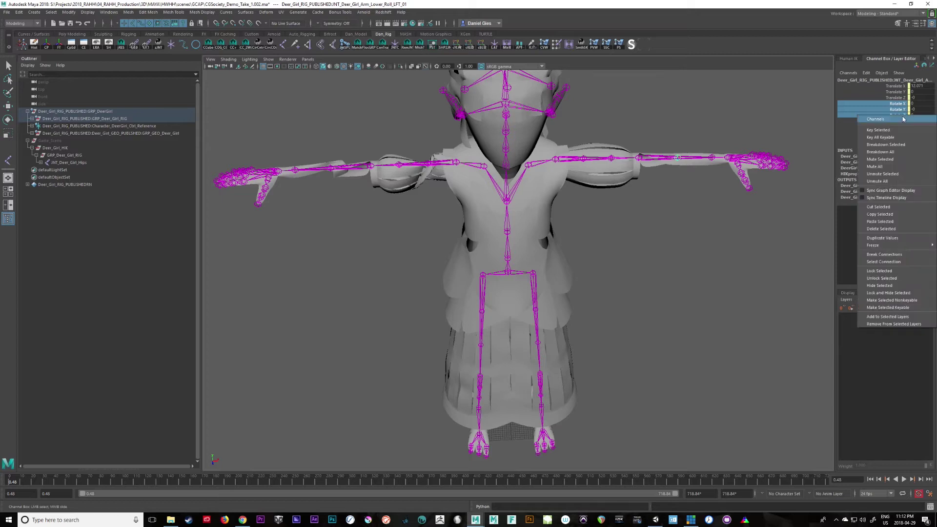
pyautogui.click(891, 257)
pyautogui.moveTo(918, 102); pyautogui.dragTo(919, 112)
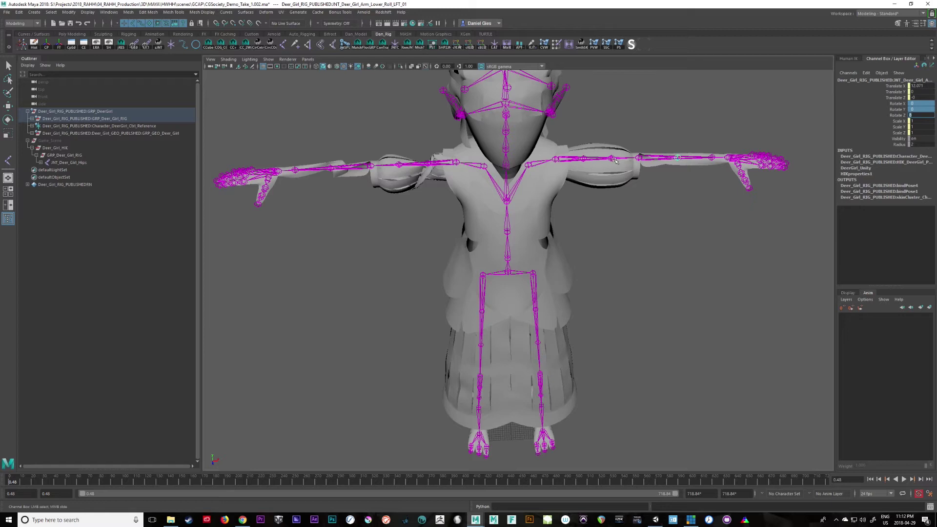
pyautogui.press('Return')
# Step: Break the rotation connections of the two left upper-arm roll joints and set their Rotate X, Y and Z to 0
pyautogui.press('q')
pyautogui.click(591, 163)
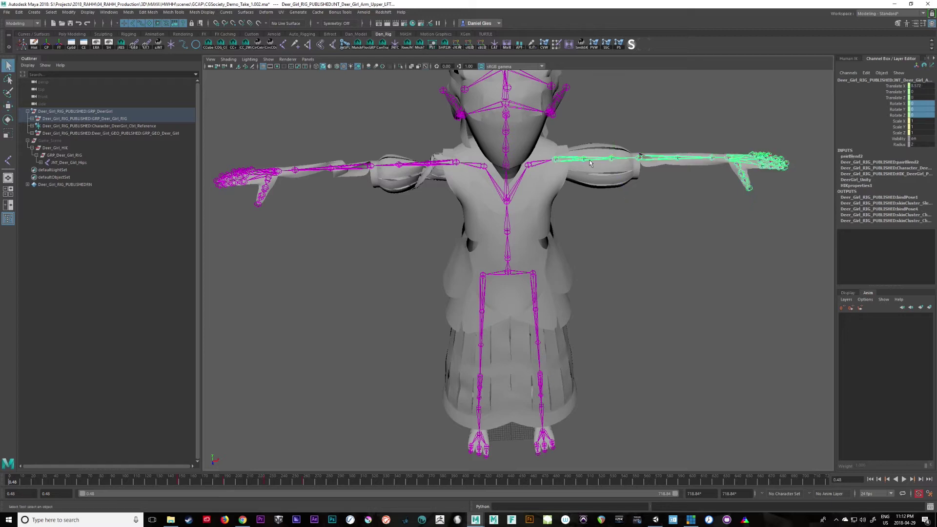
pyautogui.click(609, 165)
pyautogui.click(580, 163)
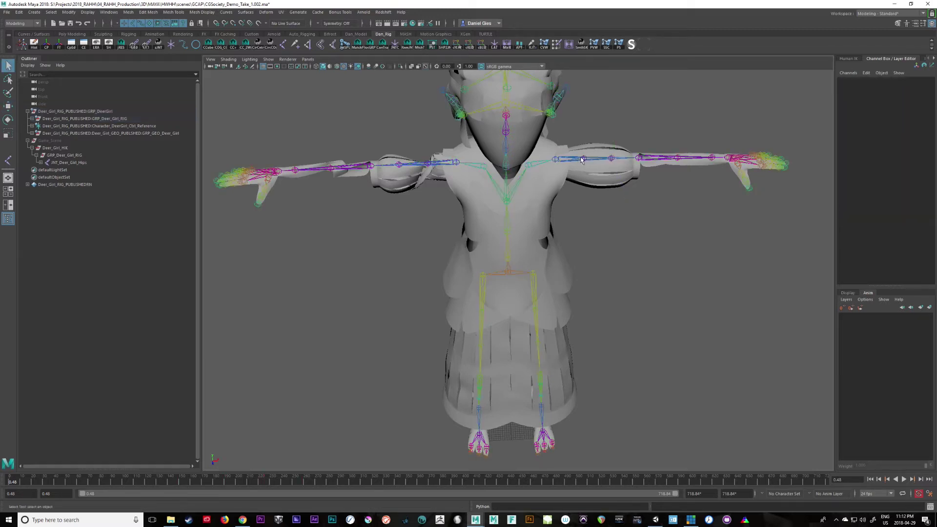
pyautogui.click(584, 159)
pyautogui.click(612, 163)
pyautogui.click(611, 161)
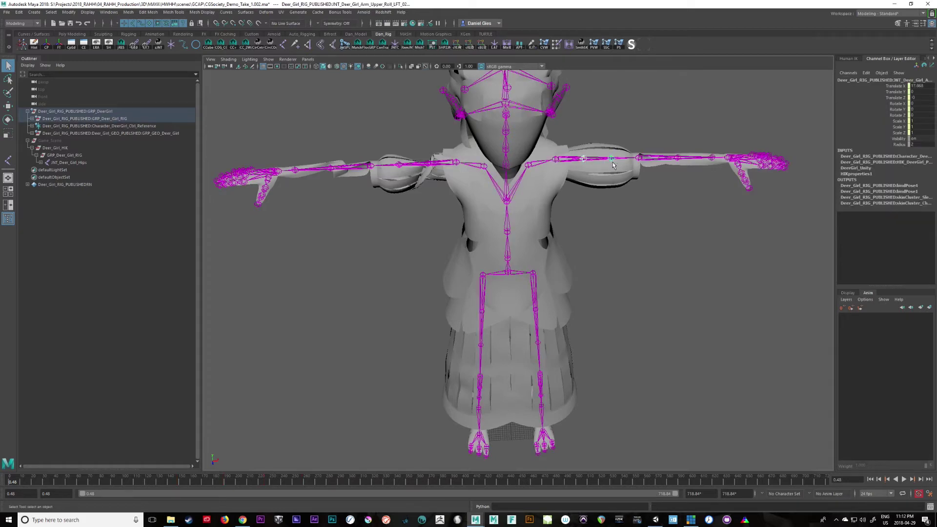
pyautogui.rightClick(897, 110)
pyautogui.moveTo(896, 103); pyautogui.dragTo(914, 115)
pyautogui.click(891, 253)
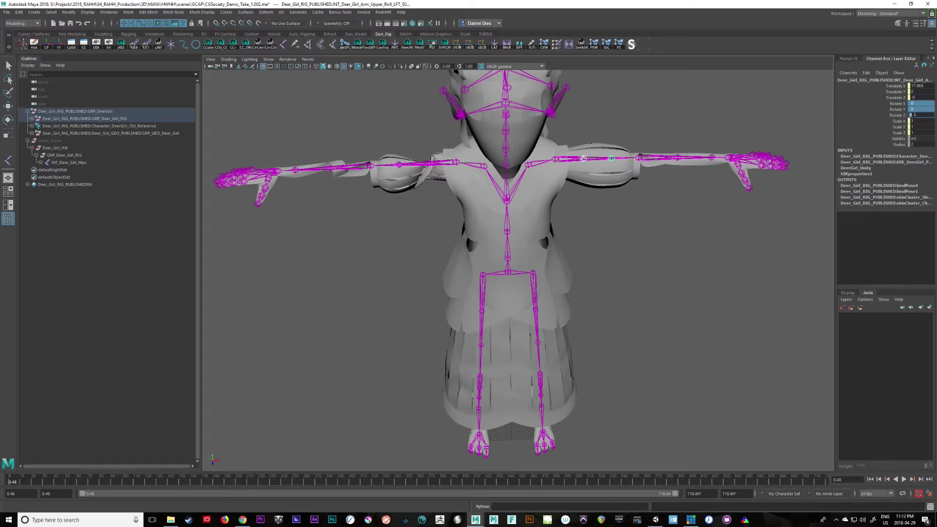
pyautogui.press('Return')
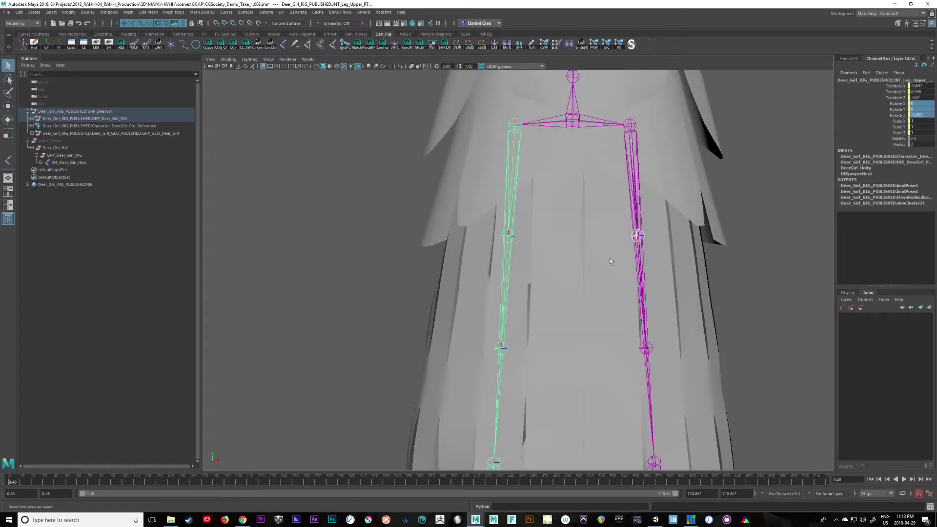
# Step: Break the rotation connections of the four upper-leg roll joints on both legs and set their Rotate X, Y and Z to 0
pyautogui.click(511, 237)
pyautogui.click(645, 236)
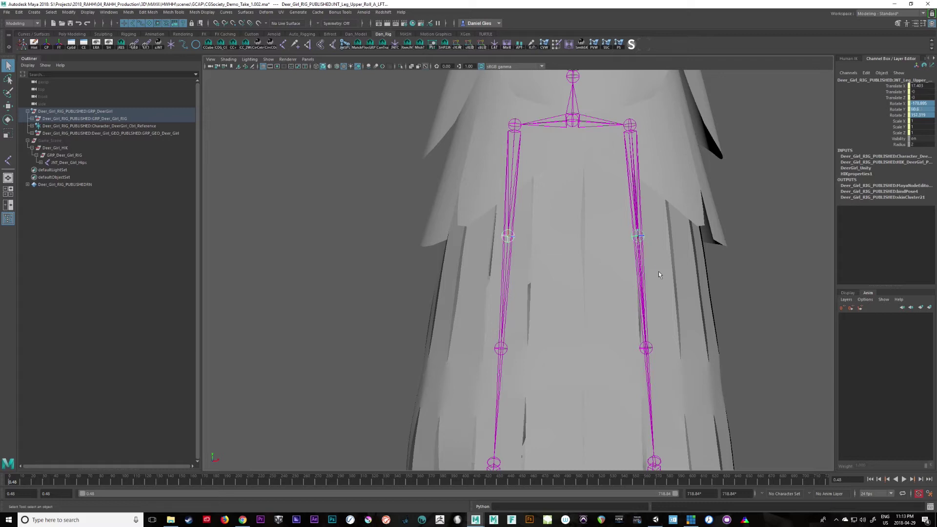
pyautogui.click(651, 351)
pyautogui.click(505, 351)
pyautogui.moveTo(896, 103); pyautogui.dragTo(900, 114)
pyautogui.rightClick(900, 114)
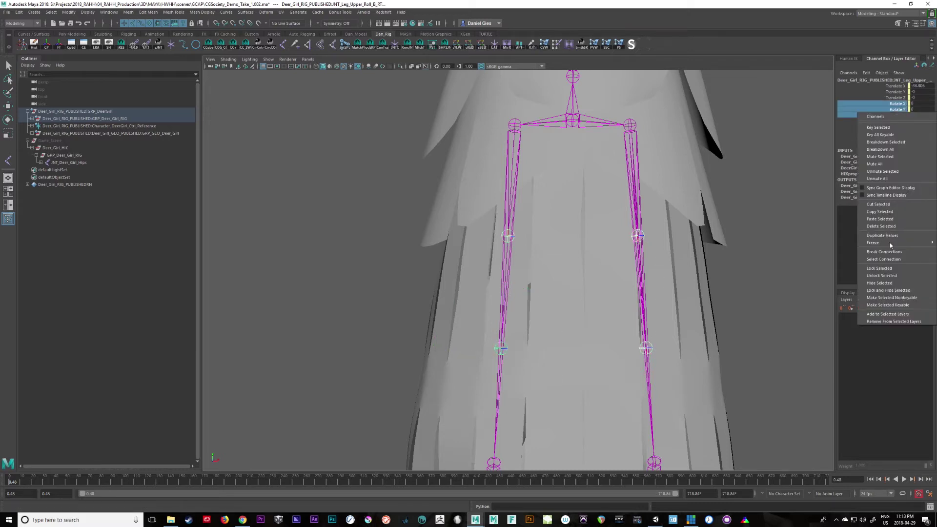
pyautogui.click(892, 258)
pyautogui.moveTo(915, 104); pyautogui.dragTo(915, 116)
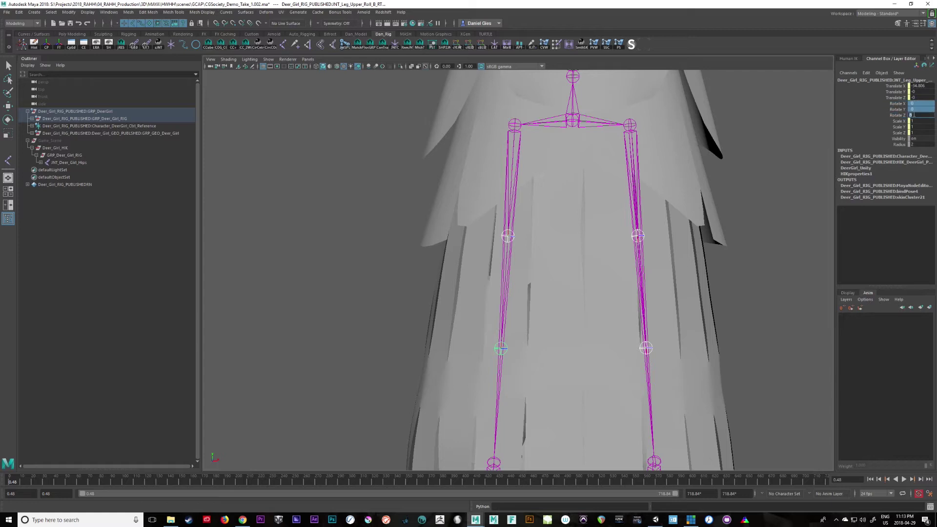
# Step: Break the rotation connections of the four lower-leg roll joints on both legs and set their Rotate X, Y and Z to 0
pyautogui.keyDown('alt'); pyautogui.moveTo(699, 433); pyautogui.dragTo(647, 158, button='middle'); pyautogui.keyUp('alt')
pyautogui.keyDown('alt'); pyautogui.moveTo(621, 315); pyautogui.dragTo(633, 362, button='middle'); pyautogui.keyUp('alt')
pyautogui.click(615, 296)
pyautogui.click(613, 369)
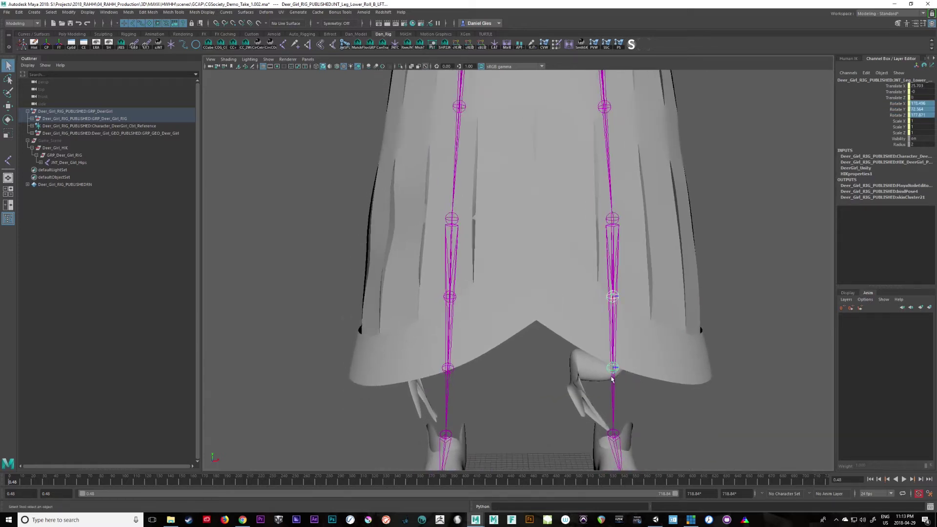
pyautogui.click(453, 298)
pyautogui.click(454, 372)
pyautogui.rightClick(901, 106)
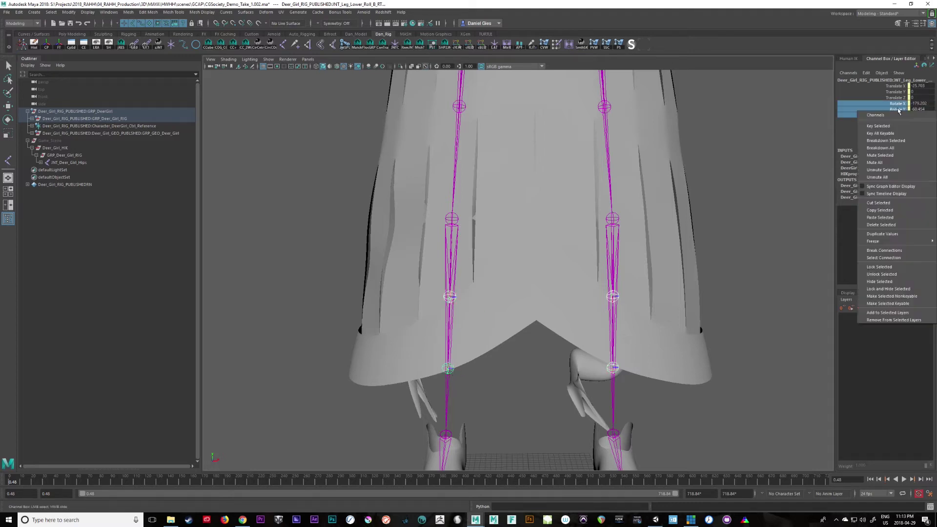
pyautogui.click(896, 250)
pyautogui.moveTo(923, 103); pyautogui.dragTo(923, 114)
pyautogui.write('0')
pyautogui.press('Return')
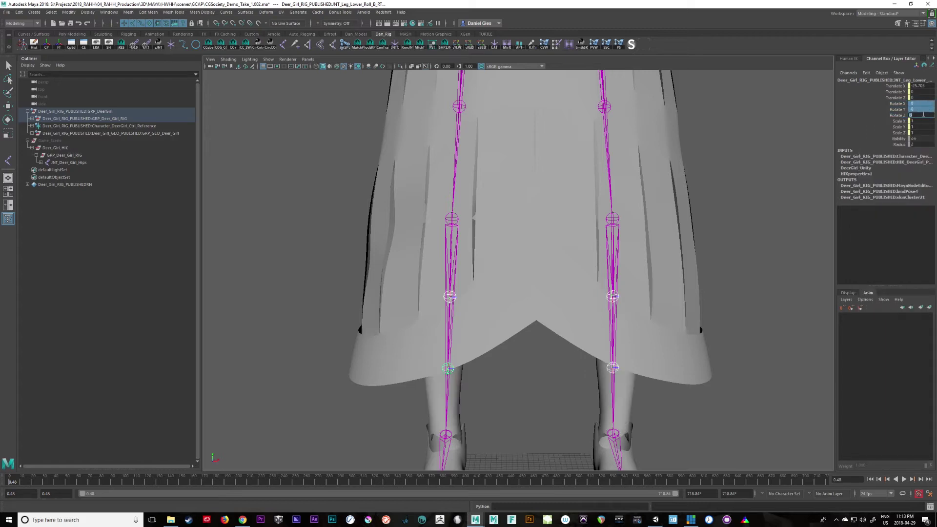
# Step: Play back the retargeted motion and inspect the corrected arms and legs from several angles, with the HumanIK character definition shown
pyautogui.click(730, 399)
pyautogui.keyDown('alt'); pyautogui.moveTo(729, 399); pyautogui.dragTo(341, 322, button='right'); pyautogui.keyUp('alt')
pyautogui.keyDown('alt'); pyautogui.moveTo(439, 354); pyautogui.dragTo(462, 422, button='middle'); pyautogui.keyUp('alt')
pyautogui.keyDown('alt'); pyautogui.moveTo(462, 422); pyautogui.dragTo(580, 417); pyautogui.keyUp('alt')
pyautogui.keyDown('alt'); pyautogui.moveTo(581, 417); pyautogui.dragTo(571, 398, button='right'); pyautogui.keyUp('alt')
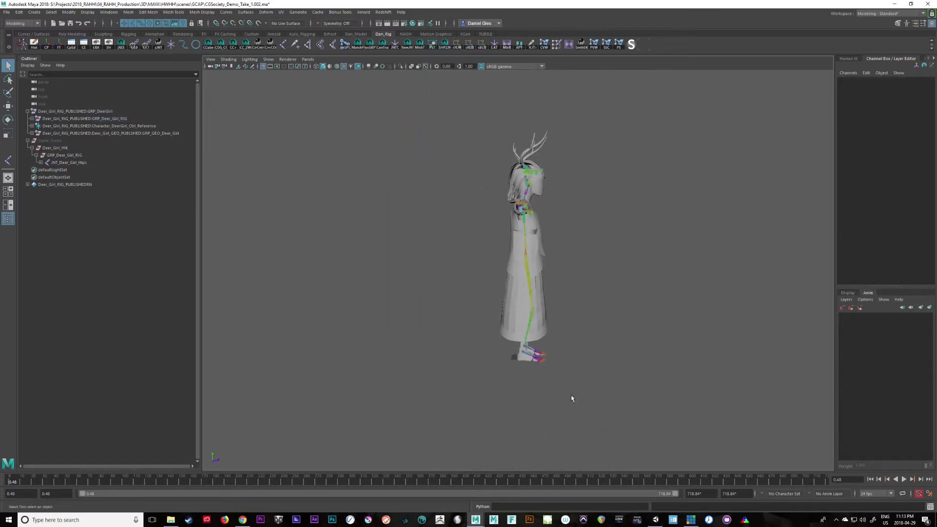
pyautogui.keyDown('alt'); pyautogui.moveTo(571, 398); pyautogui.dragTo(518, 399); pyautogui.keyUp('alt')
pyautogui.moveTo(21, 482); pyautogui.dragTo(0, 495)
pyautogui.hotkey('alt', 'v')
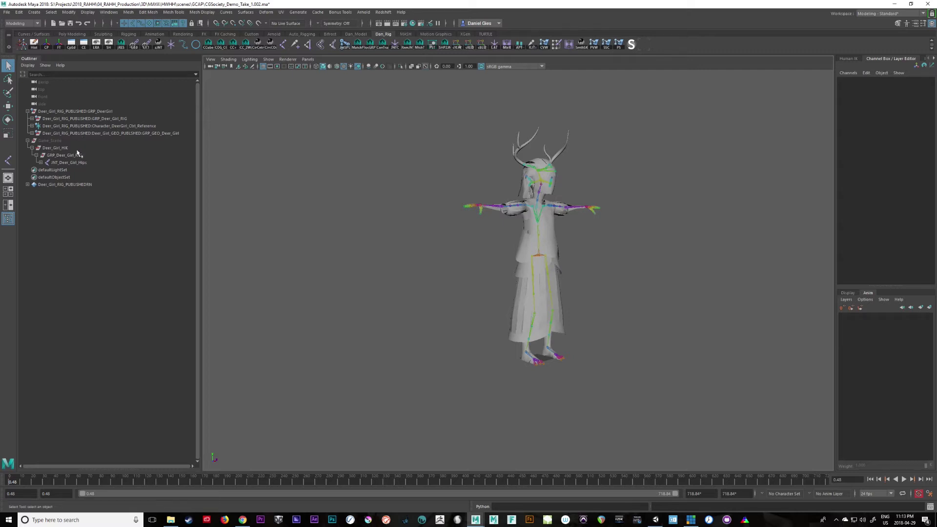
pyautogui.click(905, 25)
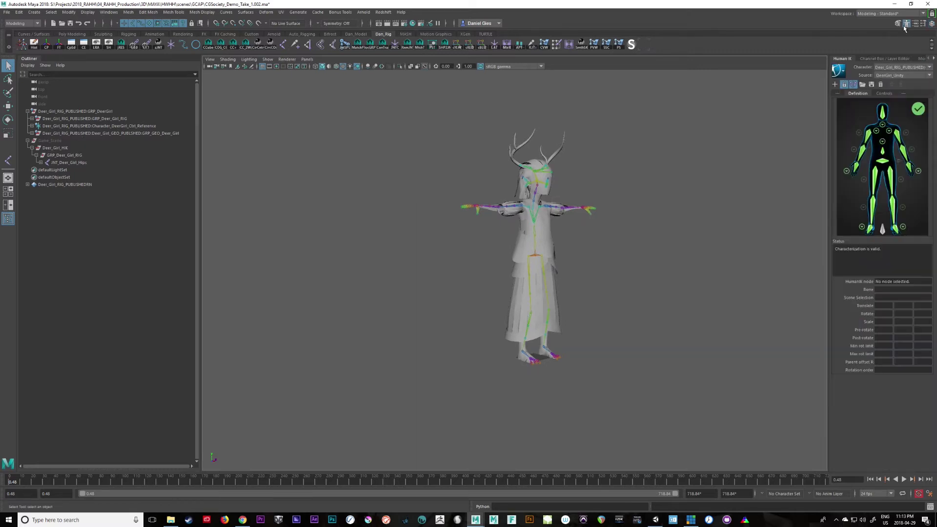
pyautogui.hotkey('alt', 'v')
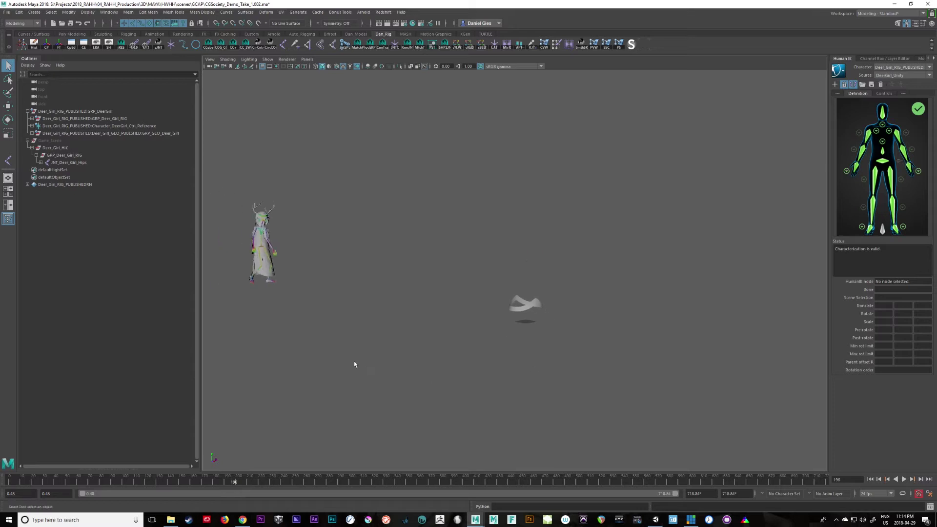
pyautogui.keyDown('alt'); pyautogui.moveTo(579, 370); pyautogui.dragTo(536, 373, button='right'); pyautogui.keyUp('alt')
pyautogui.hotkey('alt', 'v')
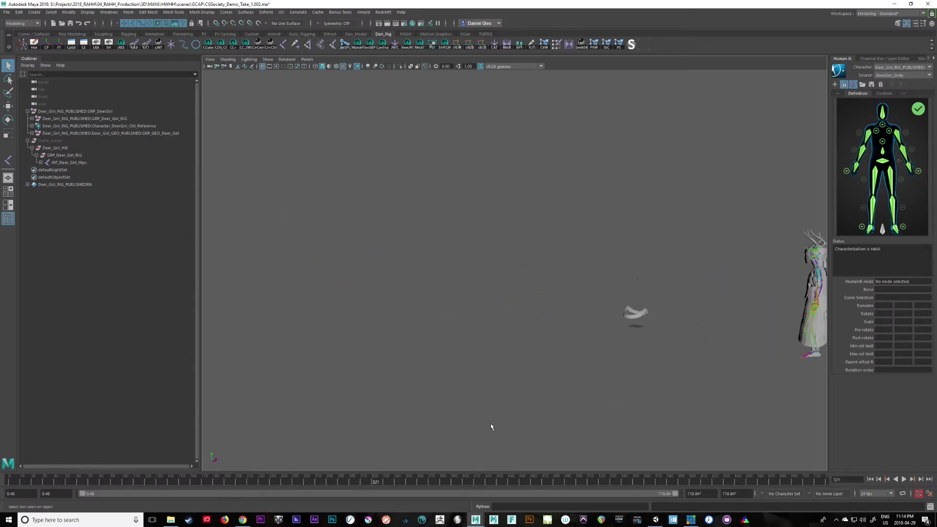
# Step: Set the timeline range to frames 0 to 730, return to the start frame and frame the character
pyautogui.moveTo(397, 485); pyautogui.dragTo(847, 487)
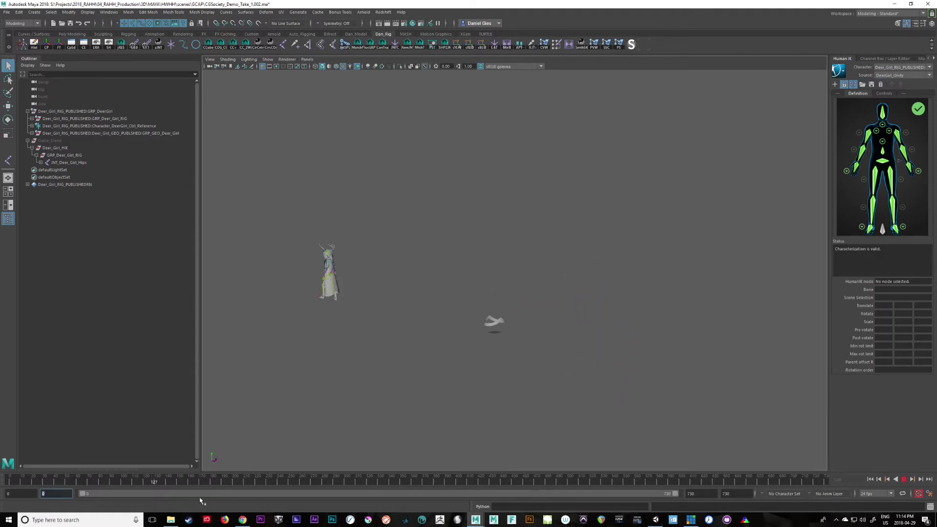
pyautogui.moveTo(112, 482); pyautogui.dragTo(9, 482)
pyautogui.press('f')
pyautogui.keyDown('alt'); pyautogui.moveTo(529, 353); pyautogui.dragTo(542, 360, button='middle'); pyautogui.keyUp('alt')
# Step: Select Deer_Girl_HIK and play through its keyed motion to examine how far the character travels from the origin
pyautogui.click(69, 148)
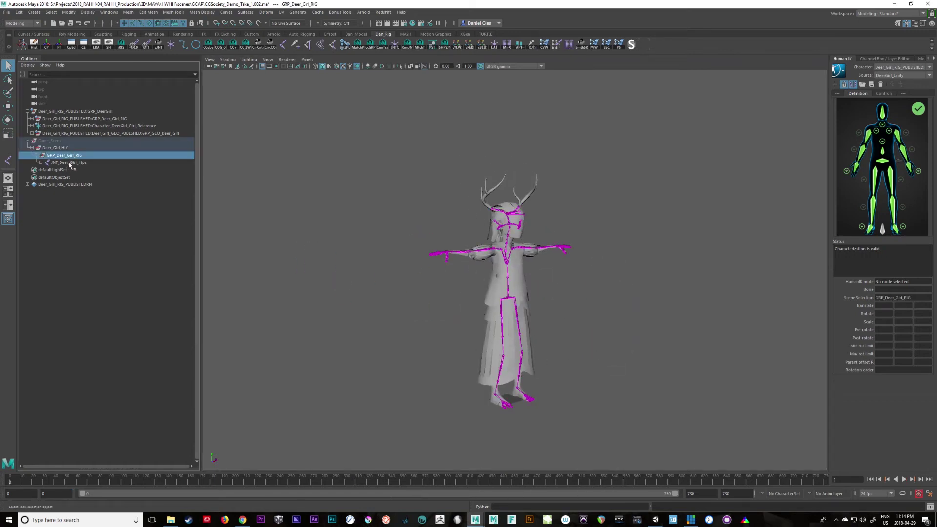
pyautogui.moveTo(17, 477); pyautogui.dragTo(93, 494)
pyautogui.moveTo(268, 475); pyautogui.dragTo(91, 486)
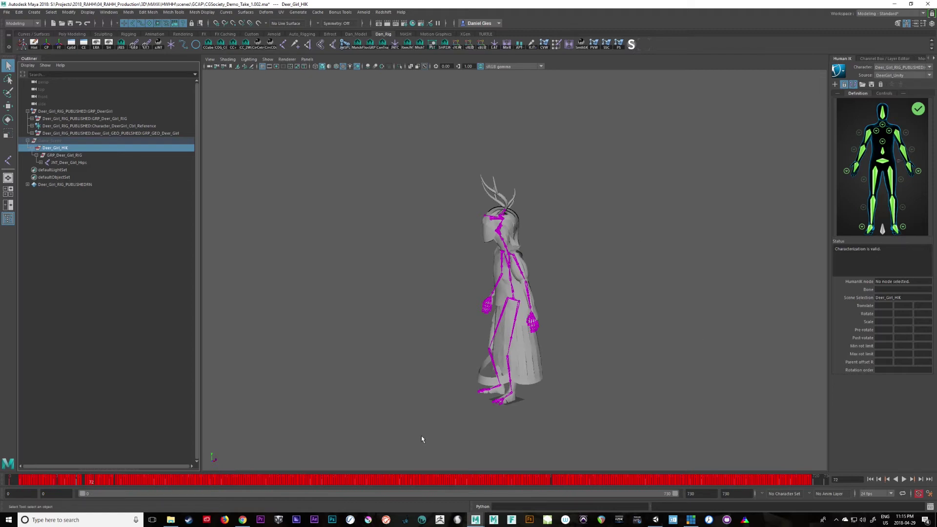
pyautogui.hotkey('alt', 'v')
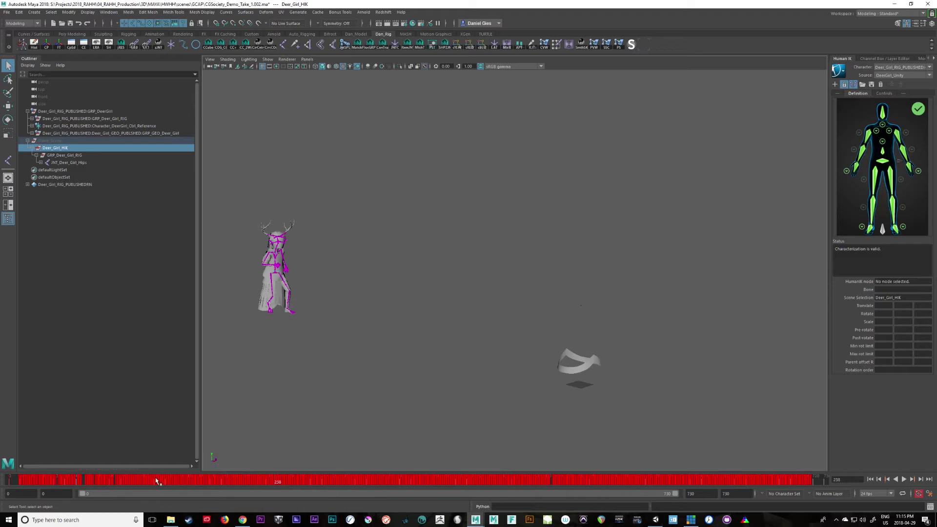
pyautogui.moveTo(156, 481); pyautogui.dragTo(73, 470)
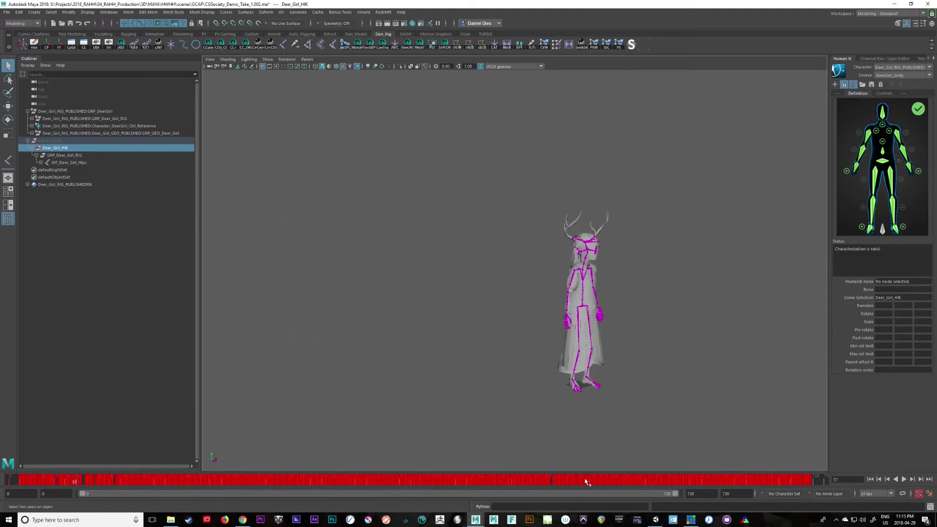
pyautogui.hotkey('alt', 'v')
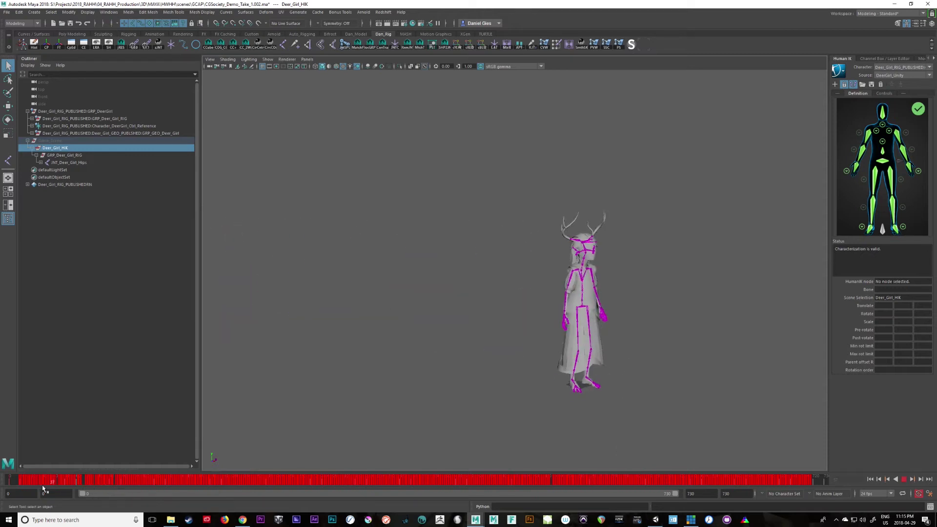
pyautogui.click(10, 480)
# Step: Move GRP_Deer_Girl_RIG out of Deer_Girl_HIK into the parent group, and check the playback from frame 0
pyautogui.click(66, 156)
pyautogui.press('Up')
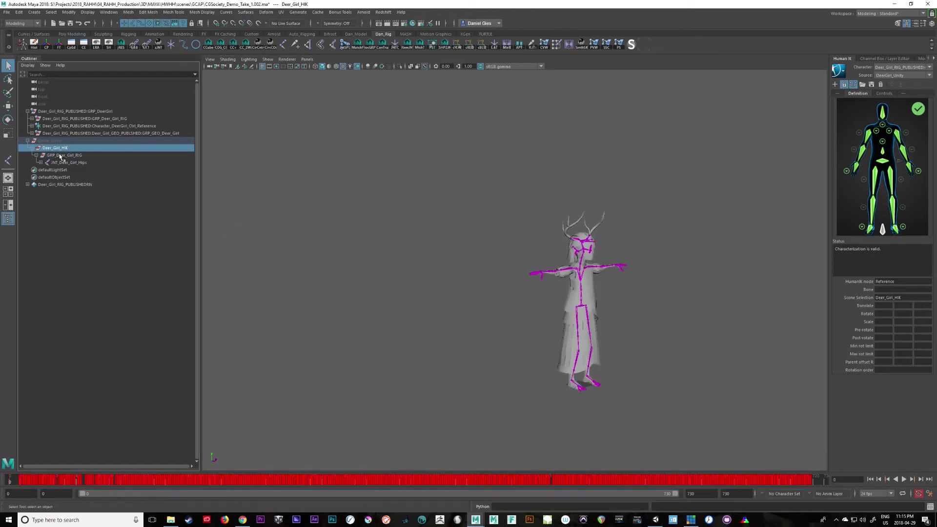
pyautogui.click(61, 156)
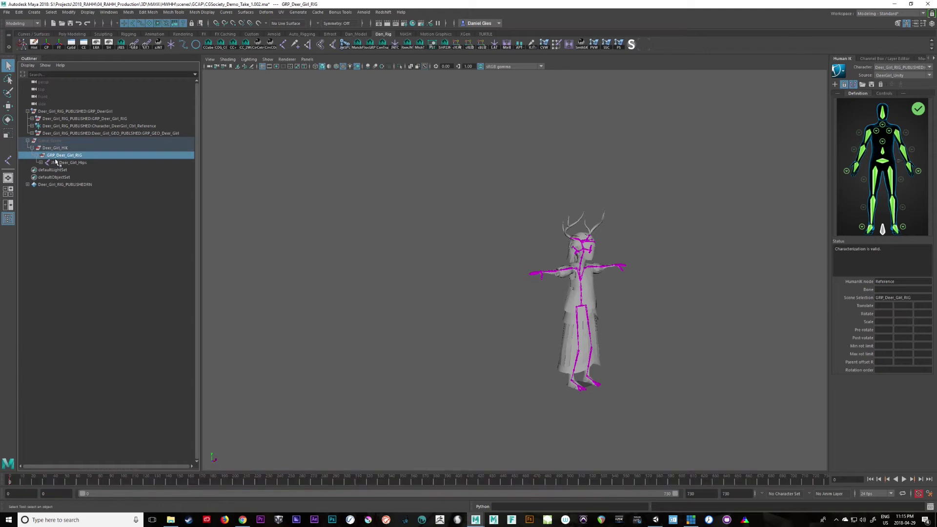
pyautogui.click(59, 163)
pyautogui.click(60, 157)
pyautogui.click(67, 163)
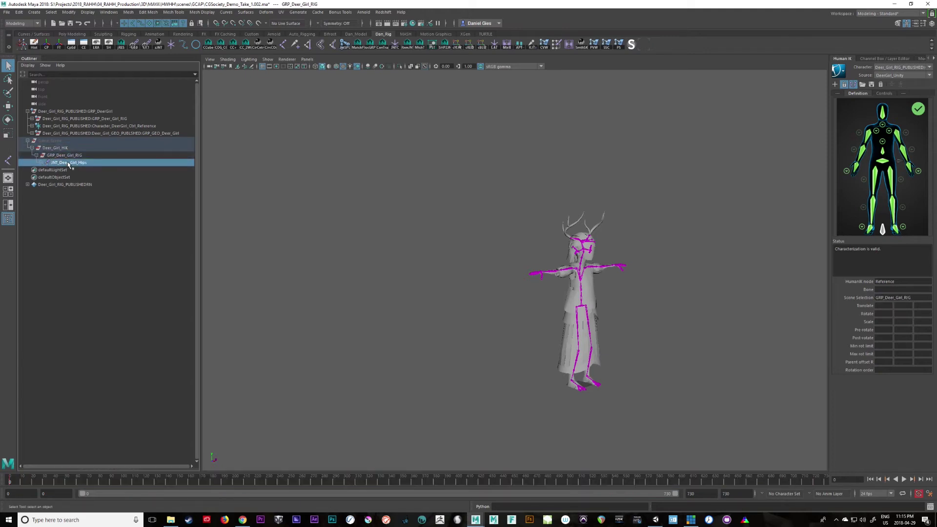
pyautogui.click(60, 155)
pyautogui.moveTo(60, 155)
pyautogui.mouseDown(button='middle')
pyautogui.moveTo(60, 140)
pyautogui.moveTo(57, 147)
pyautogui.mouseUp(button='middle')
pyautogui.click(55, 155)
pyautogui.hotkey('alt', 'v')
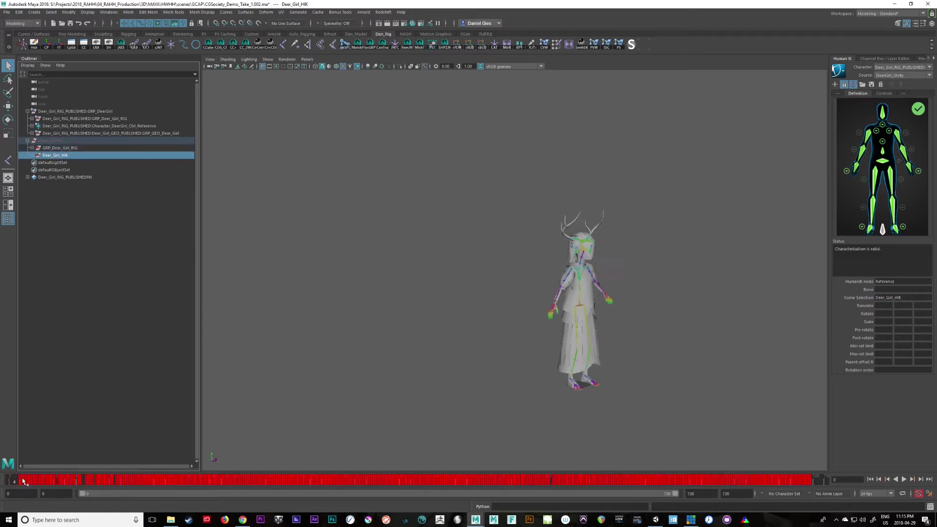
pyautogui.click(8, 479)
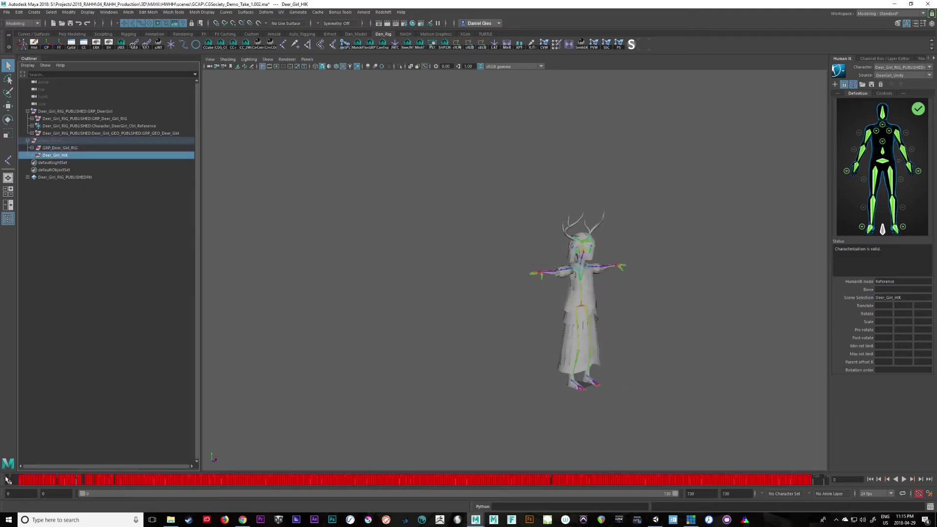
# Step: Bake the HumanIK animation to the control rig over the time slider range, onto the base animation, sampled by 1
pyautogui.click(883, 94)
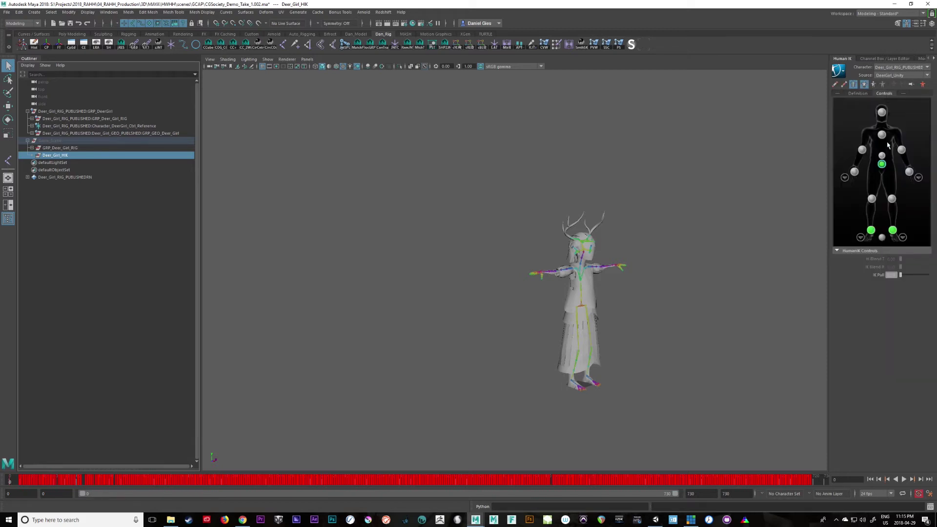
pyautogui.click(847, 72)
pyautogui.moveTo(883, 113)
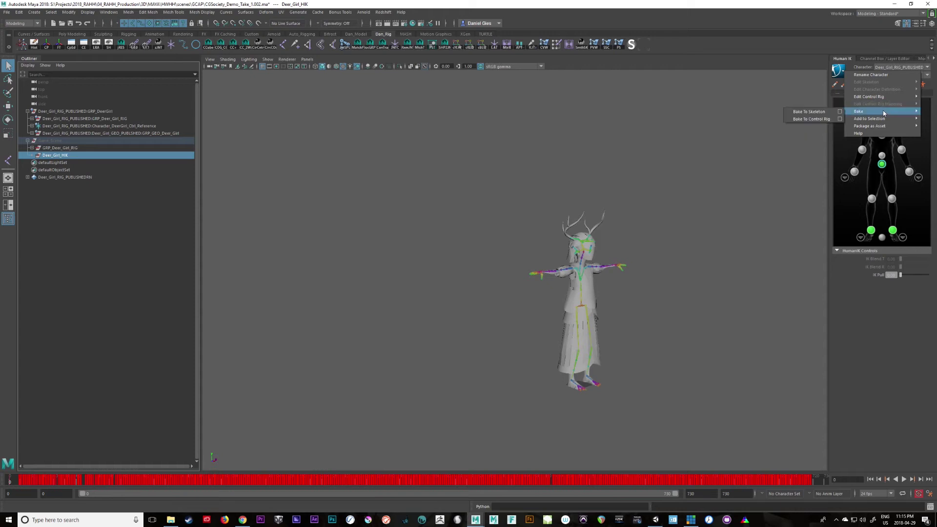
pyautogui.click(840, 120)
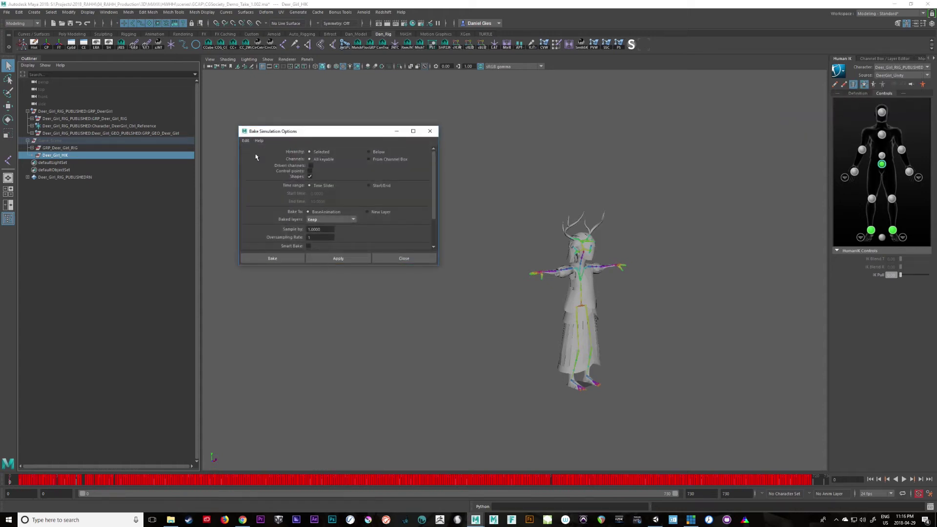
pyautogui.moveTo(431, 171); pyautogui.dragTo(433, 198)
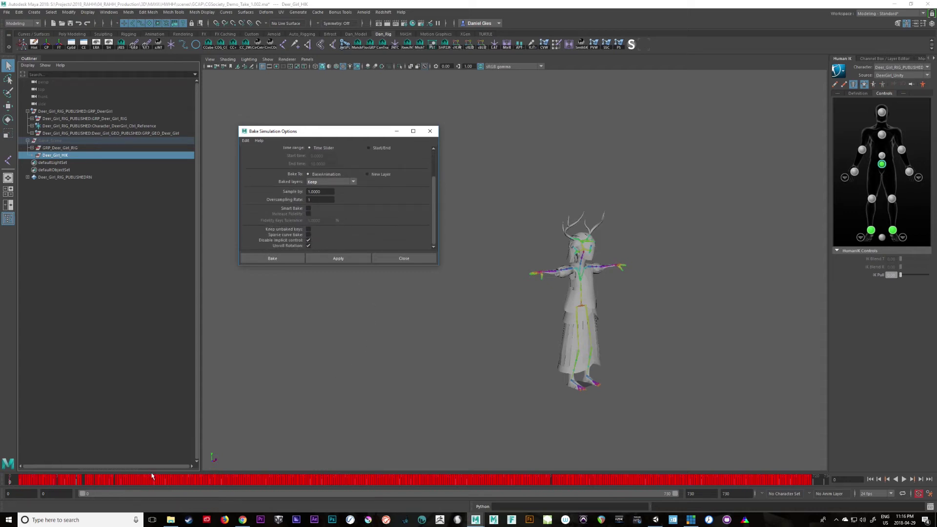
pyautogui.click(288, 258)
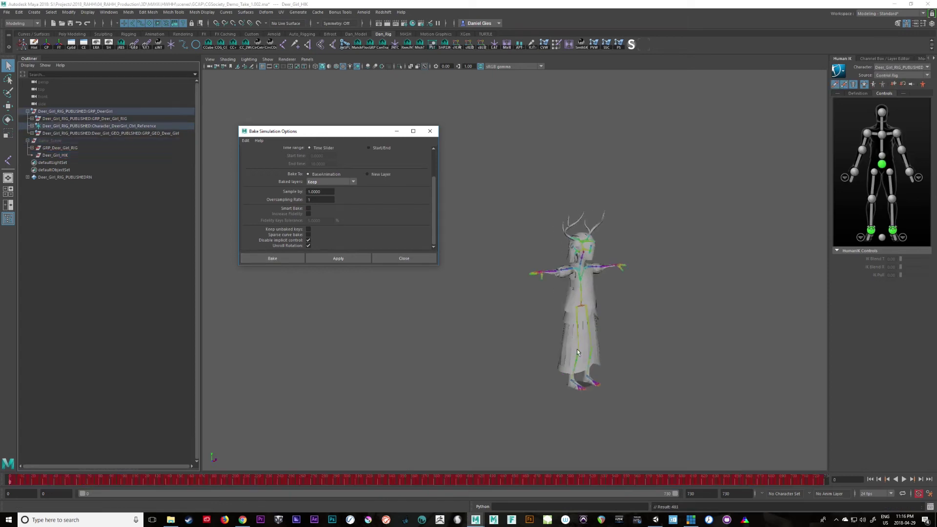
# Step: Scrub and play the baked animation, examining the keyed channels of the hips and left wrist effectors
pyautogui.moveTo(12, 479); pyautogui.dragTo(658, 477)
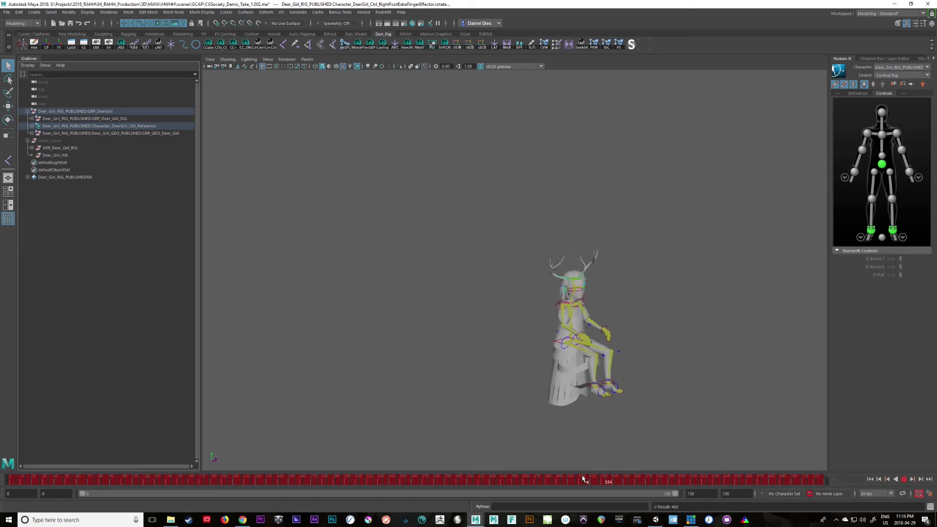
pyautogui.click(474, 482)
pyautogui.click(594, 307)
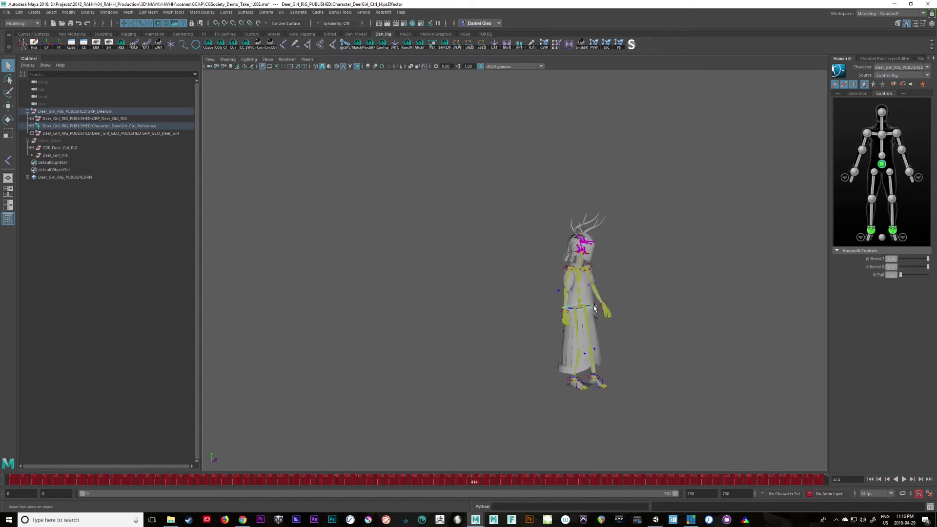
pyautogui.click(895, 60)
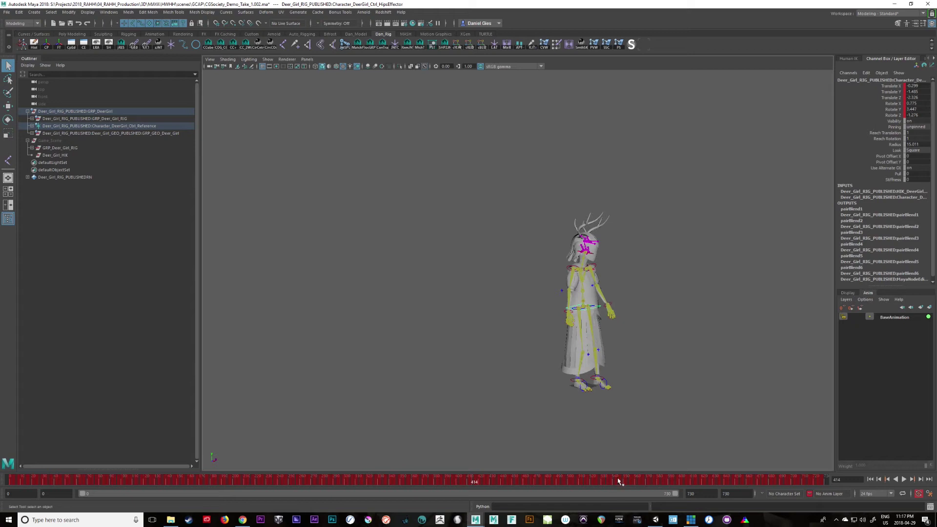
pyautogui.moveTo(618, 479); pyautogui.dragTo(337, 497)
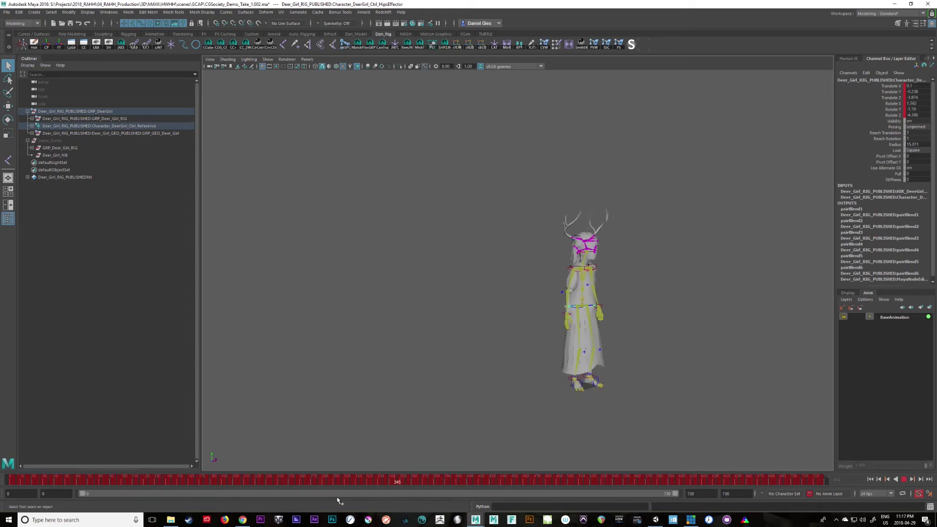
pyautogui.click(453, 485)
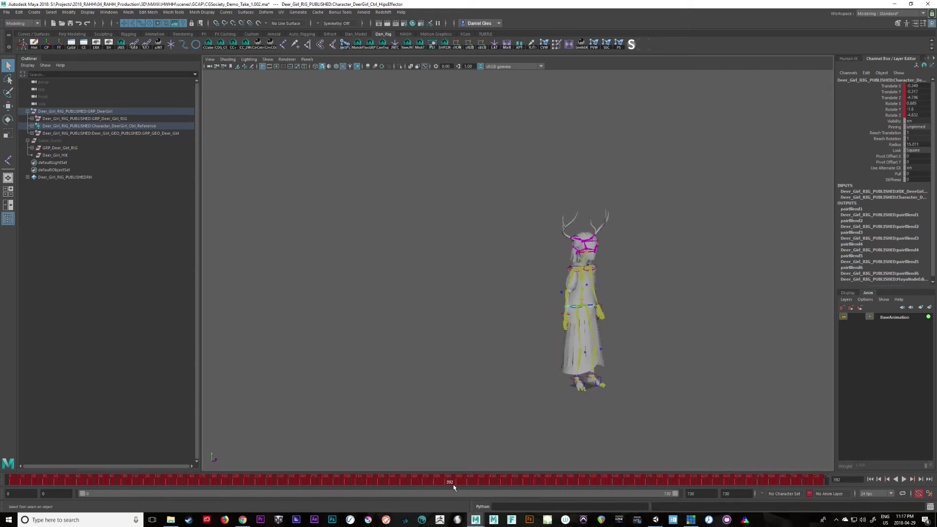
pyautogui.click(600, 307)
pyautogui.moveTo(589, 481); pyautogui.dragTo(755, 480)
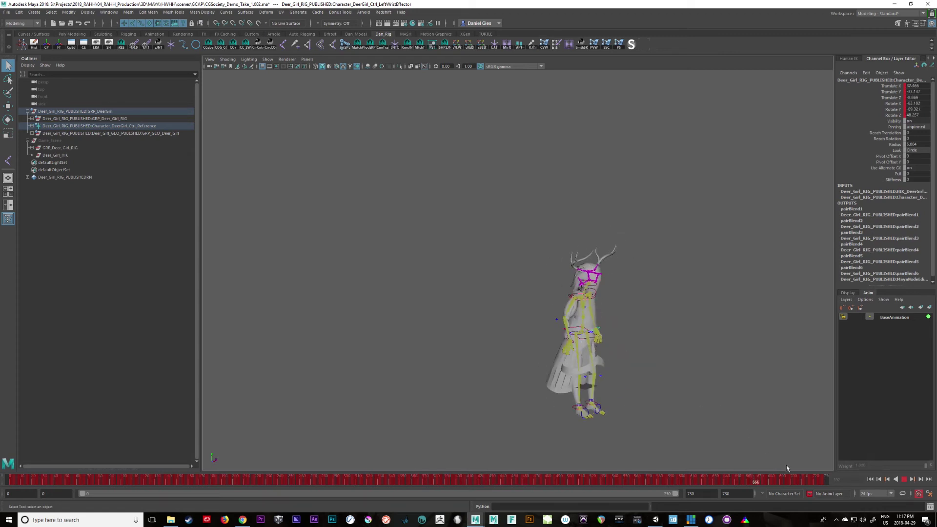
pyautogui.moveTo(786, 468); pyautogui.dragTo(811, 479)
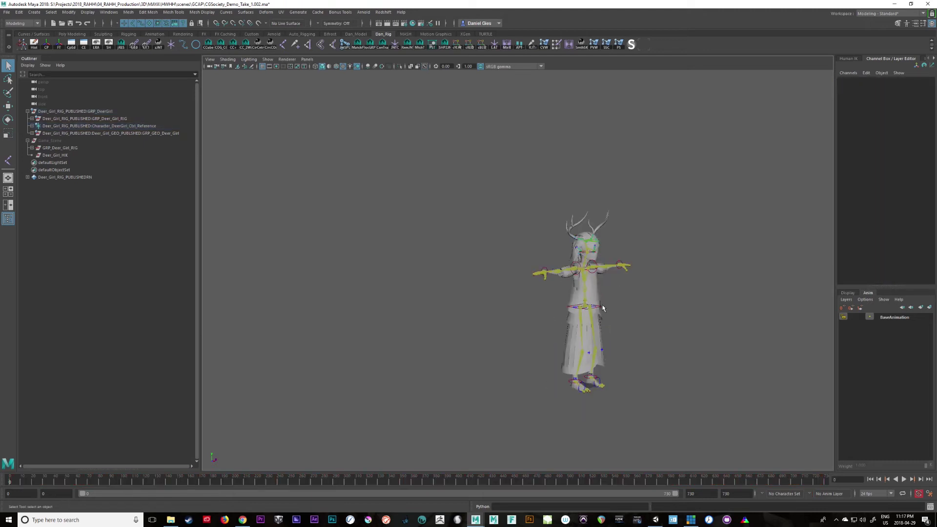
# Step: Compare the keys on the published Deer Girl group, GRP_Deer_Girl_RIG and Deer_Girl_HIK
pyautogui.click(58, 111)
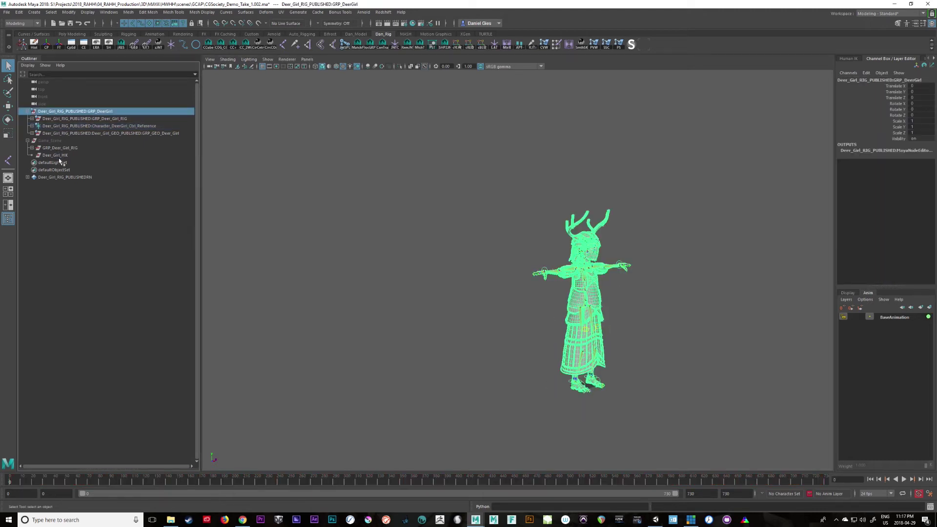
pyautogui.click(64, 155)
pyautogui.click(62, 149)
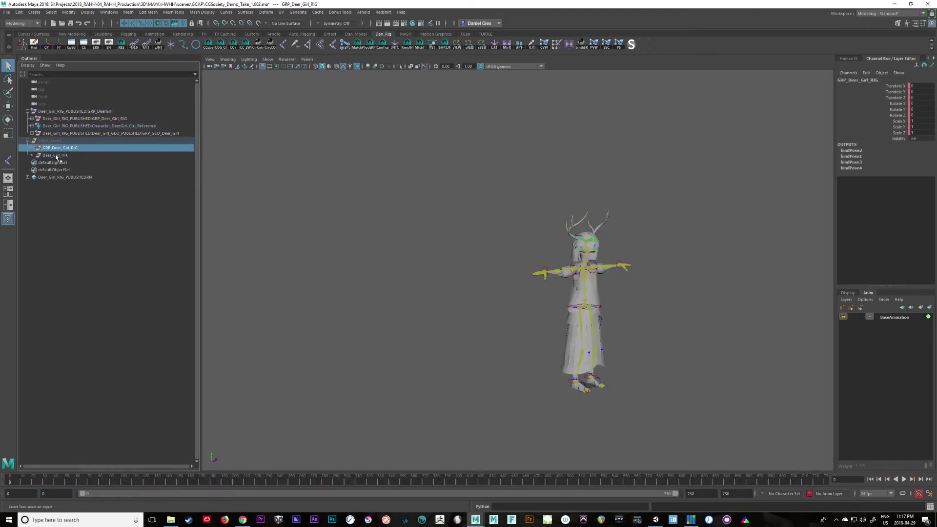
pyautogui.click(56, 155)
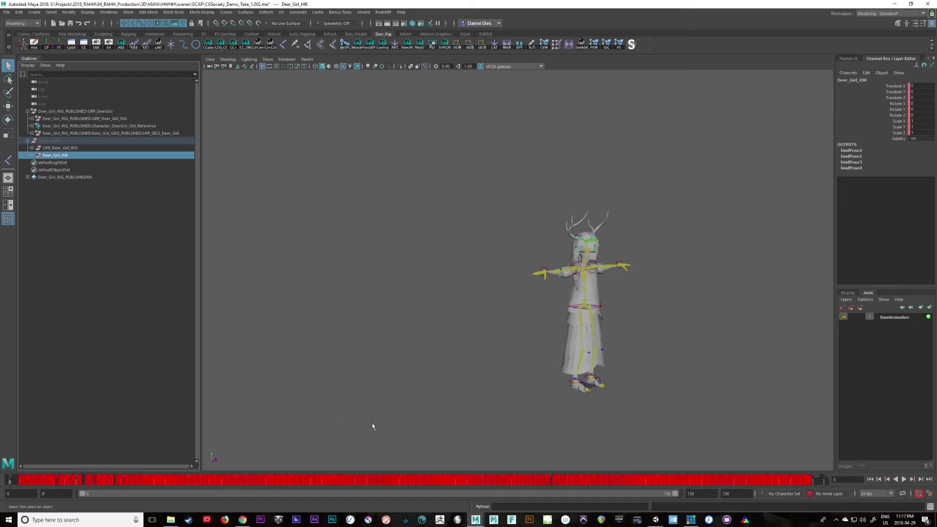
pyautogui.click(63, 148)
# Step: Duplicate Deer_Girl_HIK once with Duplicate Special, resetting its options and including the input graph
pyautogui.click(63, 155)
pyautogui.click(19, 12)
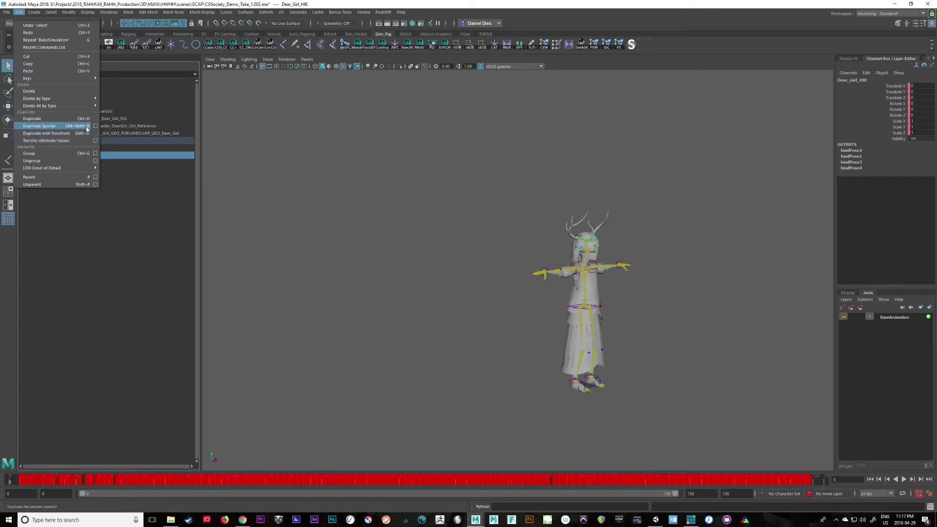
pyautogui.click(95, 126)
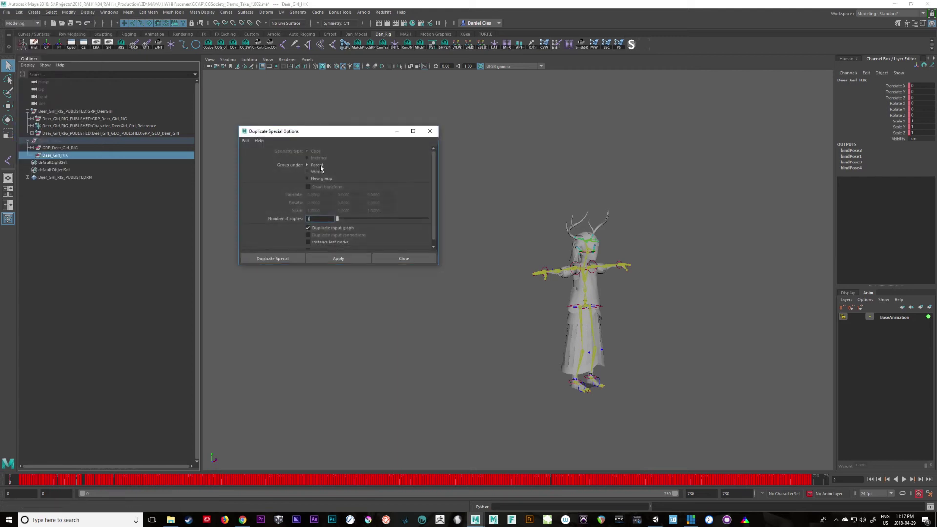
pyautogui.click(245, 141)
pyautogui.click(260, 157)
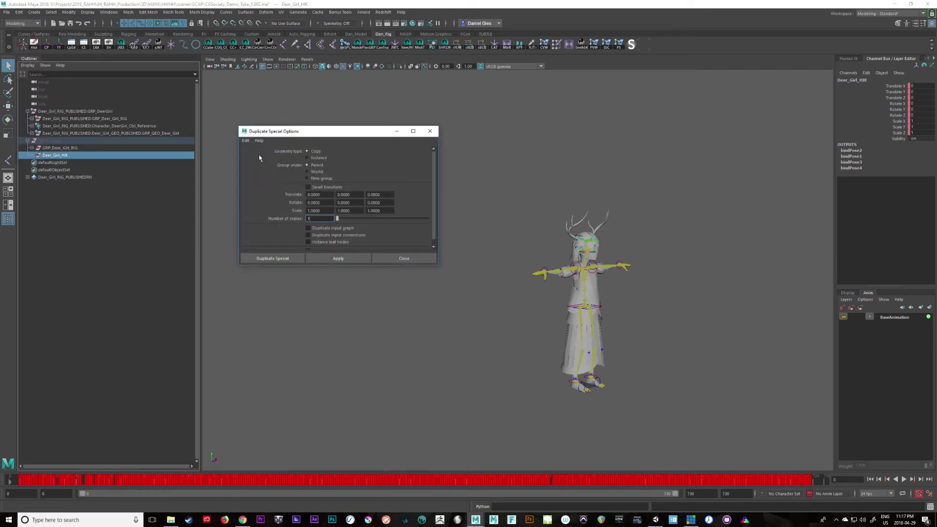
pyautogui.click(347, 227)
pyautogui.click(322, 261)
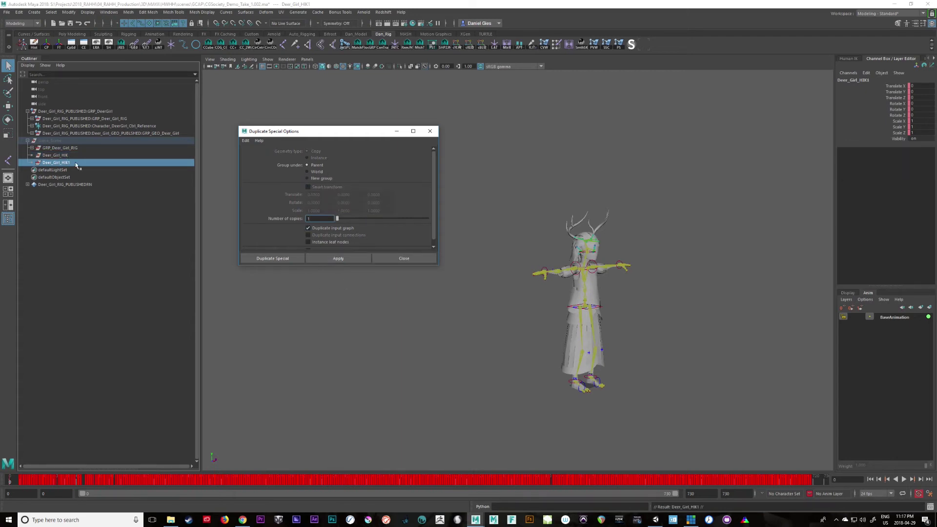
pyautogui.click(390, 257)
# Step: Move the duplicate Deer_Girl_HIK1 out of the scene group to the top level of the hierarchy
pyautogui.moveTo(57, 167); pyautogui.dragTo(52, 115, button='middle')
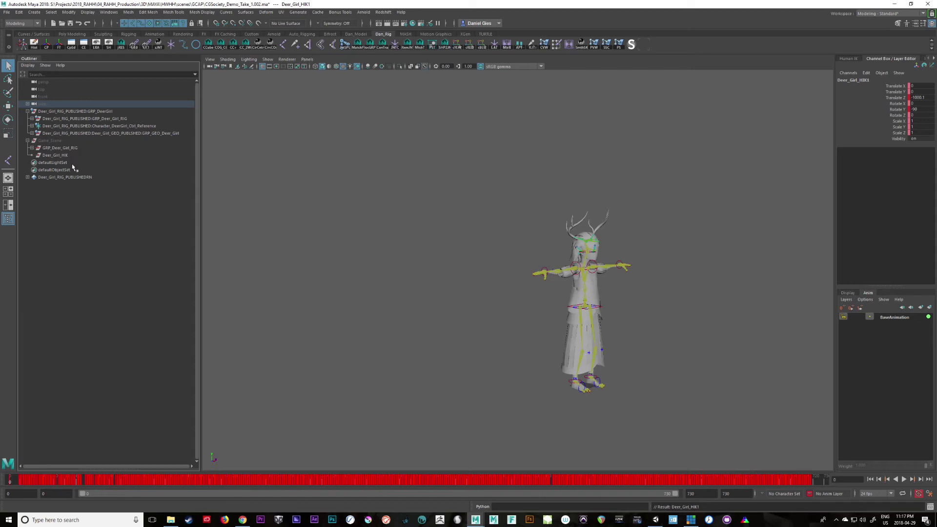
pyautogui.hotkey('ctrl', 'z')
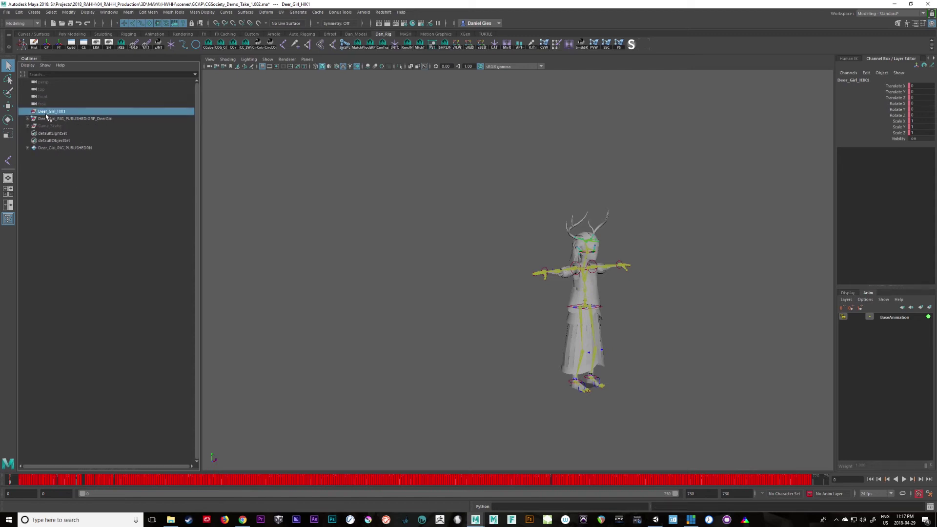
pyautogui.click(28, 126)
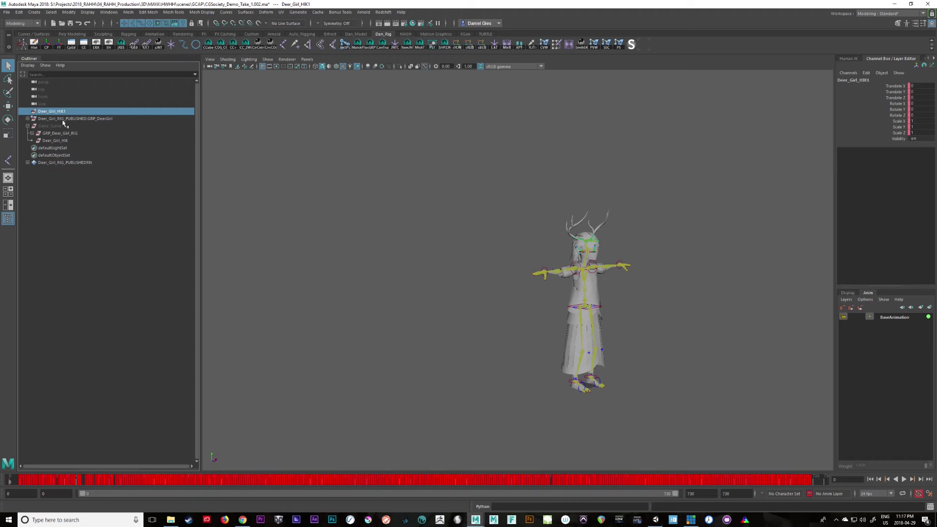
# Step: Show Deer_Girl_HIK1's animation curves in the Graph Editor and select all of their keys
pyautogui.moveTo(38, 480); pyautogui.dragTo(1, 479)
pyautogui.press('space')
pyautogui.click(366, 199)
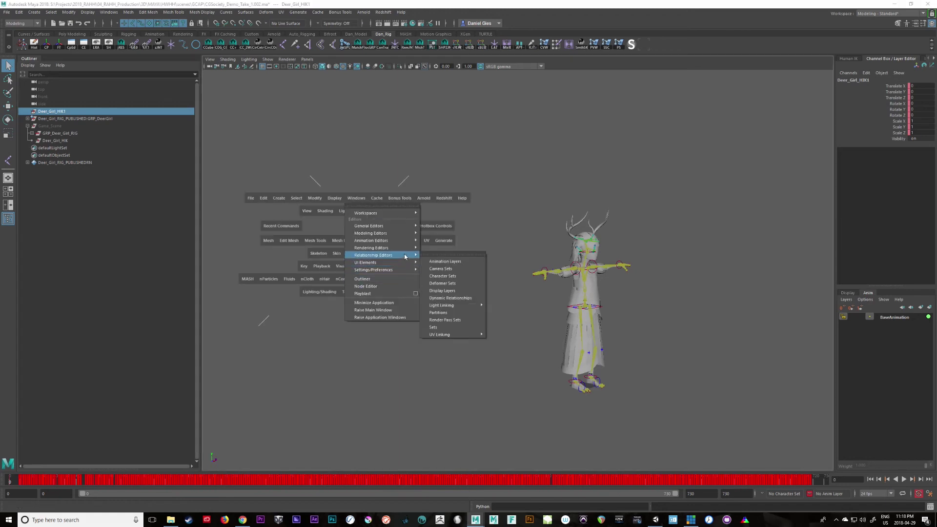
pyautogui.moveTo(390, 241)
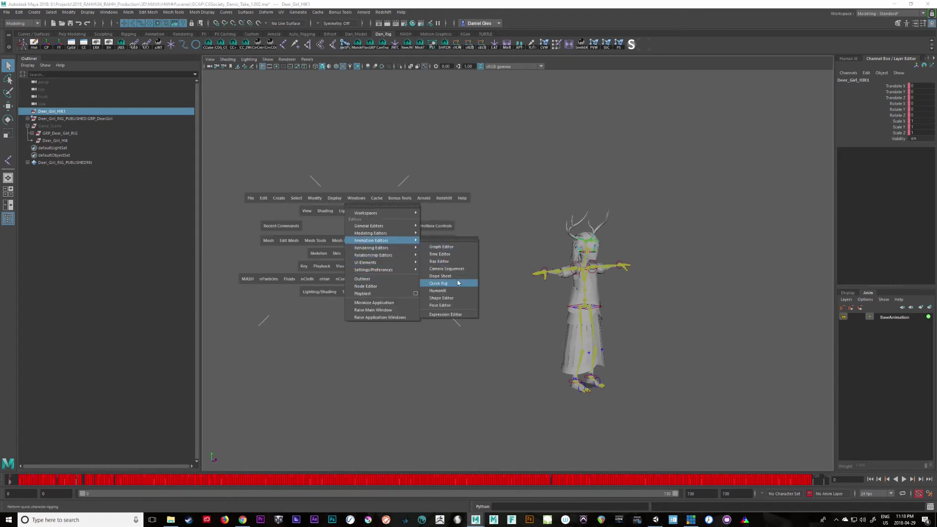
pyautogui.click(463, 247)
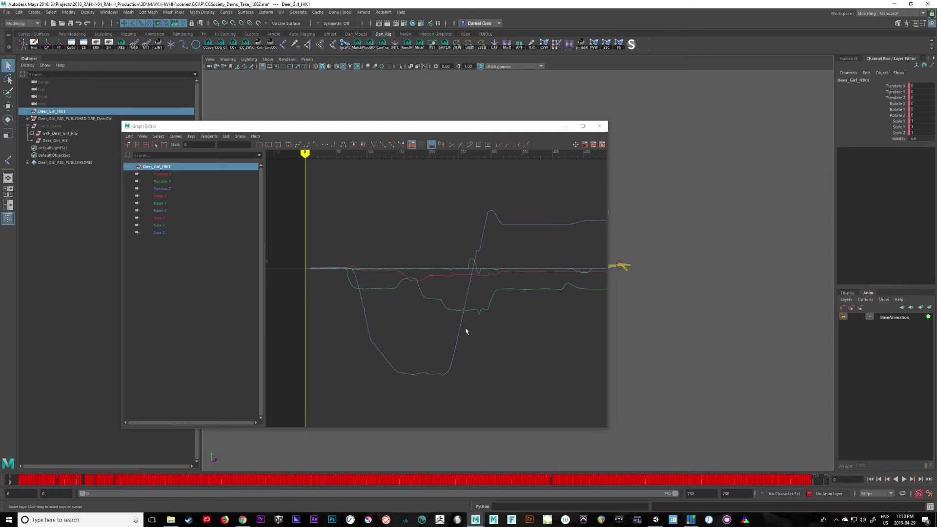
pyautogui.scroll(-6, 466, 330)
pyautogui.moveTo(571, 227); pyautogui.dragTo(390, 341)
pyautogui.keyDown('alt'); pyautogui.moveTo(411, 377); pyautogui.dragTo(529, 348, button='right'); pyautogui.keyUp('alt')
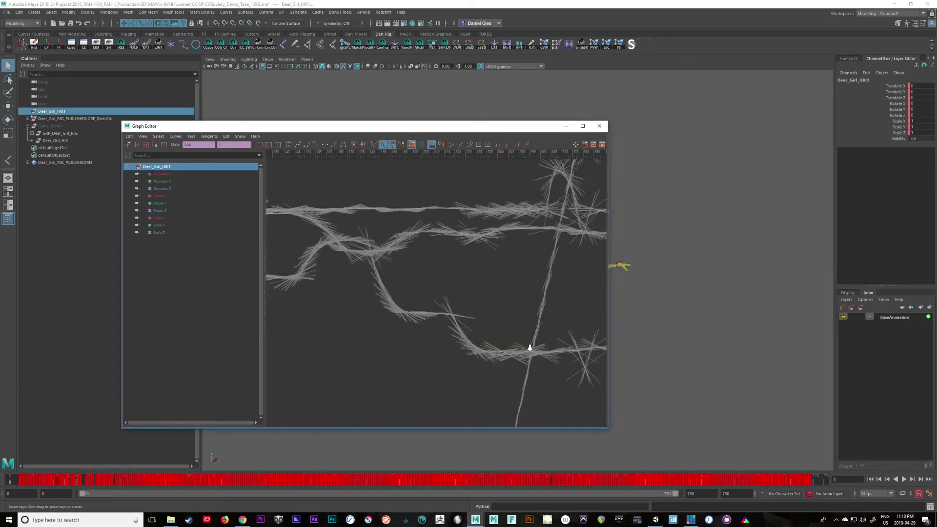
pyautogui.scroll(8, 530, 347)
pyautogui.scroll(-12, 524, 346)
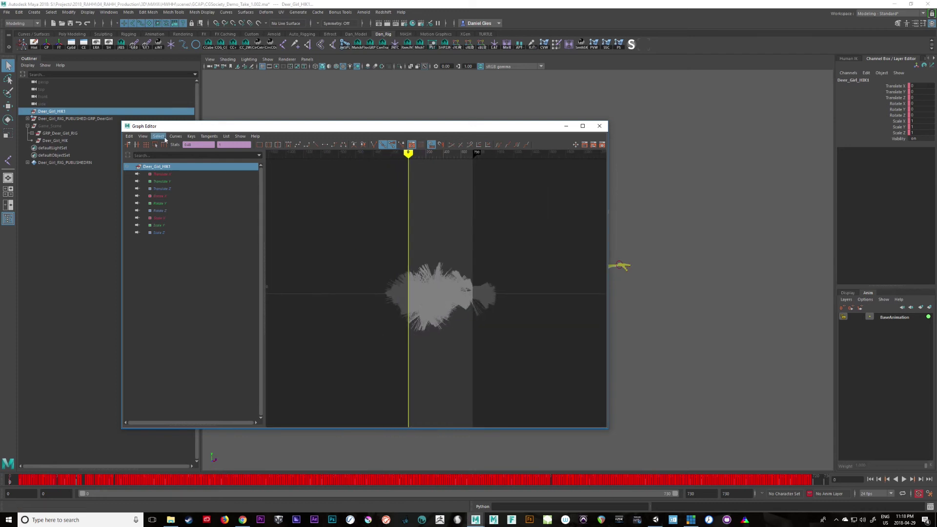
# Step: Bake the selected channels of Deer_Girl_HIK1 over the time slider range, with reset options and sampled by 1
pyautogui.click(175, 136)
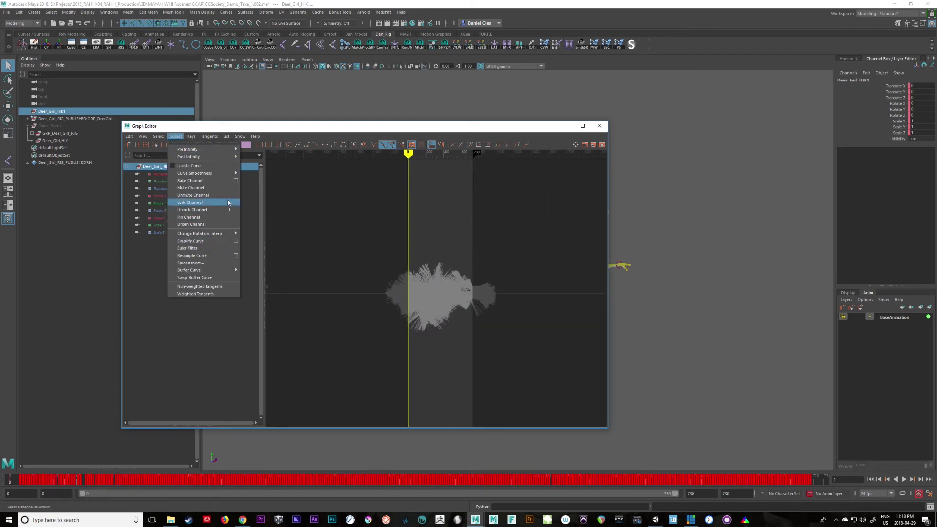
pyautogui.click(235, 181)
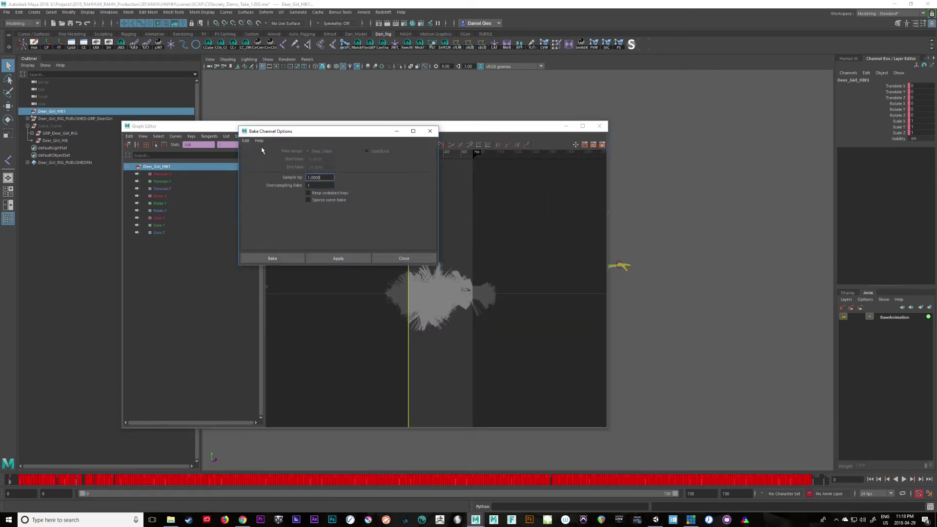
pyautogui.click(246, 140)
pyautogui.click(301, 168)
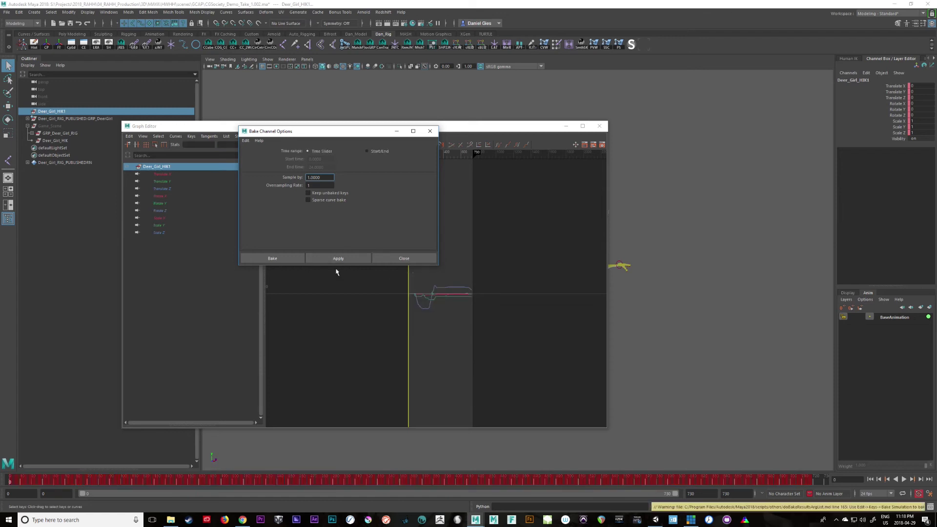
pyautogui.click(400, 260)
# Step: Play and scrub the baked Deer_Girl_HIK1 keys with the Graph Editor closed, then return to frame 0
pyautogui.hotkey('alt', 'v')
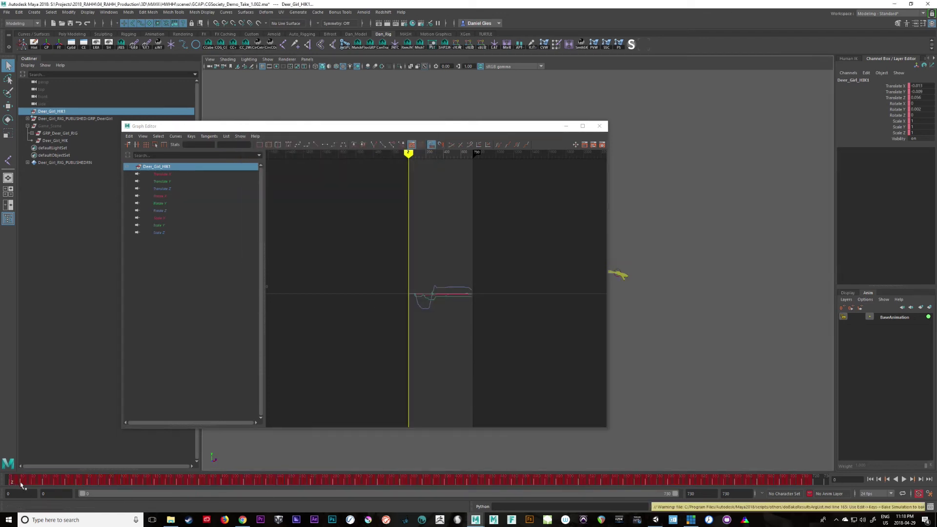
pyautogui.moveTo(413, 482); pyautogui.dragTo(1, 480)
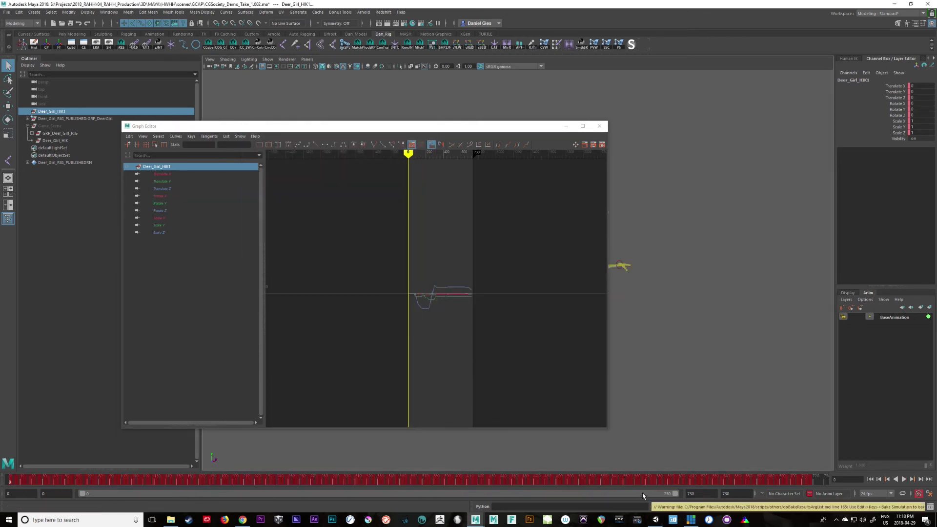
pyautogui.click(599, 126)
pyautogui.hotkey('alt', 'v')
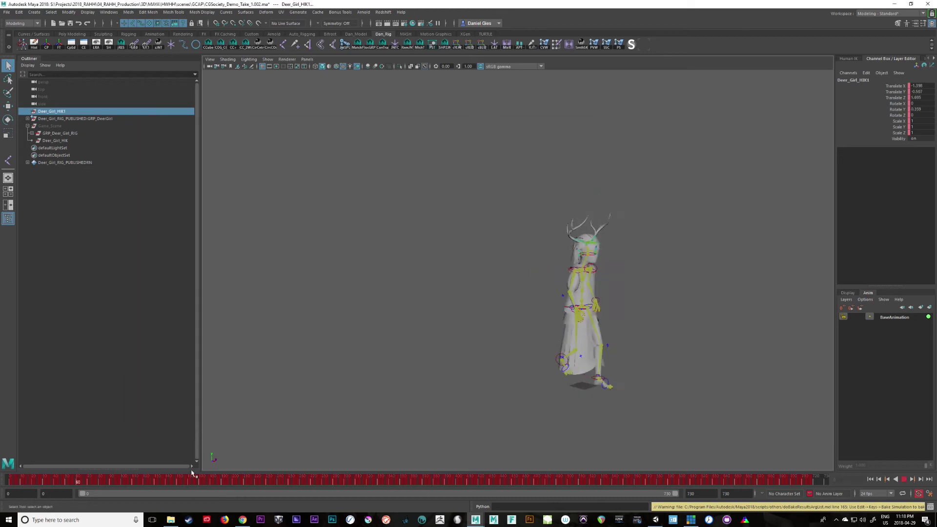
pyautogui.moveTo(192, 473); pyautogui.dragTo(1, 469)
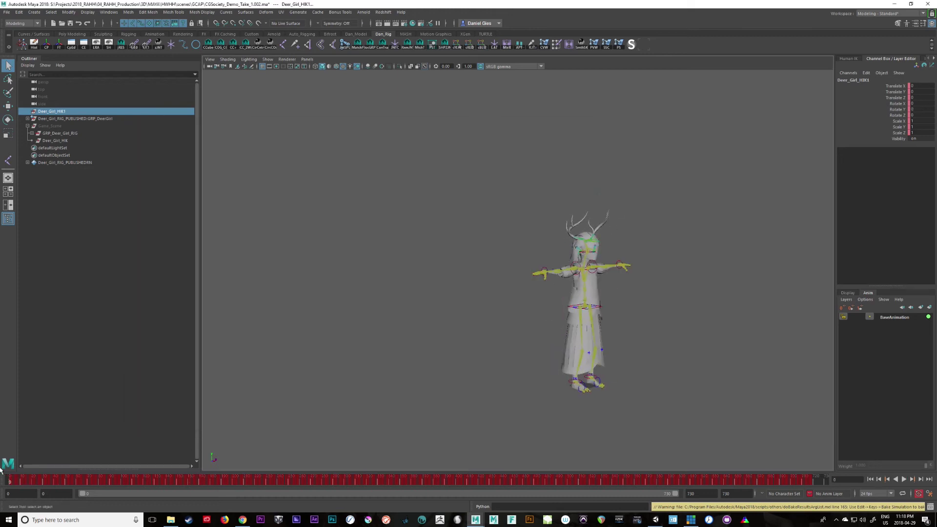
# Step: Parent-constrain the published Character_DeerGirl_Ctrl_Reference to Deer_Girl_HIK1, maintaining offset on all translate and rotate axes with weight 1
pyautogui.click(28, 119)
pyautogui.click(91, 133)
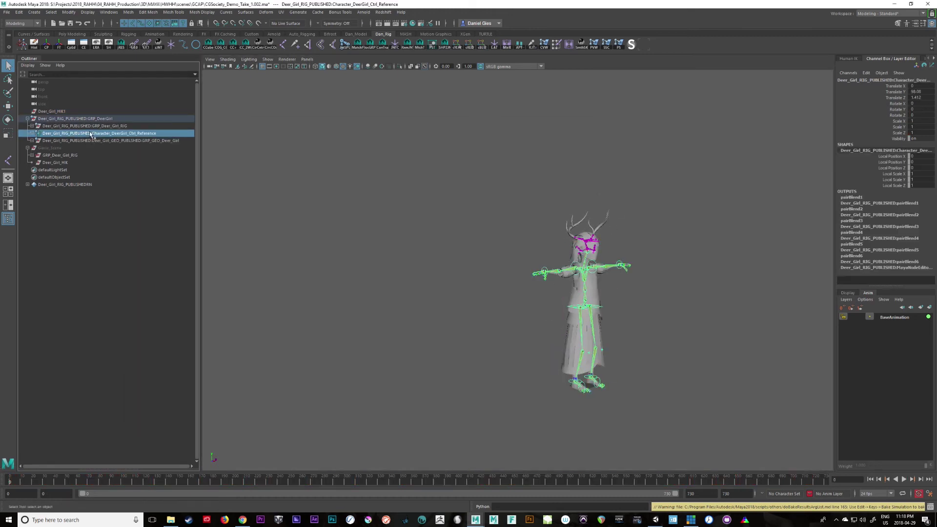
pyautogui.click(86, 119)
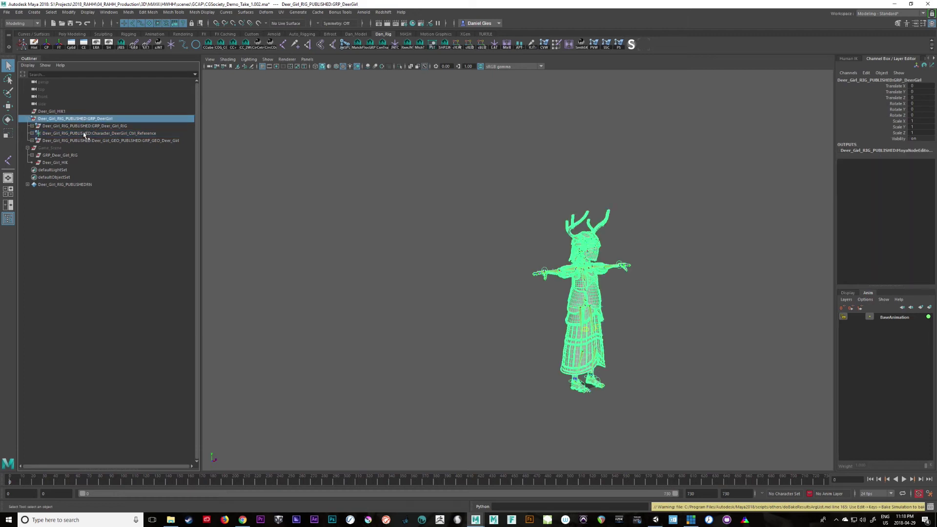
pyautogui.click(84, 134)
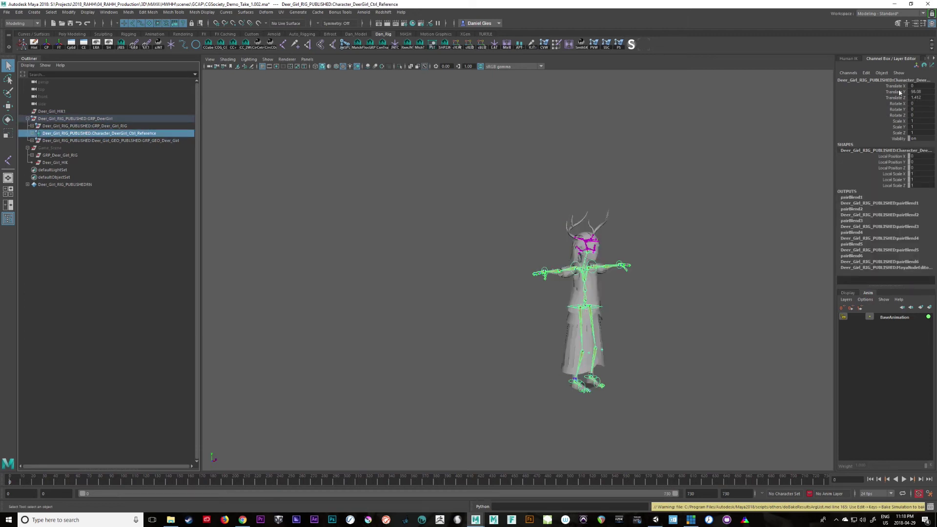
pyautogui.click(56, 111)
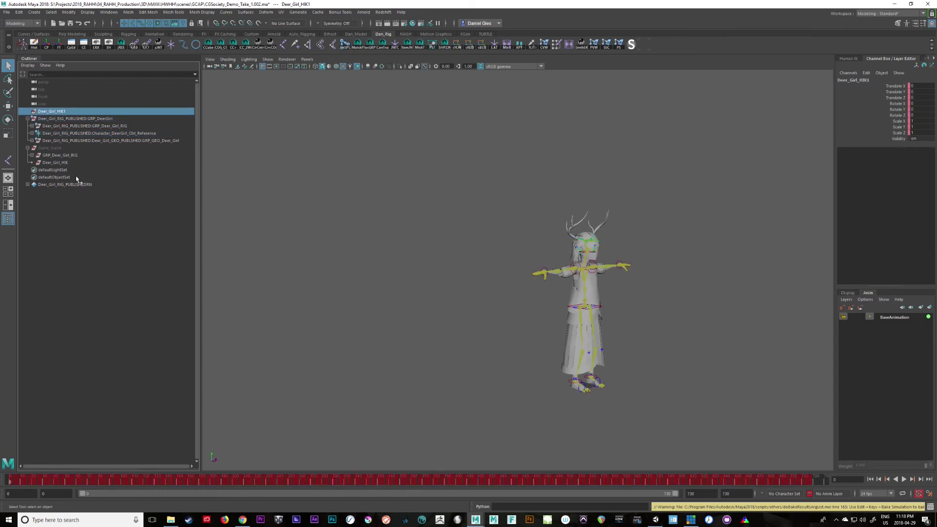
pyautogui.keyDown('ctrl'); pyautogui.click(70, 134); pyautogui.keyUp('ctrl')
pyautogui.press('space')
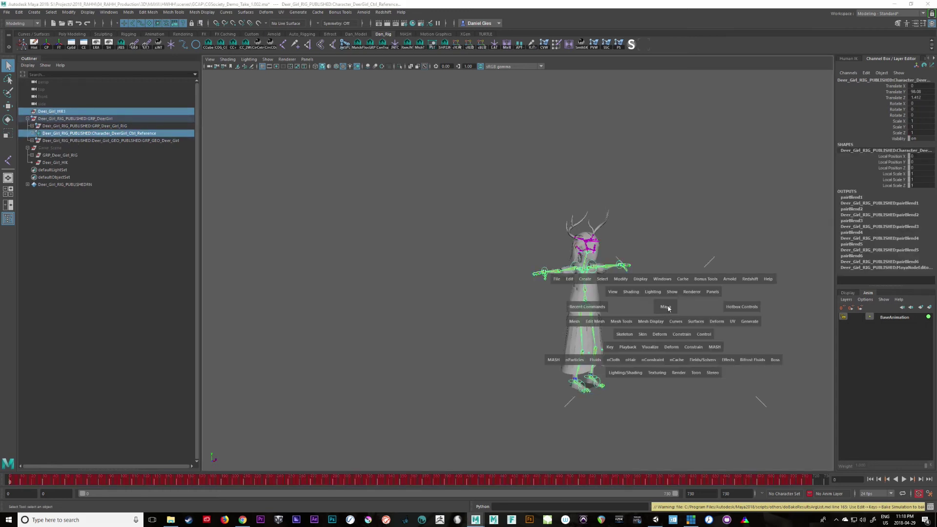
pyautogui.click(686, 335)
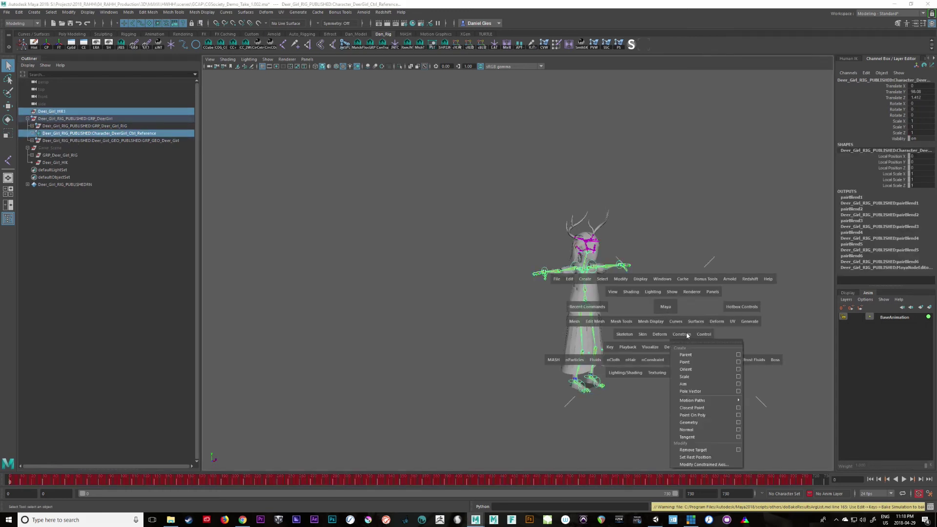
pyautogui.click(738, 353)
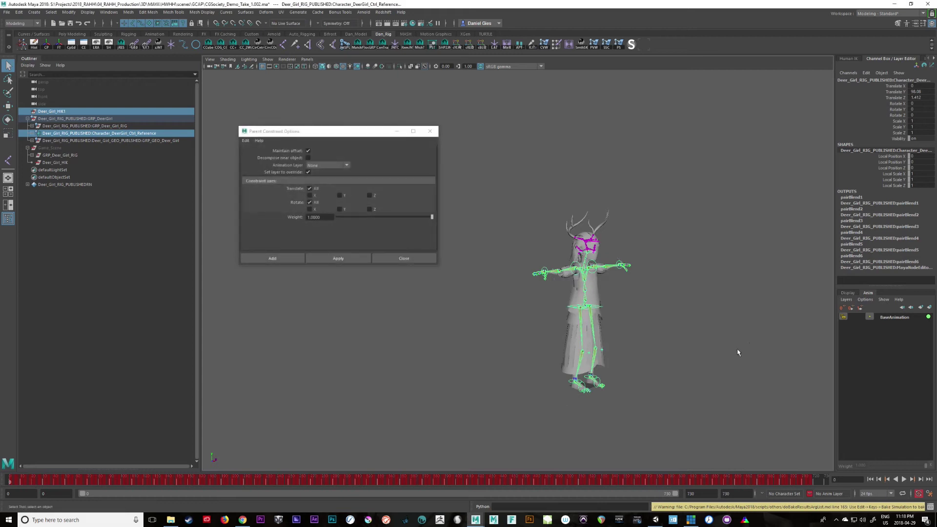
pyautogui.click(307, 151)
pyautogui.click(308, 150)
pyautogui.click(338, 258)
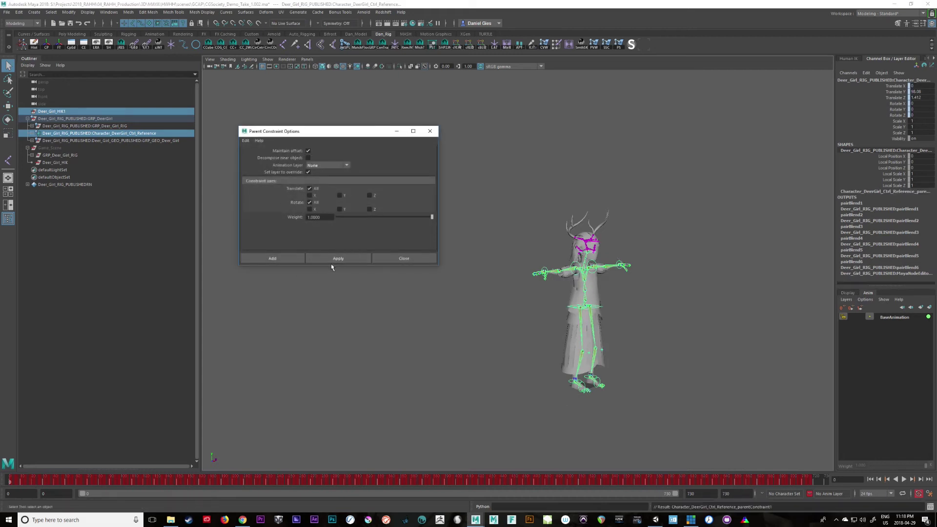
# Step: Scrub through frames 175 and 433 to check the constrained character's travel, then select and frame the hips effector
pyautogui.moveTo(32, 484); pyautogui.dragTo(207, 483)
pyautogui.click(391, 257)
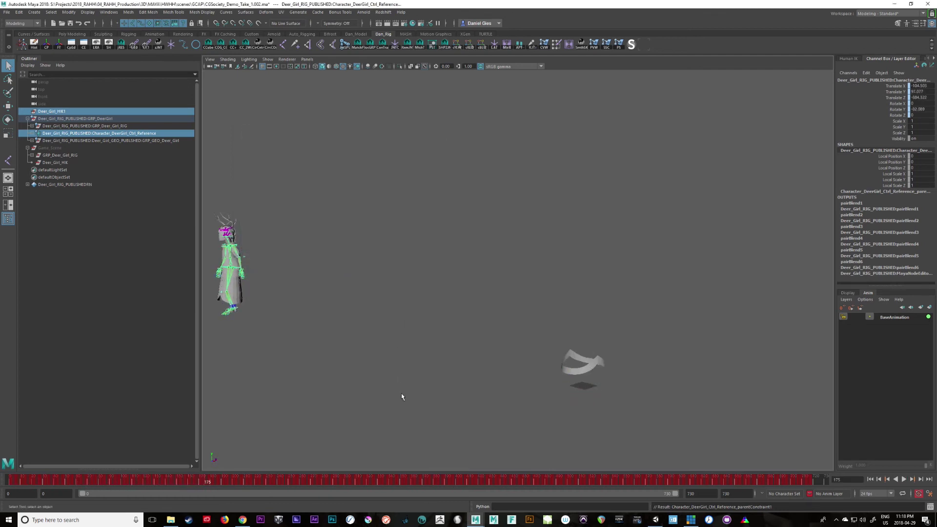
pyautogui.keyDown('alt'); pyautogui.moveTo(401, 395); pyautogui.dragTo(602, 354); pyautogui.keyUp('alt')
pyautogui.keyDown('alt'); pyautogui.moveTo(603, 354); pyautogui.dragTo(477, 373, button='right'); pyautogui.keyUp('alt')
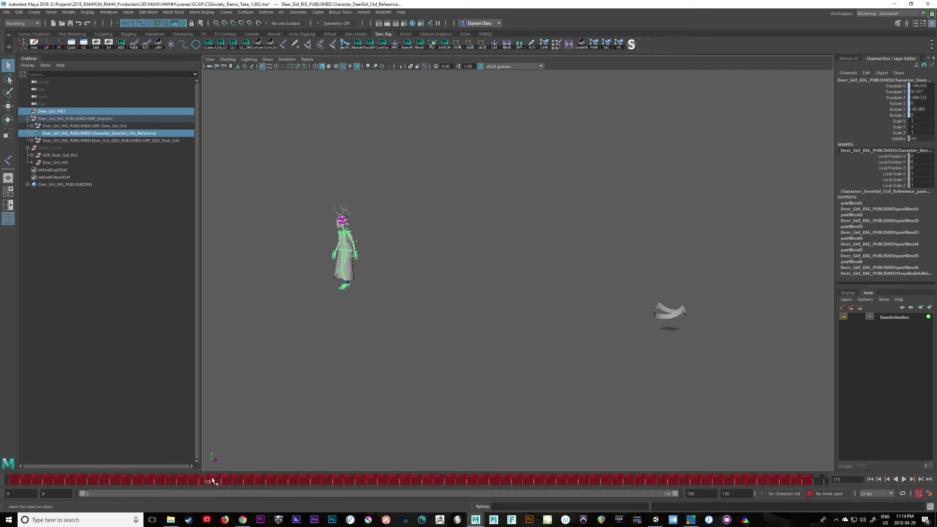
pyautogui.moveTo(212, 480); pyautogui.dragTo(495, 482)
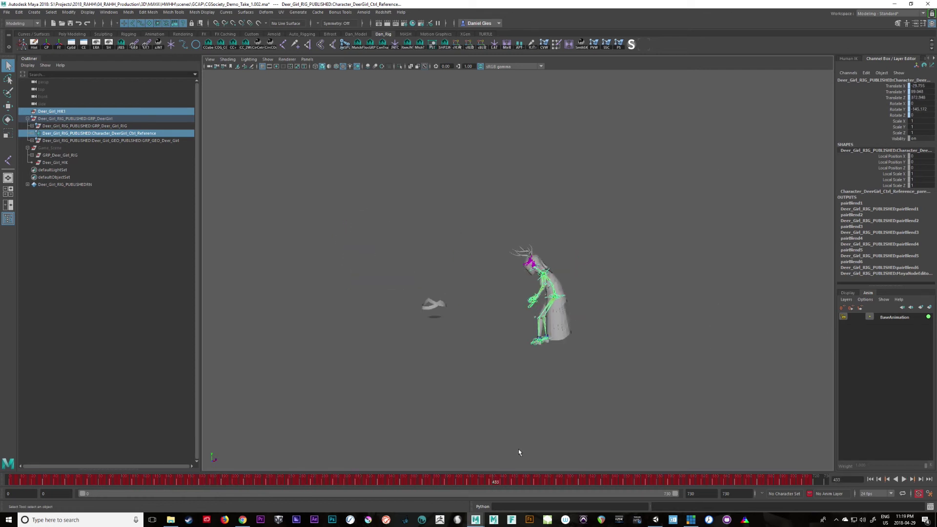
pyautogui.click(566, 298)
pyautogui.press('f')
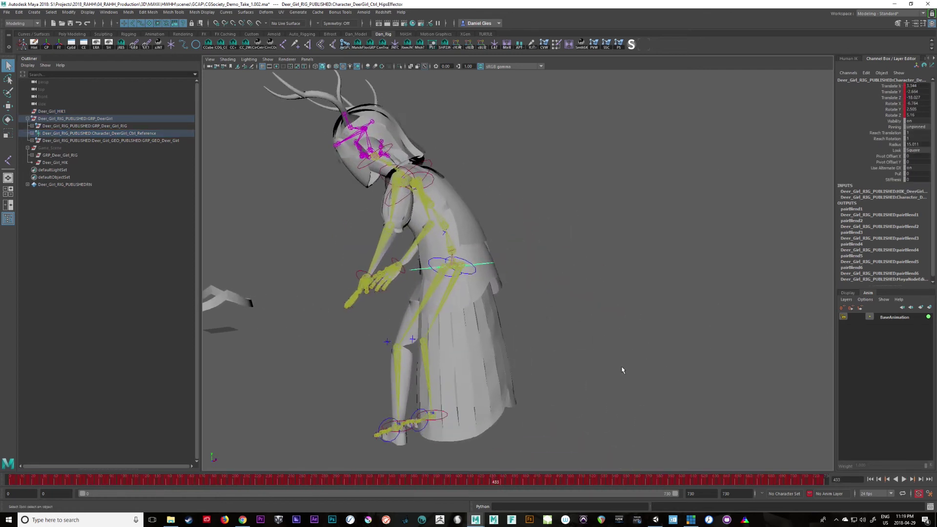
pyautogui.keyDown('alt'); pyautogui.moveTo(414, 312); pyautogui.dragTo(446, 330, button='middle'); pyautogui.keyUp('alt')
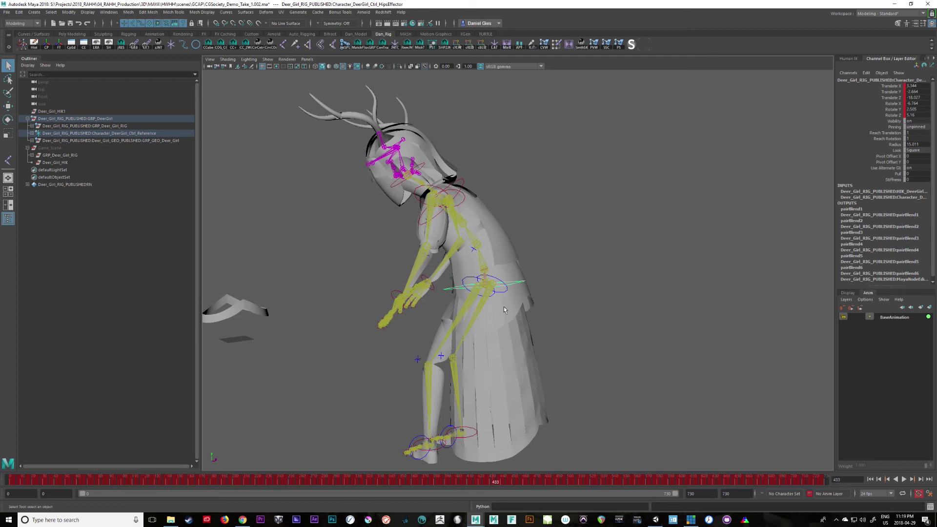
# Step: Select all of the published character's HumanIK rig controls, go to frame 0, and create an animation layer from the selection
pyautogui.click(932, 26)
pyautogui.click(932, 25)
pyautogui.click(906, 23)
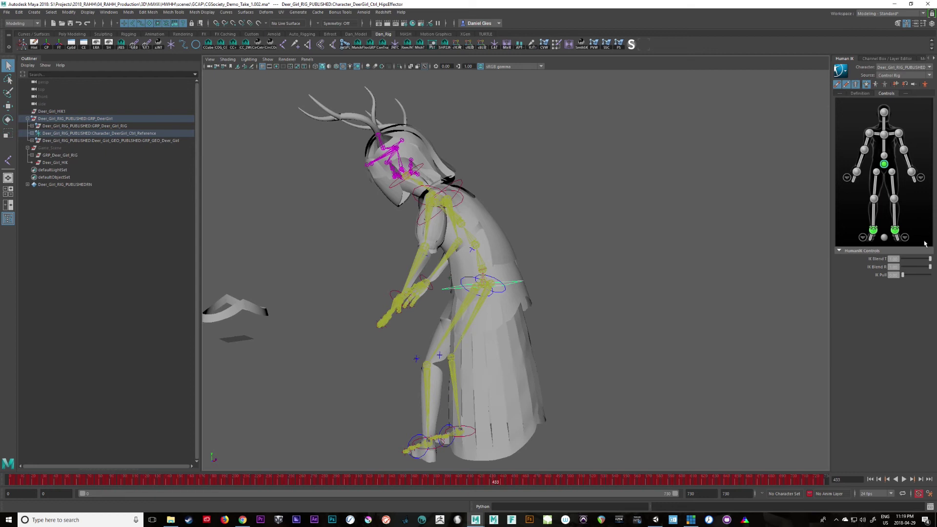
pyautogui.moveTo(924, 243); pyautogui.dragTo(846, 88)
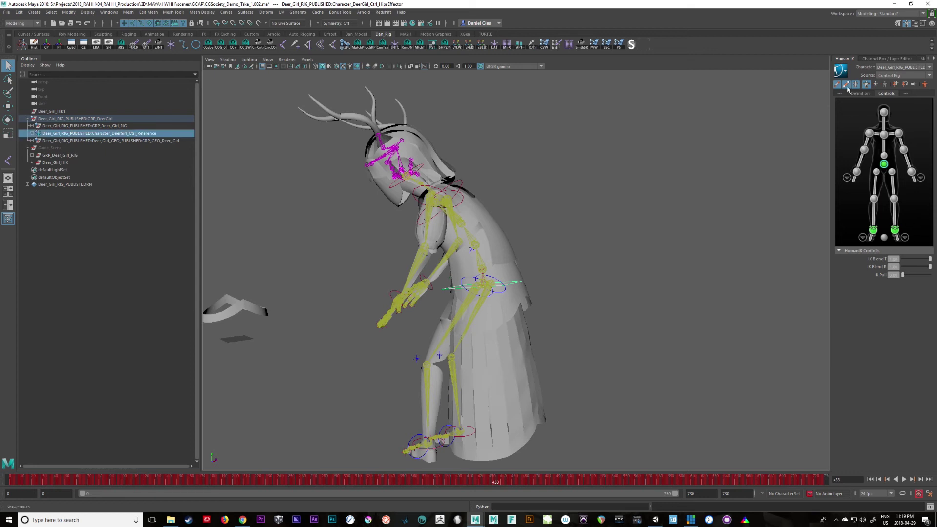
pyautogui.click(905, 61)
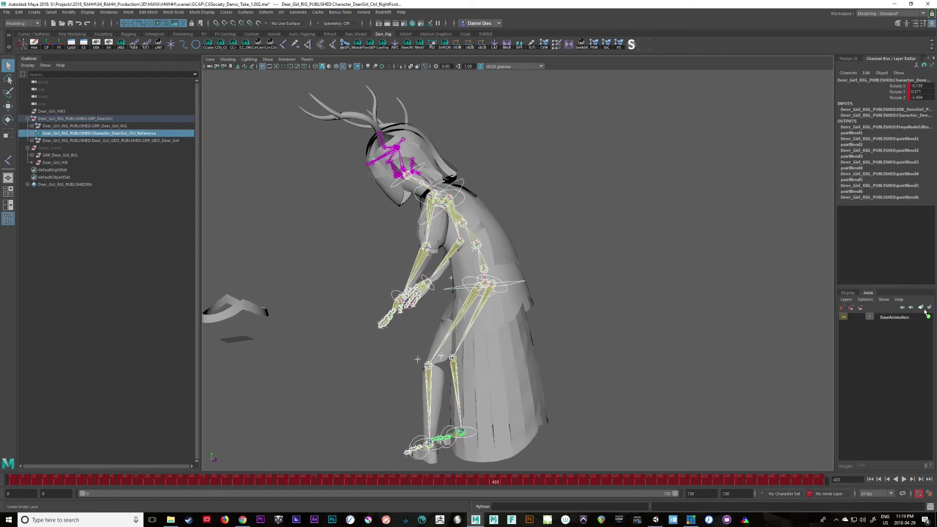
pyautogui.click(870, 479)
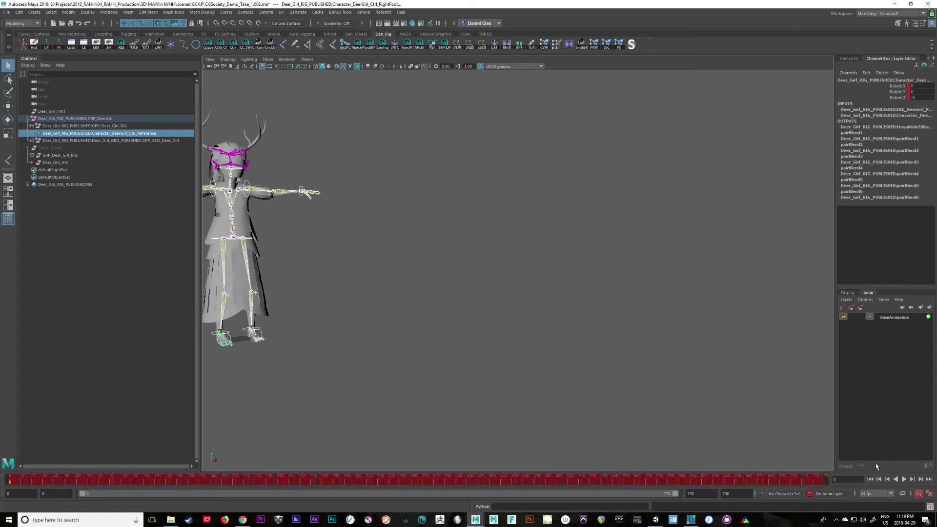
pyautogui.click(930, 309)
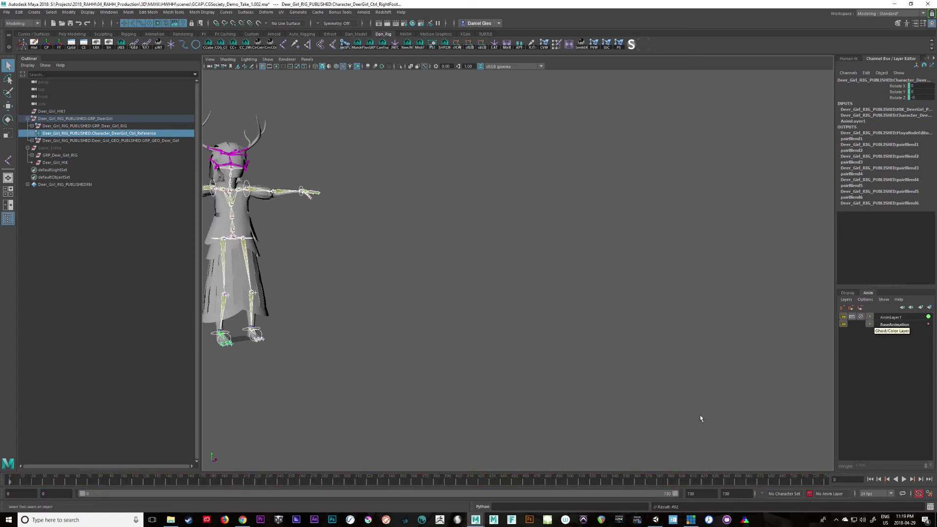
# Step: Select the hips effector, play the animation, and scrub through frames 308, 270 and 350 to check the motion
pyautogui.click(247, 238)
pyautogui.keyDown('alt'); pyautogui.moveTo(383, 382); pyautogui.dragTo(383, 395); pyautogui.keyUp('alt')
pyautogui.keyDown('alt'); pyautogui.moveTo(390, 375); pyautogui.dragTo(435, 339, button='middle'); pyautogui.keyUp('alt')
pyautogui.hotkey('alt', 'v')
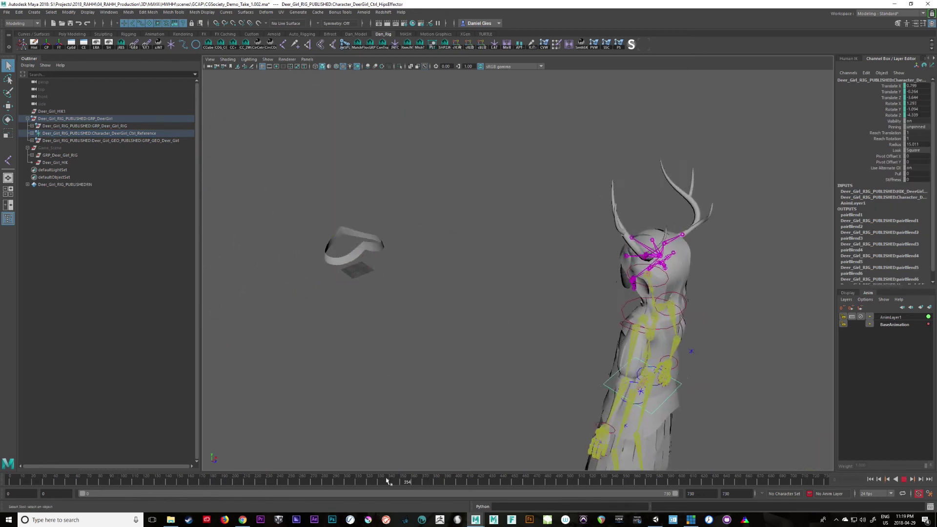
pyautogui.moveTo(363, 481)
pyautogui.mouseDown()
pyautogui.moveTo(343, 480)
pyautogui.moveTo(356, 481)
pyautogui.mouseUp()
pyautogui.keyDown('alt'); pyautogui.moveTo(577, 362); pyautogui.dragTo(534, 293, button='middle'); pyautogui.keyUp('alt')
pyautogui.keyDown('alt'); pyautogui.moveTo(534, 293); pyautogui.dragTo(549, 391, button='right'); pyautogui.keyUp('alt')
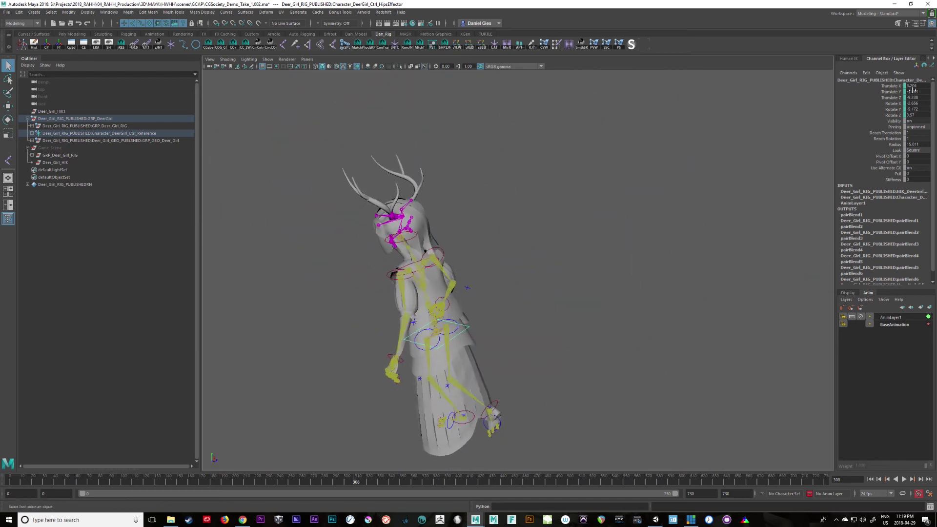
pyautogui.moveTo(103, 483); pyautogui.dragTo(322, 483)
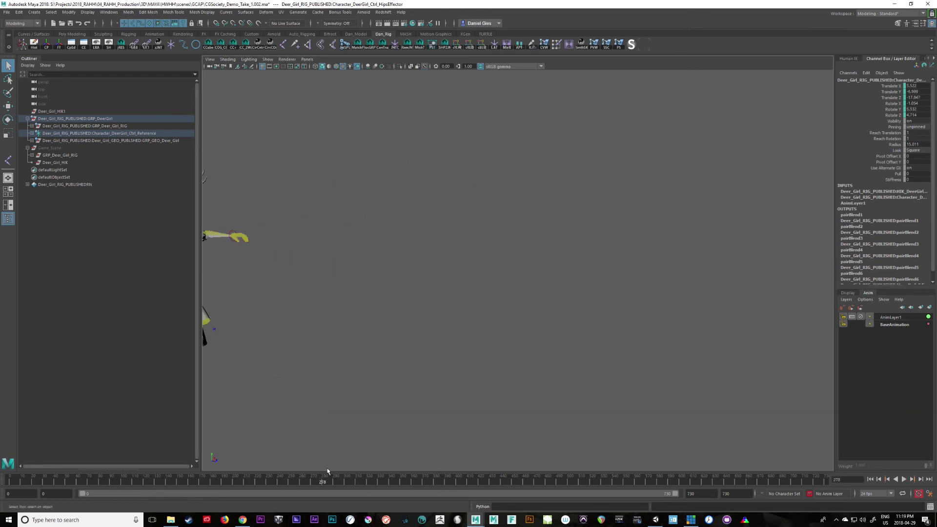
pyautogui.scroll(-4, 396, 371)
pyautogui.keyDown('alt'); pyautogui.moveTo(396, 371); pyautogui.dragTo(429, 371, button='middle'); pyautogui.keyUp('alt')
pyautogui.moveTo(337, 484); pyautogui.dragTo(409, 484)
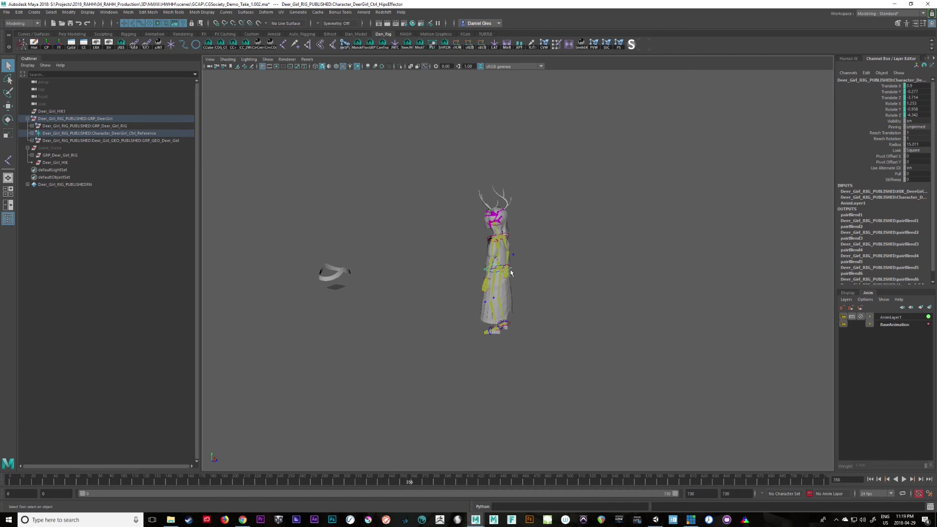
# Step: Try to rotate the hips effector about its vertical axis at frame 350, and undo the rotation
pyautogui.press('e')
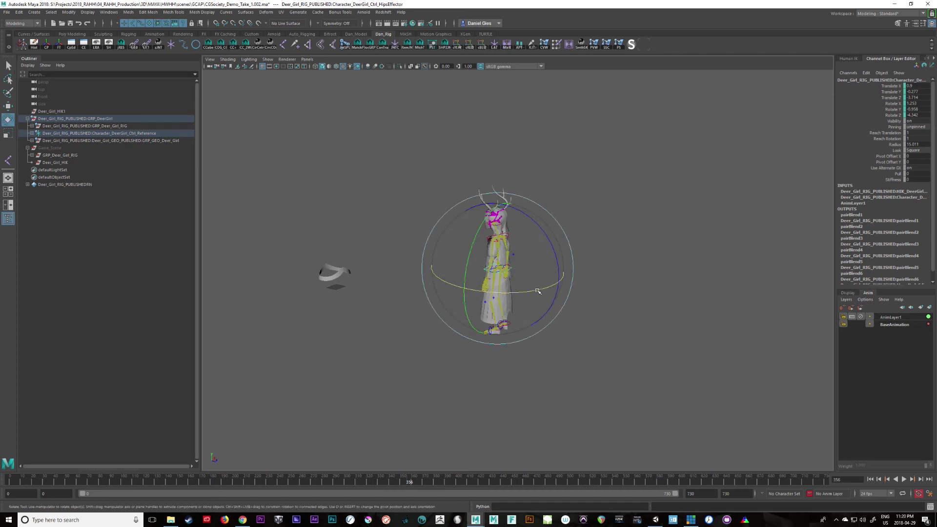
pyautogui.moveTo(536, 291); pyautogui.dragTo(423, 274)
pyautogui.hotkey('ctrl', 'z')
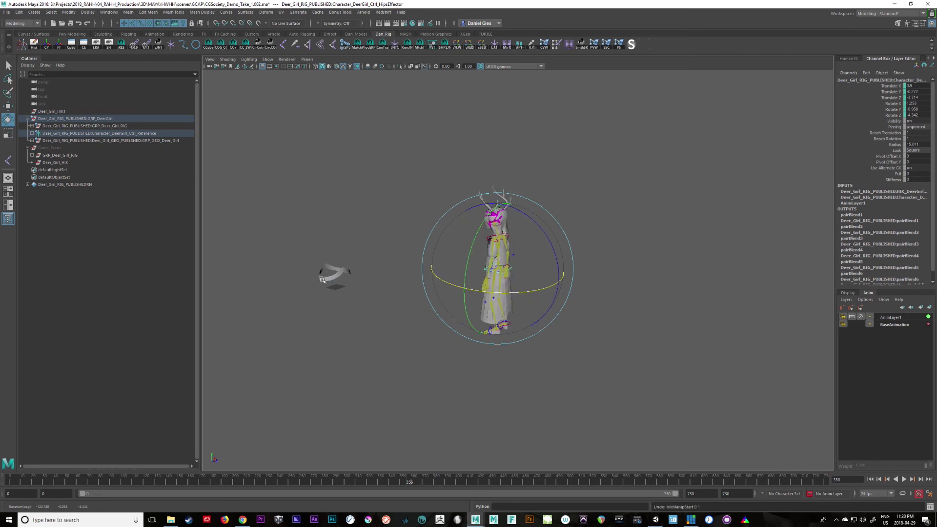
# Step: Play the animation from the start and scrub back and forth around frame 253 to examine the character's walk
pyautogui.click(12, 480)
pyautogui.hotkey('alt', 'v')
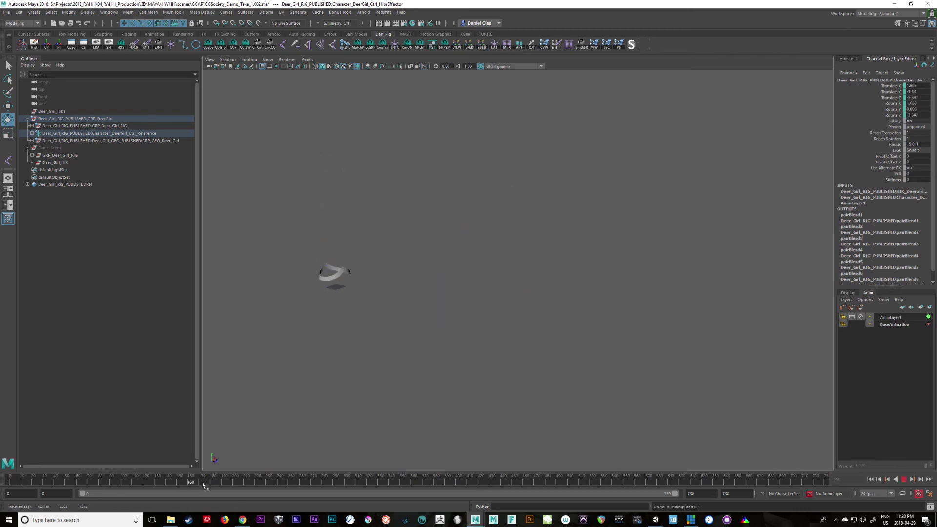
pyautogui.hotkey('alt', 'v')
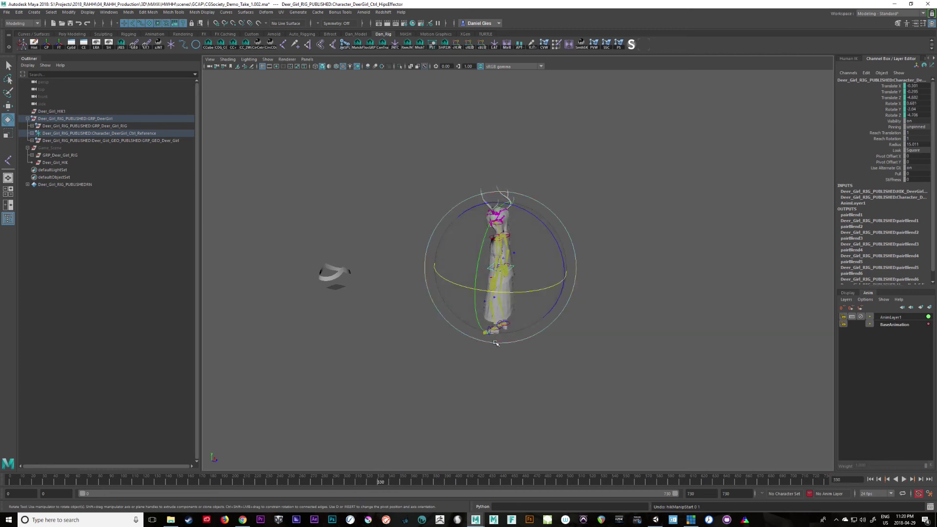
pyautogui.moveTo(364, 482); pyautogui.dragTo(291, 482)
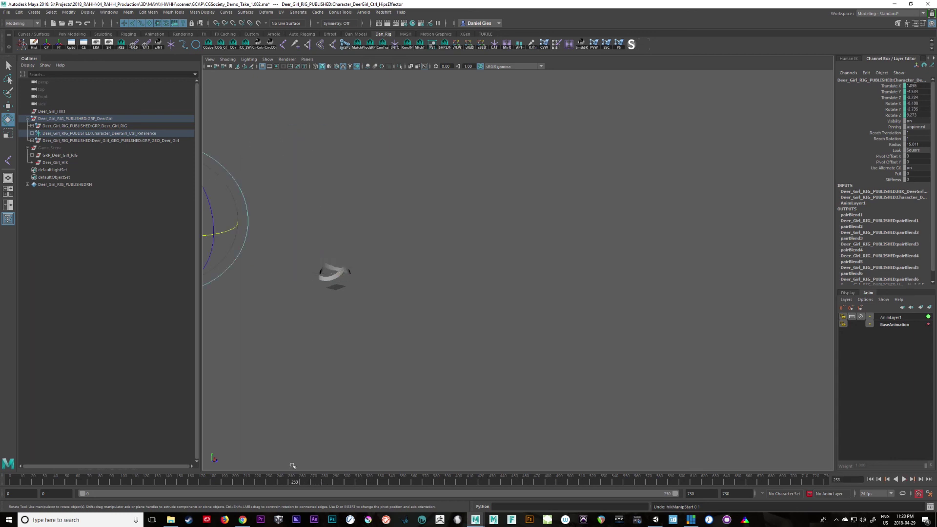
pyautogui.keyDown('alt'); pyautogui.moveTo(494, 356); pyautogui.dragTo(674, 353, button='middle'); pyautogui.keyUp('alt')
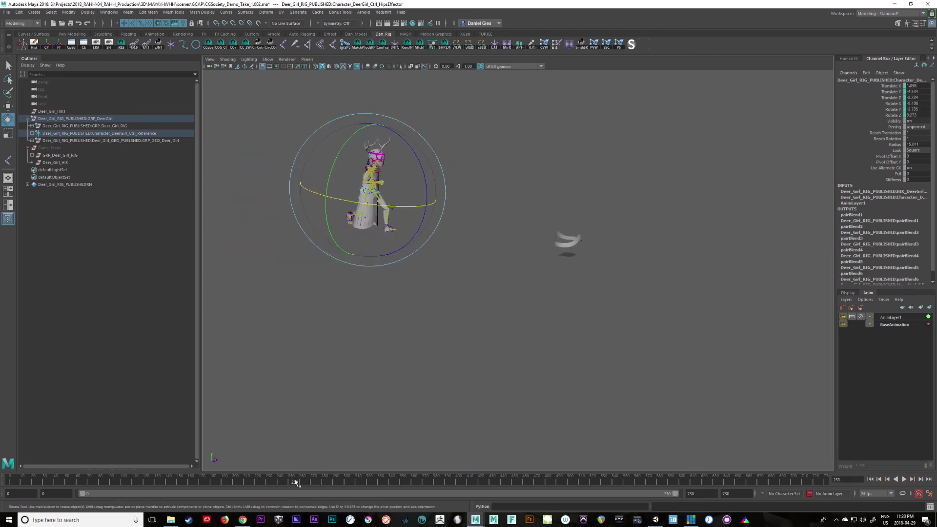
pyautogui.moveTo(295, 482); pyautogui.dragTo(198, 483)
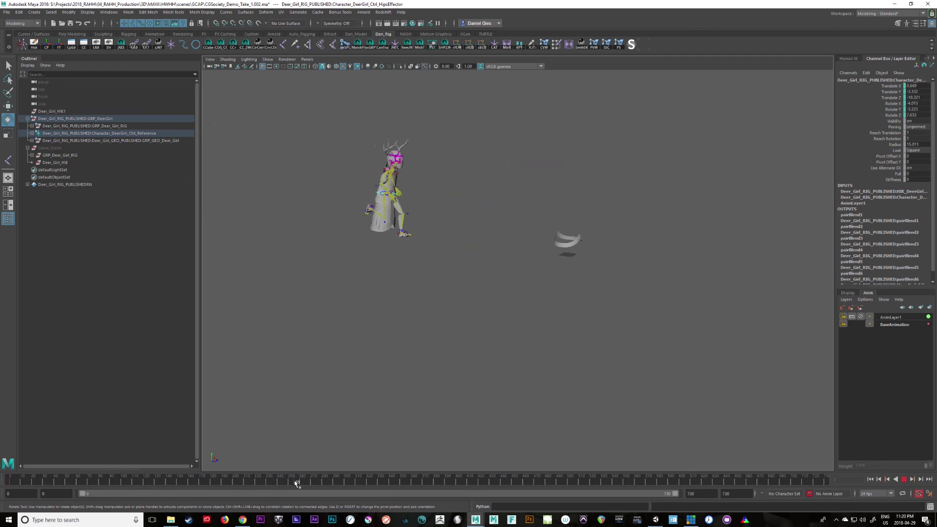
pyautogui.moveTo(299, 480); pyautogui.dragTo(305, 482)
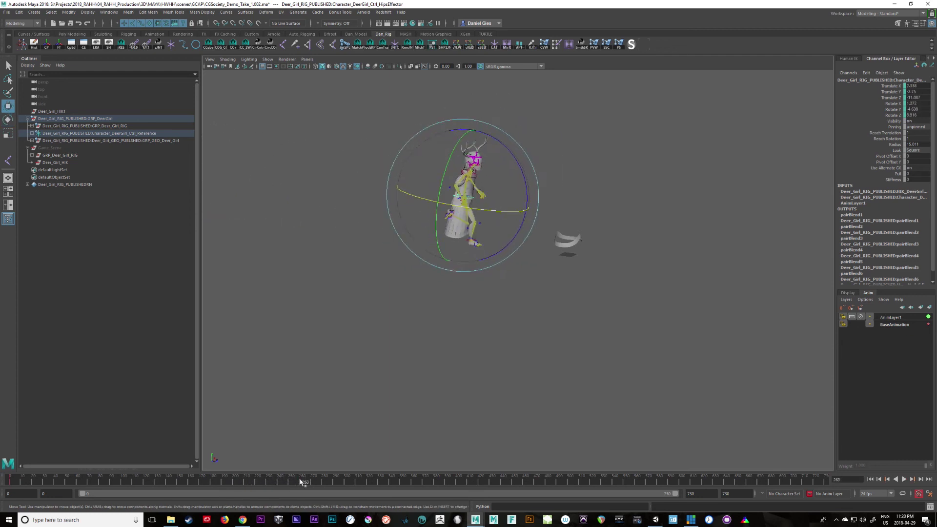
# Step: Try to translate the hips effector near frame 262, and undo the changes
pyautogui.press('w')
pyautogui.hotkey('ctrl', 'z')
pyautogui.hotkey('ctrl', 'z')
pyautogui.hotkey('ctrl', 'z')
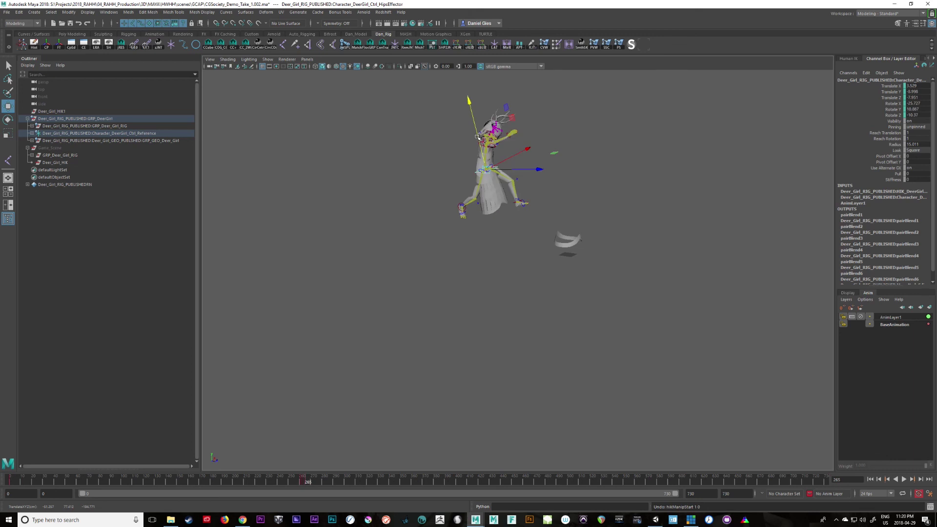
# Step: Go to frame 259 and isolate the hips effector's Translate Y curve on AnimLayer1 in the Graph Editor
pyautogui.moveTo(303, 483); pyautogui.dragTo(301, 482)
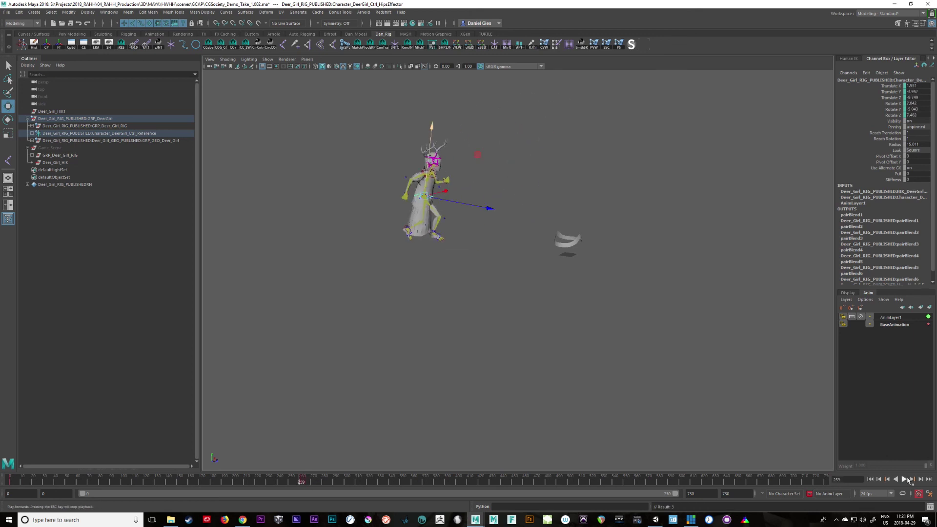
pyautogui.press('space')
pyautogui.click(422, 288)
pyautogui.moveTo(431, 327)
pyautogui.click(511, 336)
pyautogui.click(126, 173)
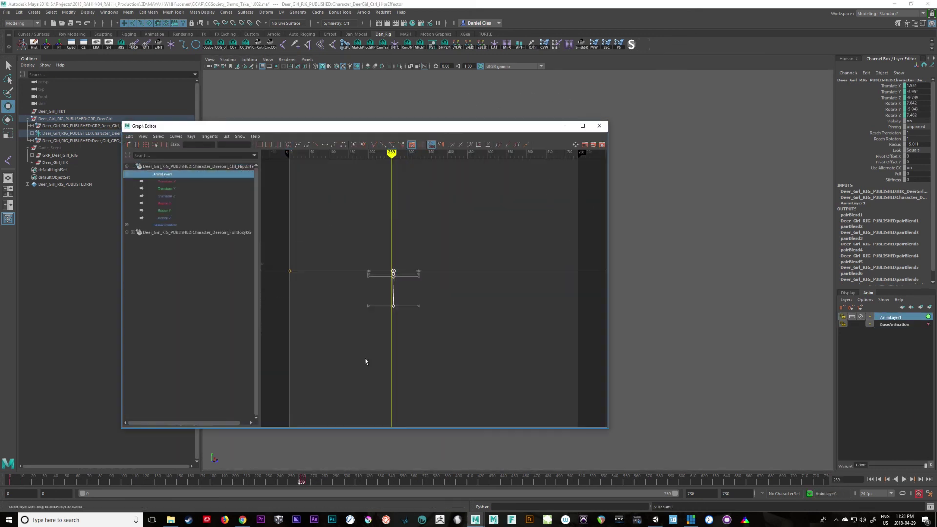
pyautogui.press('f')
pyautogui.click(166, 188)
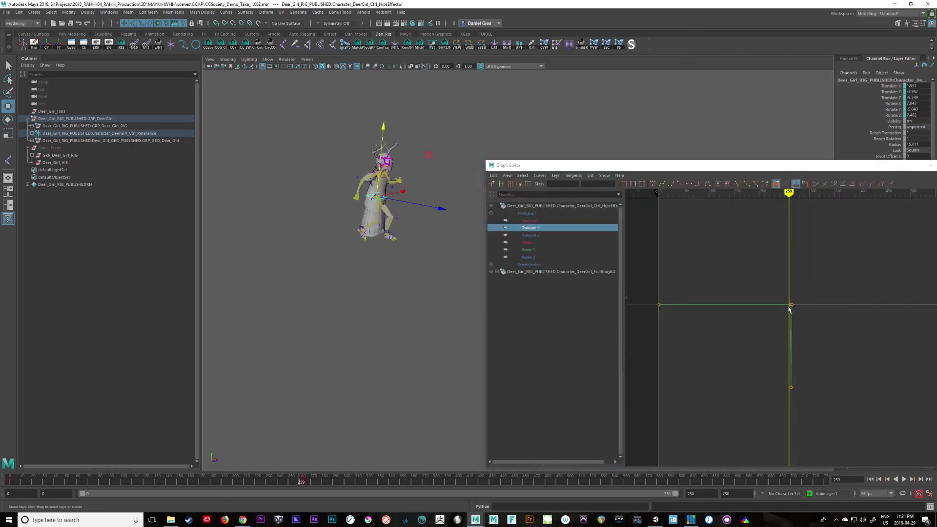
# Step: Undo the Translate Y key edit near frame 260, then shift the key slightly earlier in time and scrub across it
pyautogui.click(789, 304)
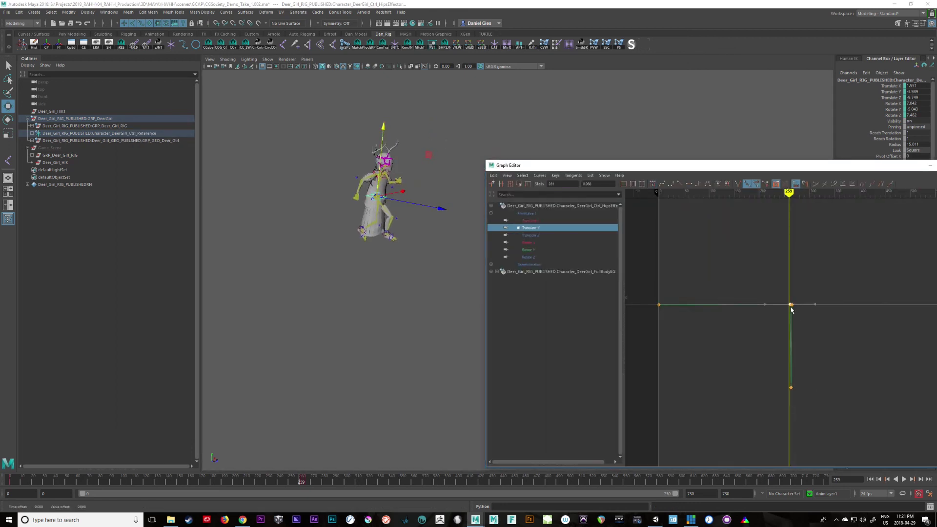
pyautogui.hotkey('ctrl', 'z')
pyautogui.keyDown('alt'); pyautogui.moveTo(791, 308); pyautogui.dragTo(751, 336, button='right'); pyautogui.keyUp('alt')
pyautogui.keyDown('shift'); pyautogui.moveTo(736, 291); pyautogui.dragTo(732, 292, button='middle'); pyautogui.keyUp('shift')
pyautogui.moveTo(734, 192); pyautogui.dragTo(735, 195)
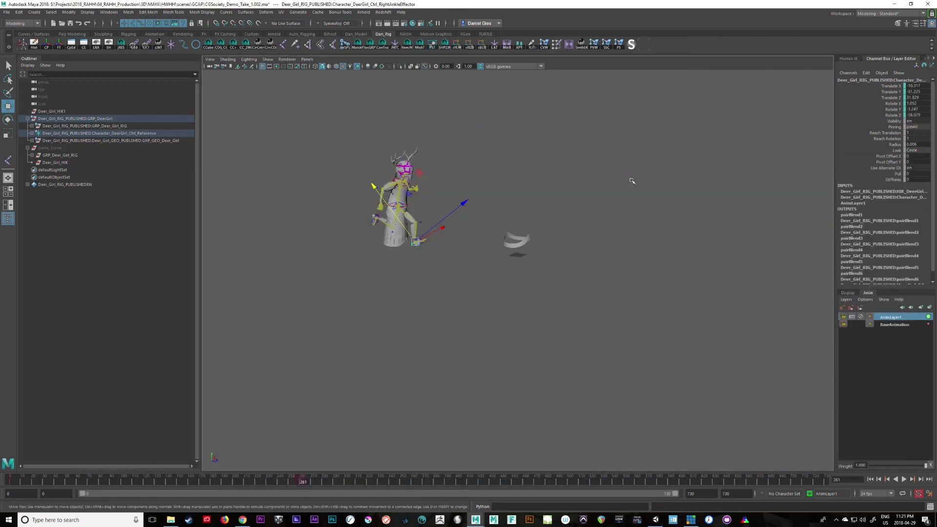
# Step: Select the hips effector and scrub onward past frame 279, viewing the character's motion from another angle
pyautogui.moveTo(302, 483); pyautogui.dragTo(326, 484)
pyautogui.click(466, 155)
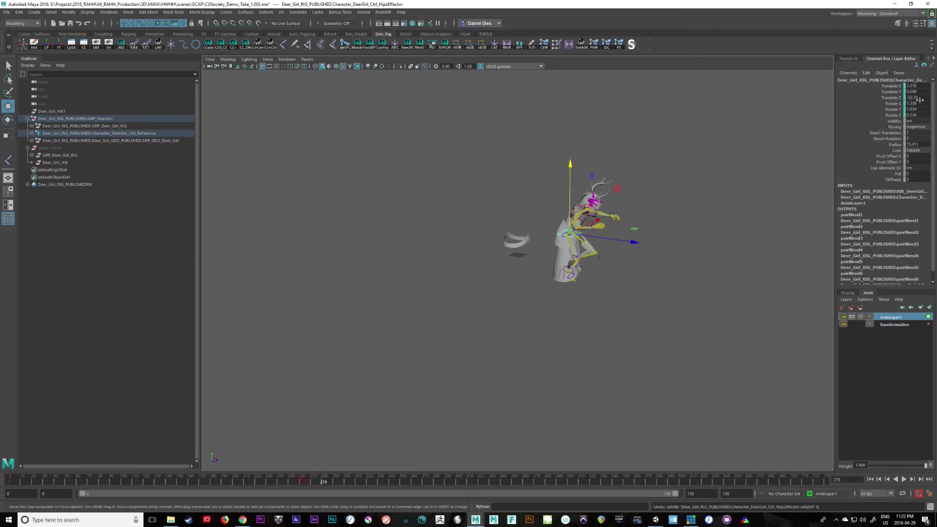
pyautogui.moveTo(303, 483); pyautogui.dragTo(358, 484)
pyautogui.keyDown('alt'); pyautogui.moveTo(535, 377); pyautogui.dragTo(592, 384); pyautogui.keyUp('alt')
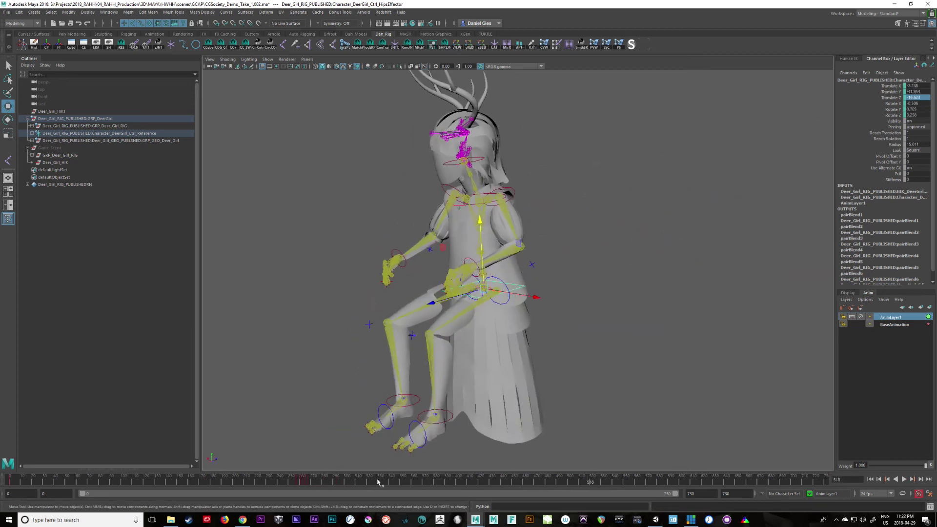
# Step: Bring up the HumanIK controls at frame 431 and play through to frame 500 to check the left wrist effector's placement
pyautogui.moveTo(378, 482); pyautogui.dragTo(492, 474)
pyautogui.click(847, 58)
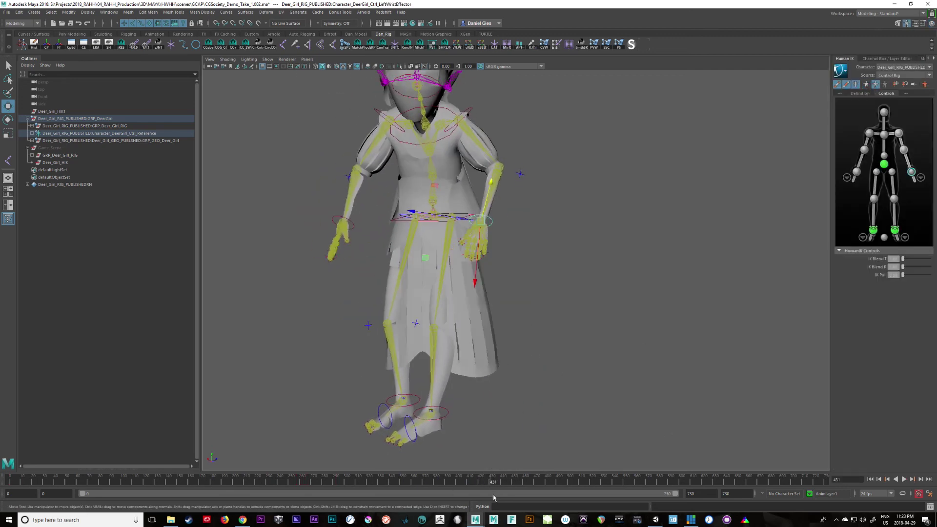
pyautogui.keyDown('alt'); pyautogui.moveTo(493, 213); pyautogui.dragTo(517, 213); pyautogui.keyUp('alt')
pyautogui.moveTo(502, 483)
pyautogui.mouseDown()
pyautogui.moveTo(488, 486)
pyautogui.moveTo(502, 482)
pyautogui.mouseUp()
pyautogui.moveTo(605, 293)
pyautogui.keyDown('alt'); pyautogui.mouseDown()
pyautogui.moveTo(737, 334)
pyautogui.moveTo(638, 282)
pyautogui.moveTo(644, 269)
pyautogui.moveTo(598, 278)
pyautogui.mouseUp(); pyautogui.keyUp('alt')
pyautogui.hotkey('alt', 'v')
pyautogui.click(528, 482)
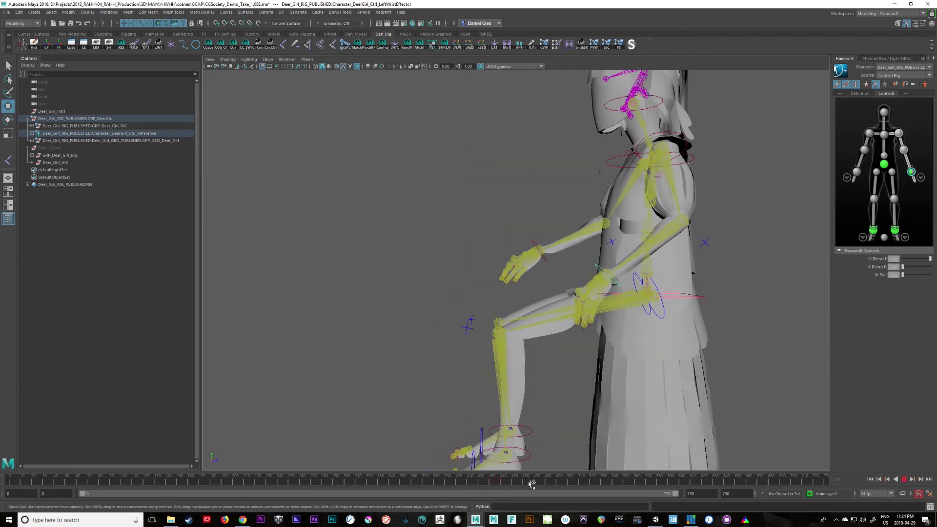
pyautogui.press('Escape')
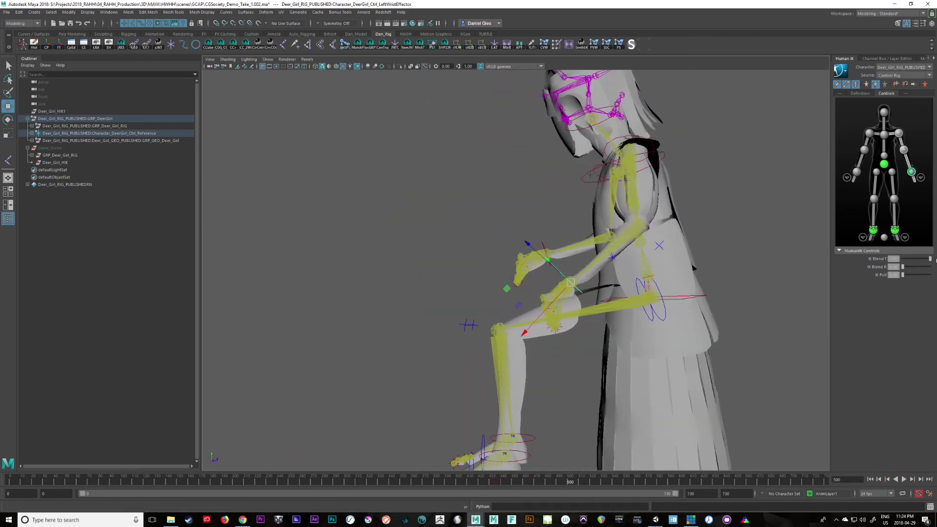